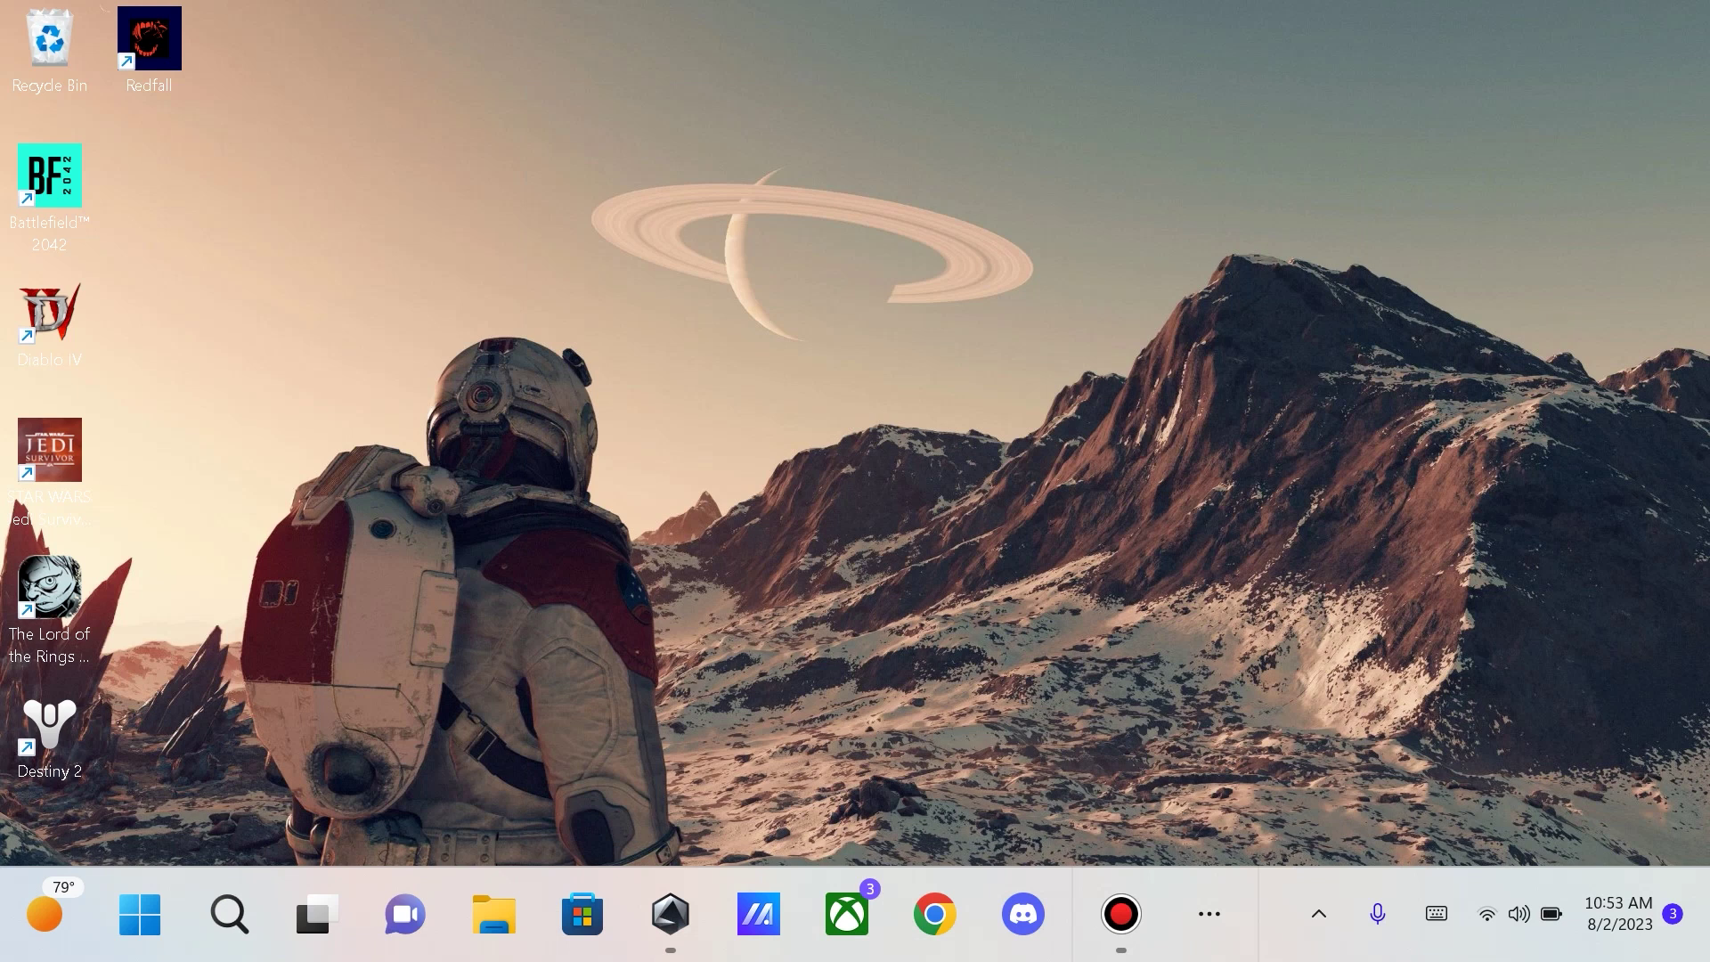
# Open Armoury Crate and bring up the Operating Mode page in its settings.
pyautogui.click(669, 913)
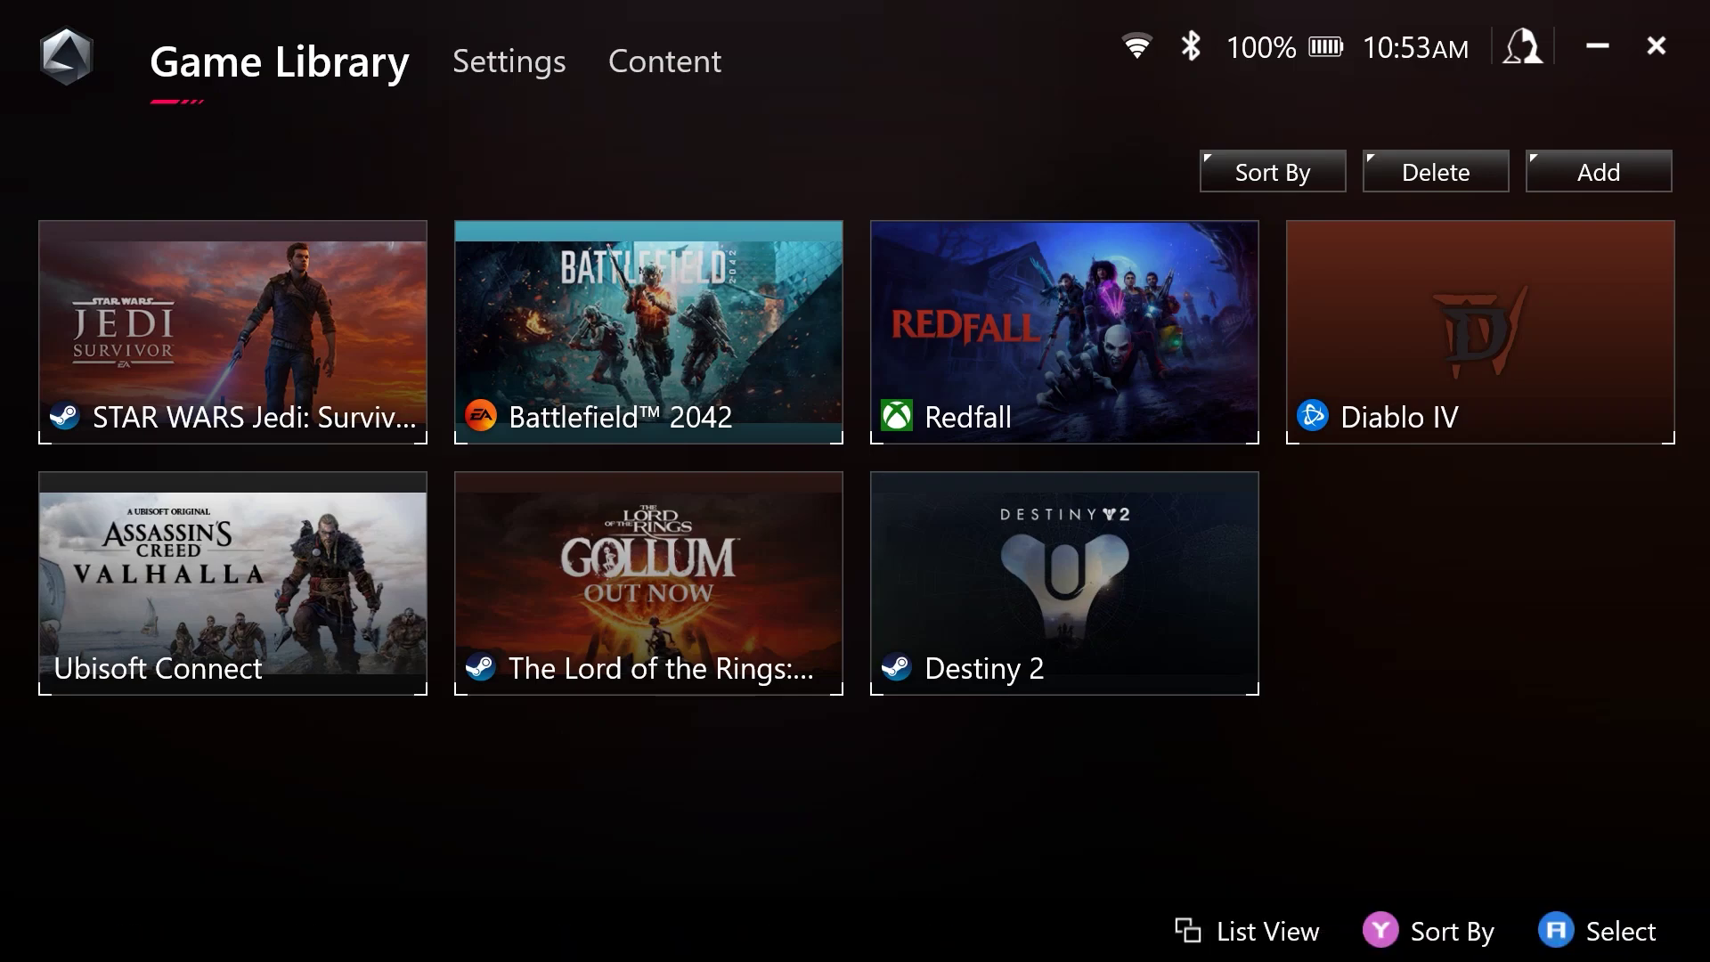
pyautogui.click(509, 61)
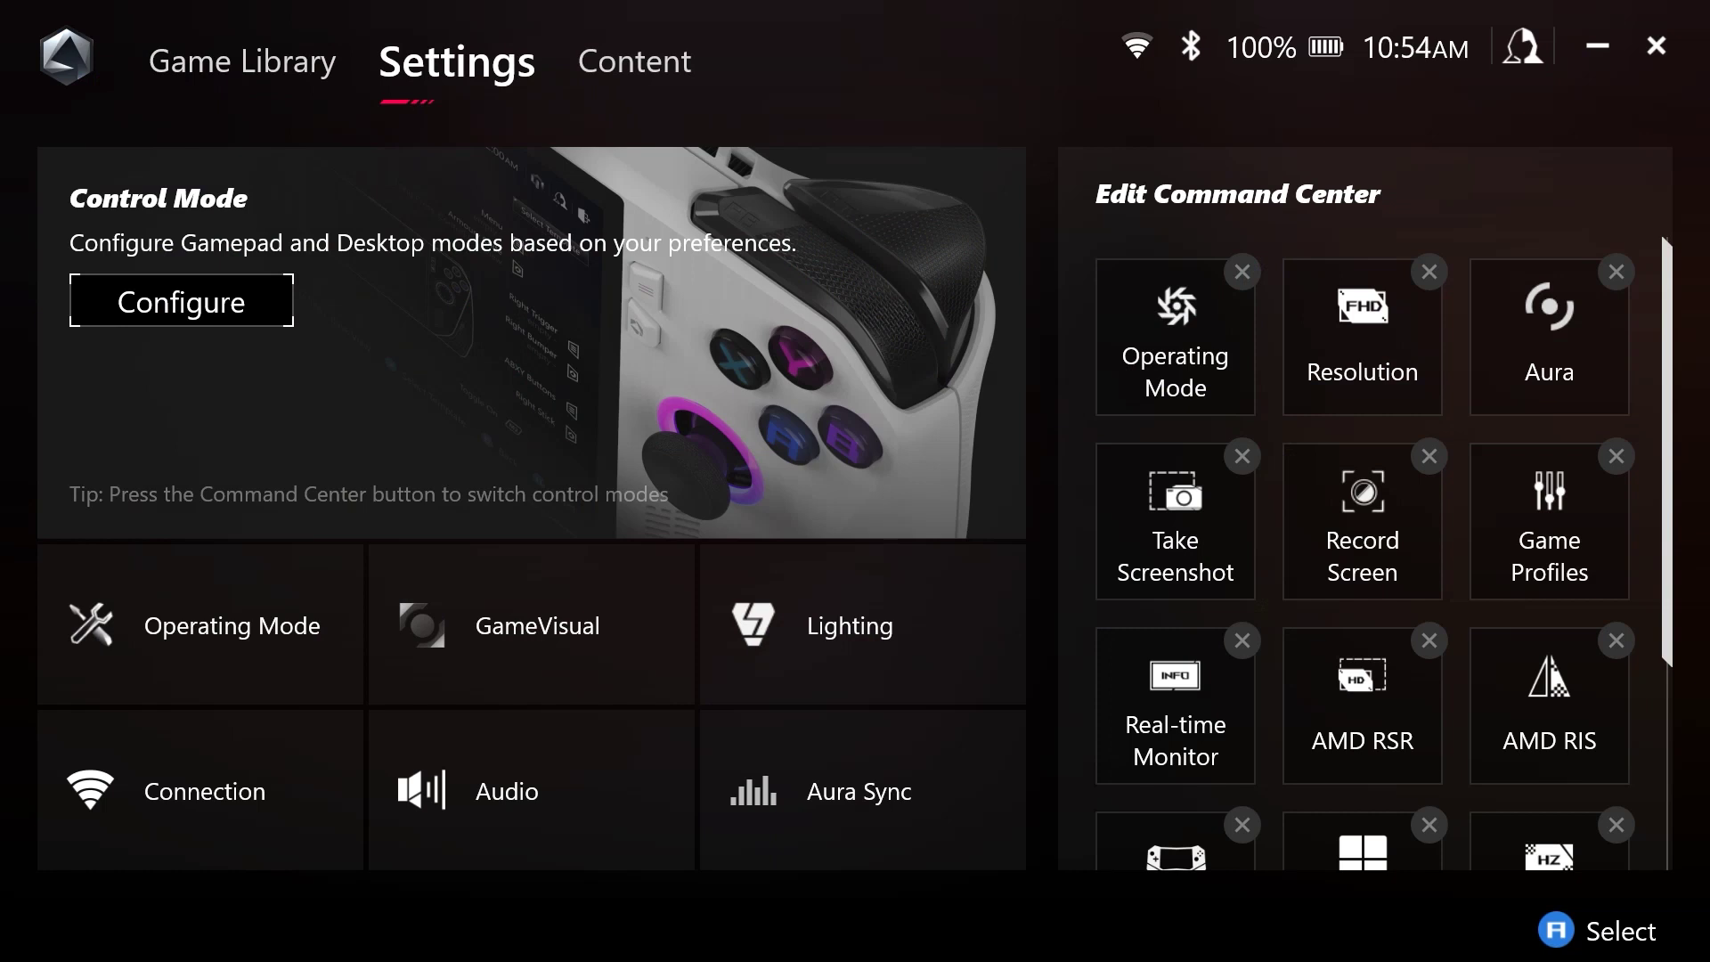
pyautogui.click(200, 624)
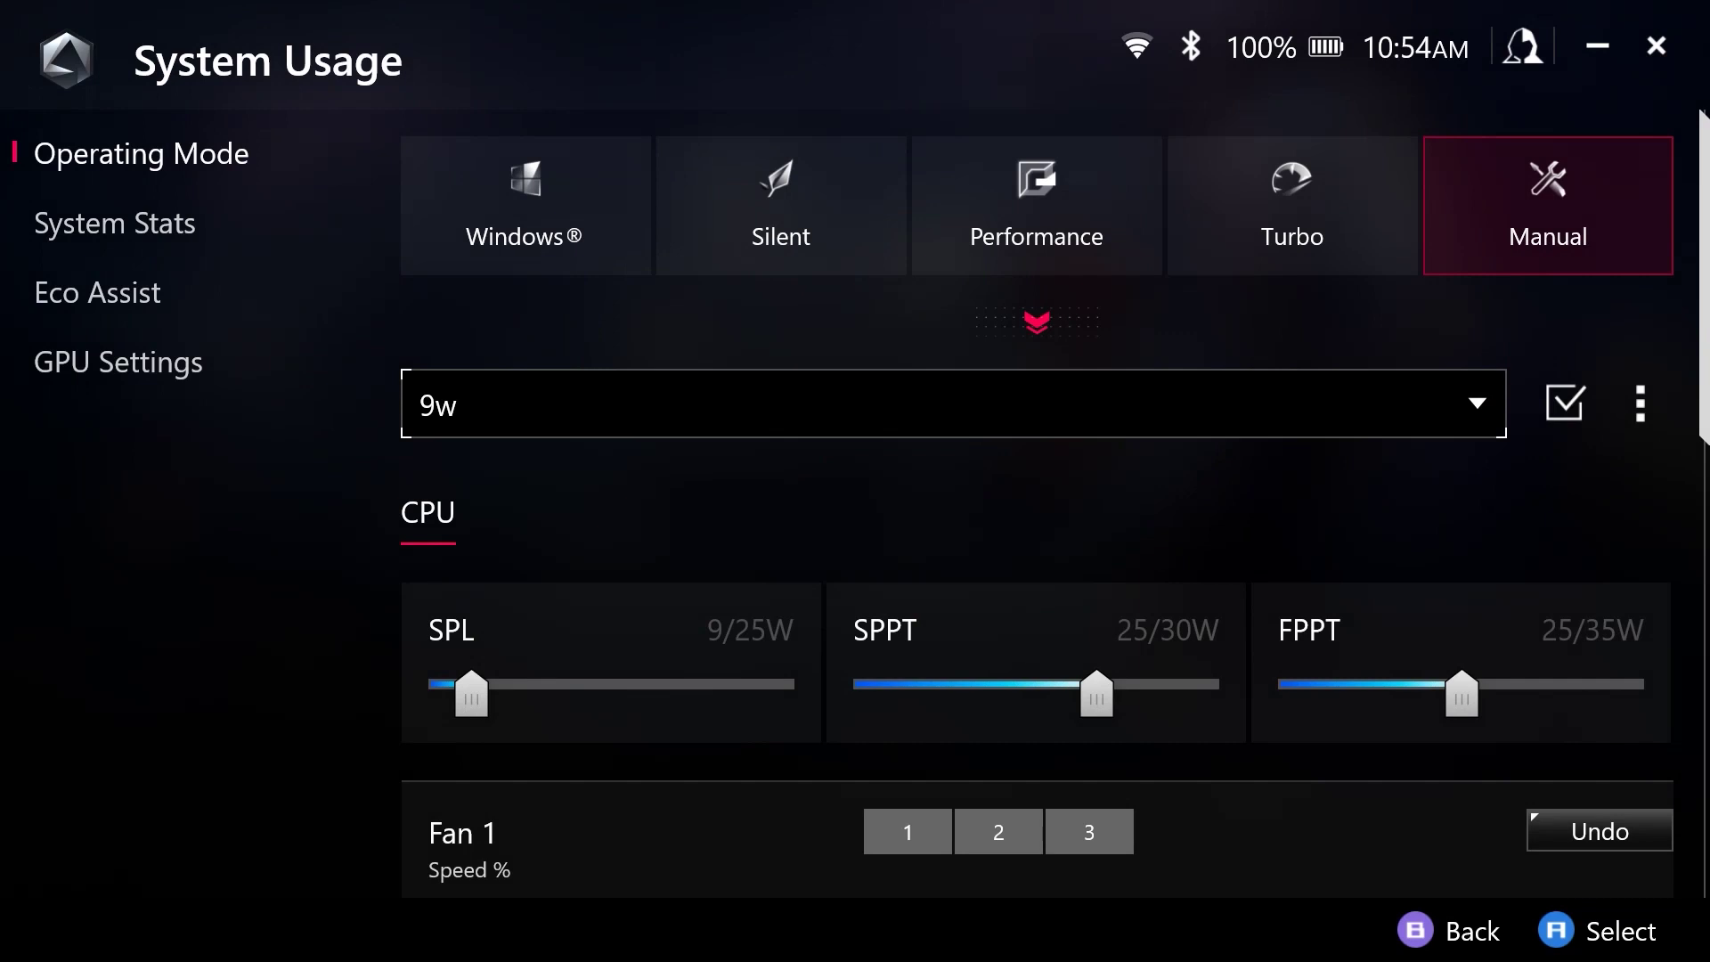
# Try the Windows, Silent, Performance and Turbo operating modes one after another.
pyautogui.click(524, 205)
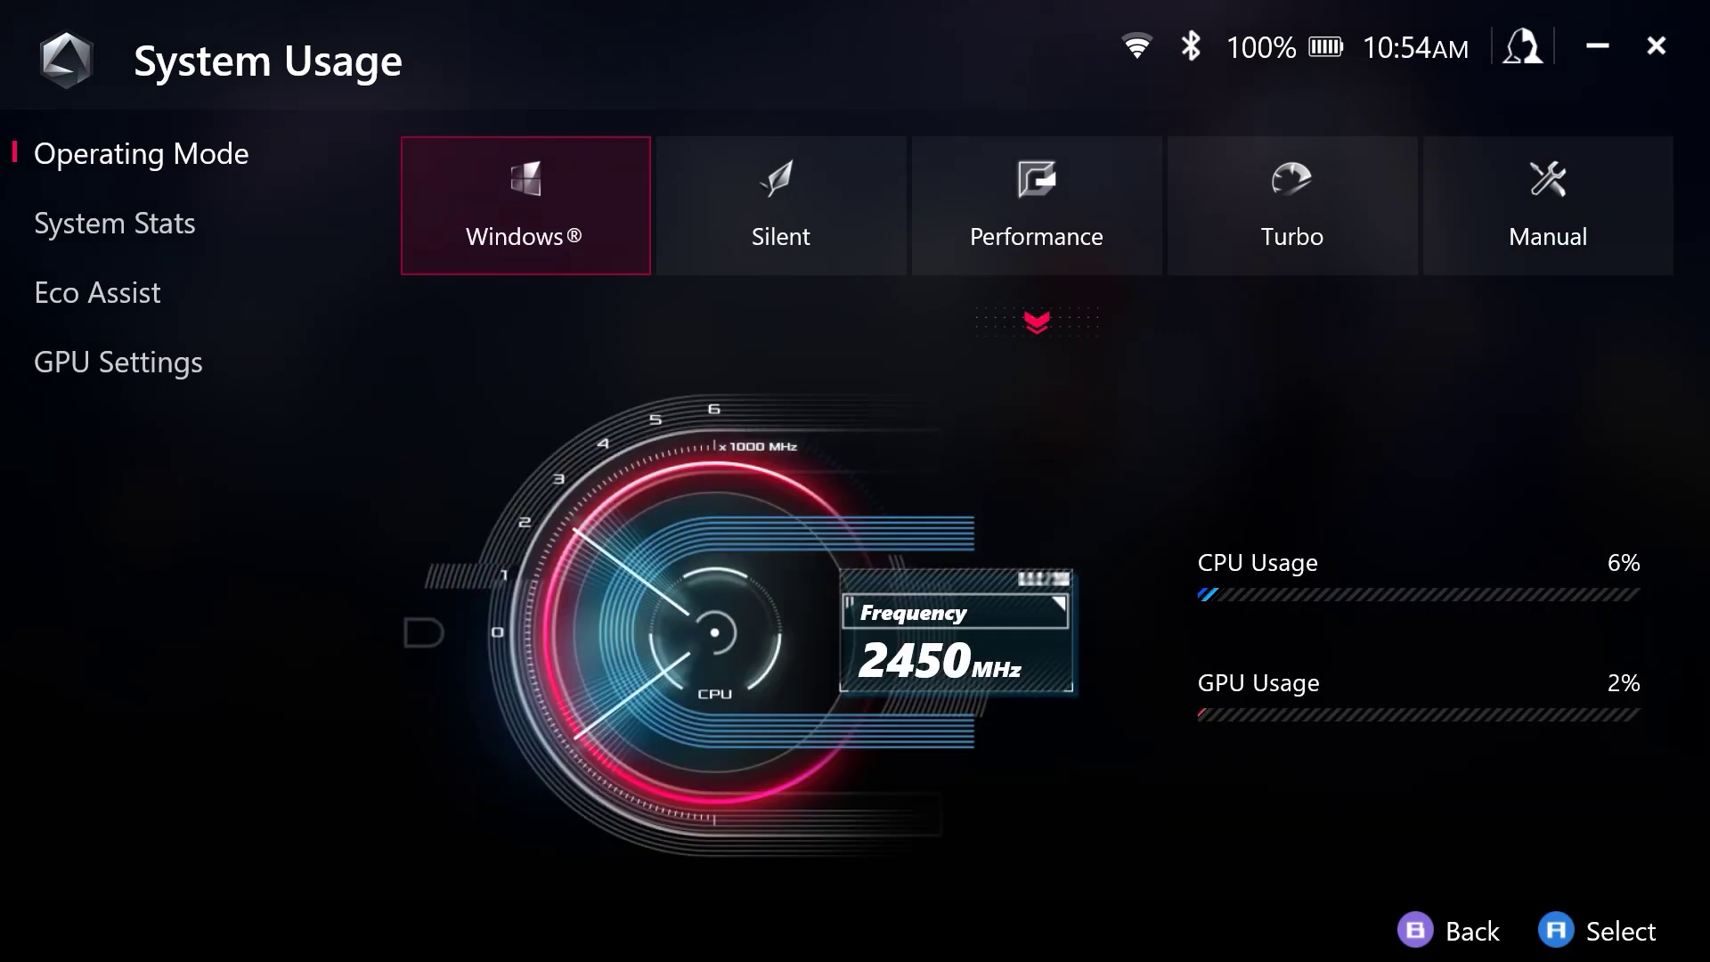
pyautogui.click(780, 205)
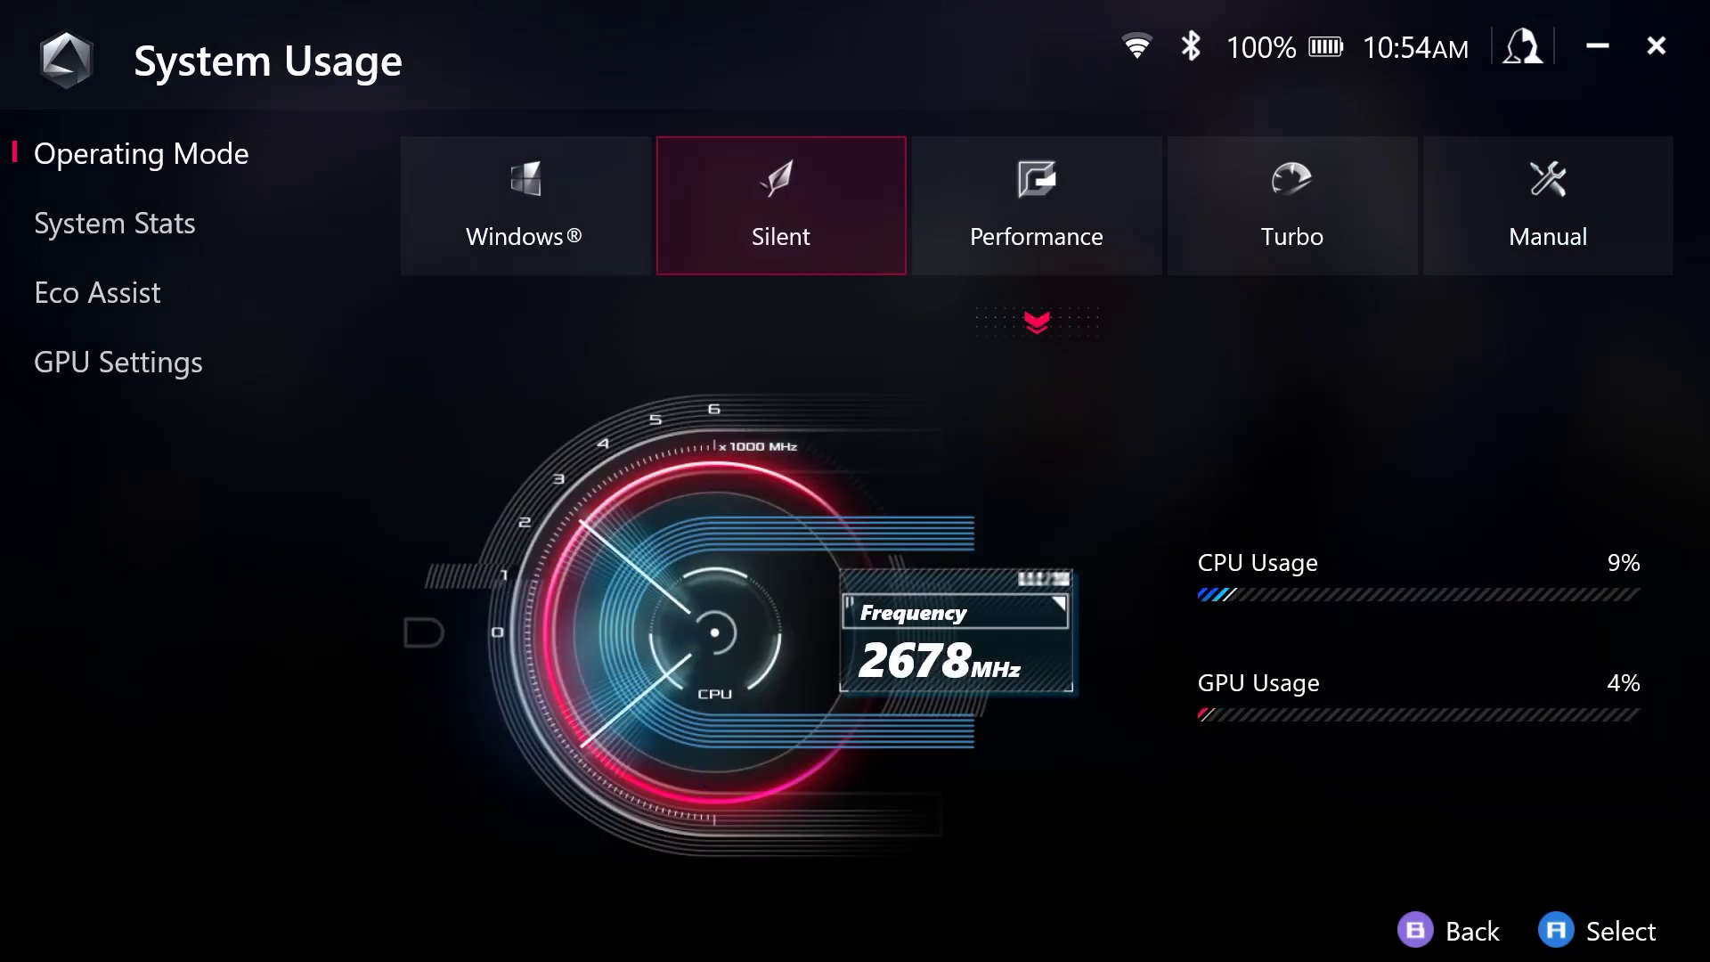
pyautogui.click(1036, 205)
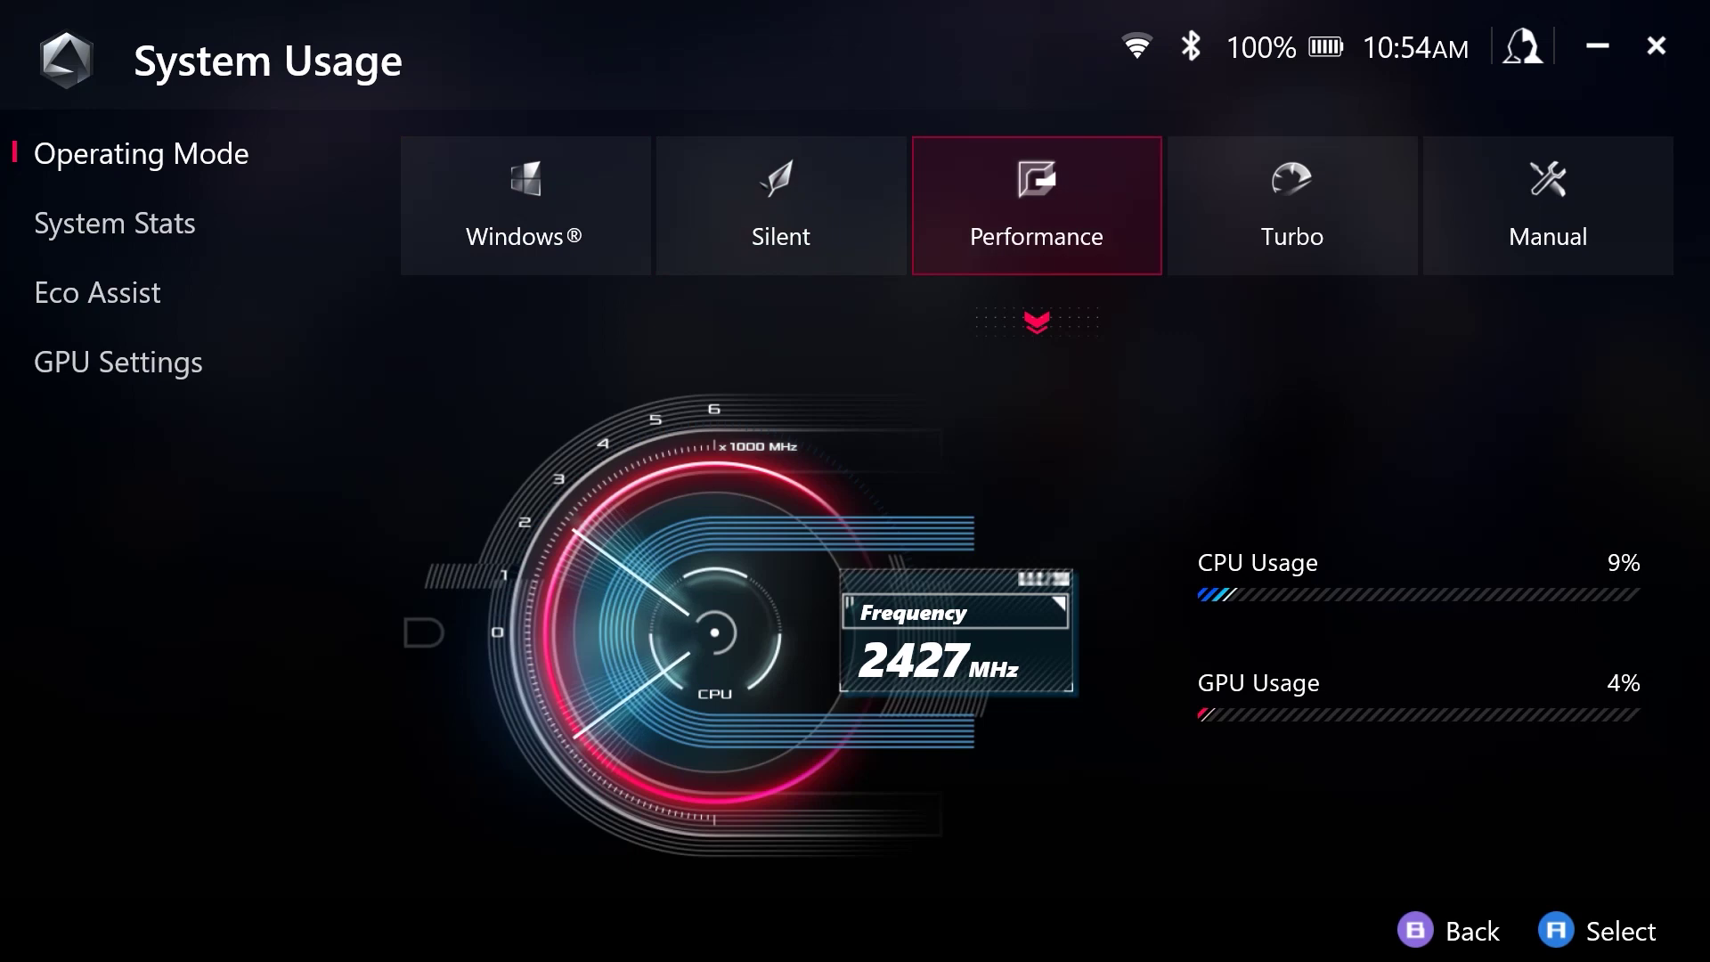
pyautogui.click(1291, 204)
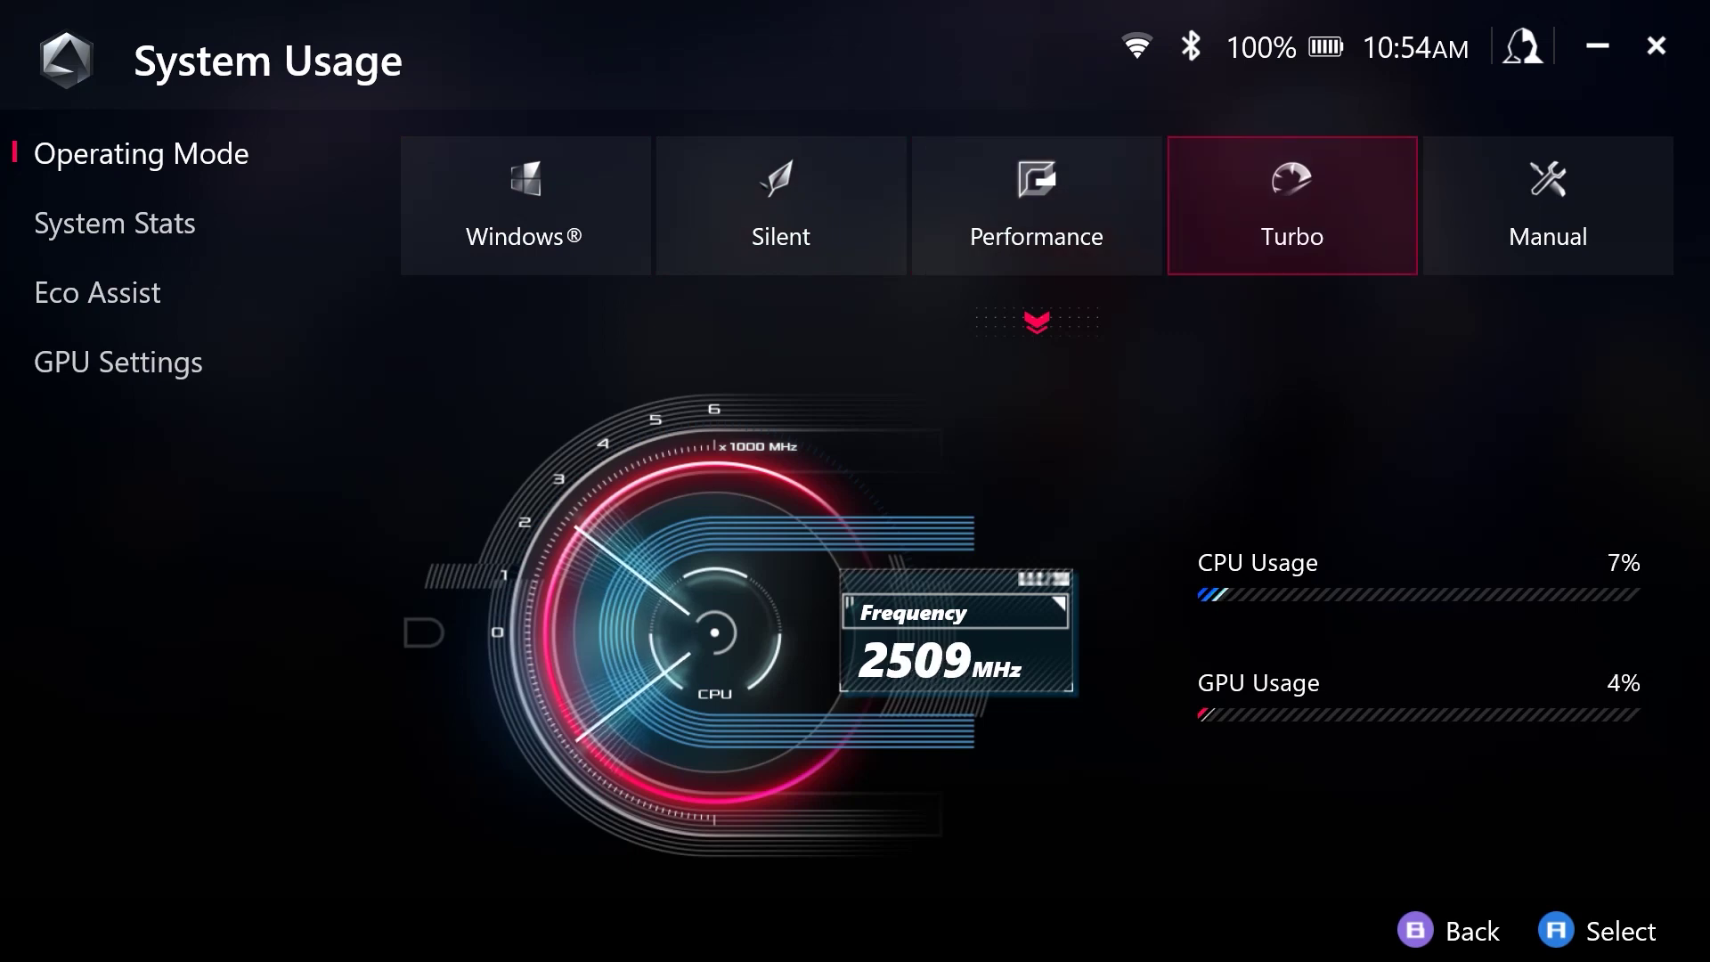
# Switch to the Manual operating mode with the 9w profile and dismiss the reminder about applying settings.
pyautogui.click(1547, 204)
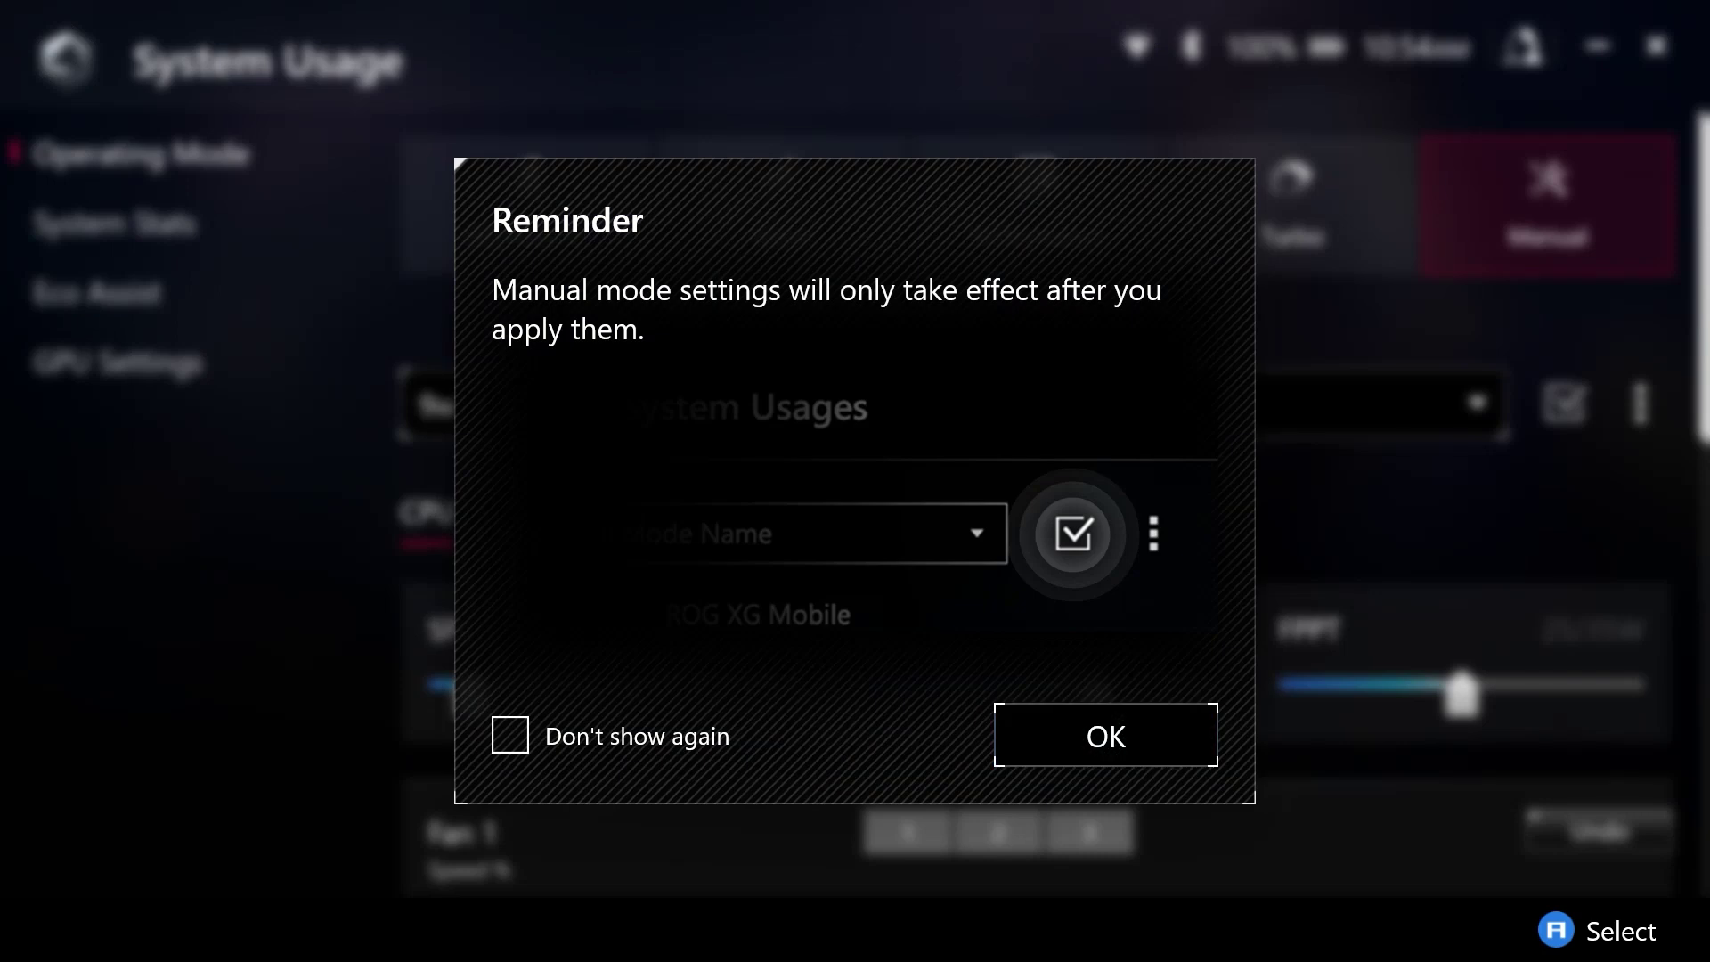
pyautogui.press('Left')
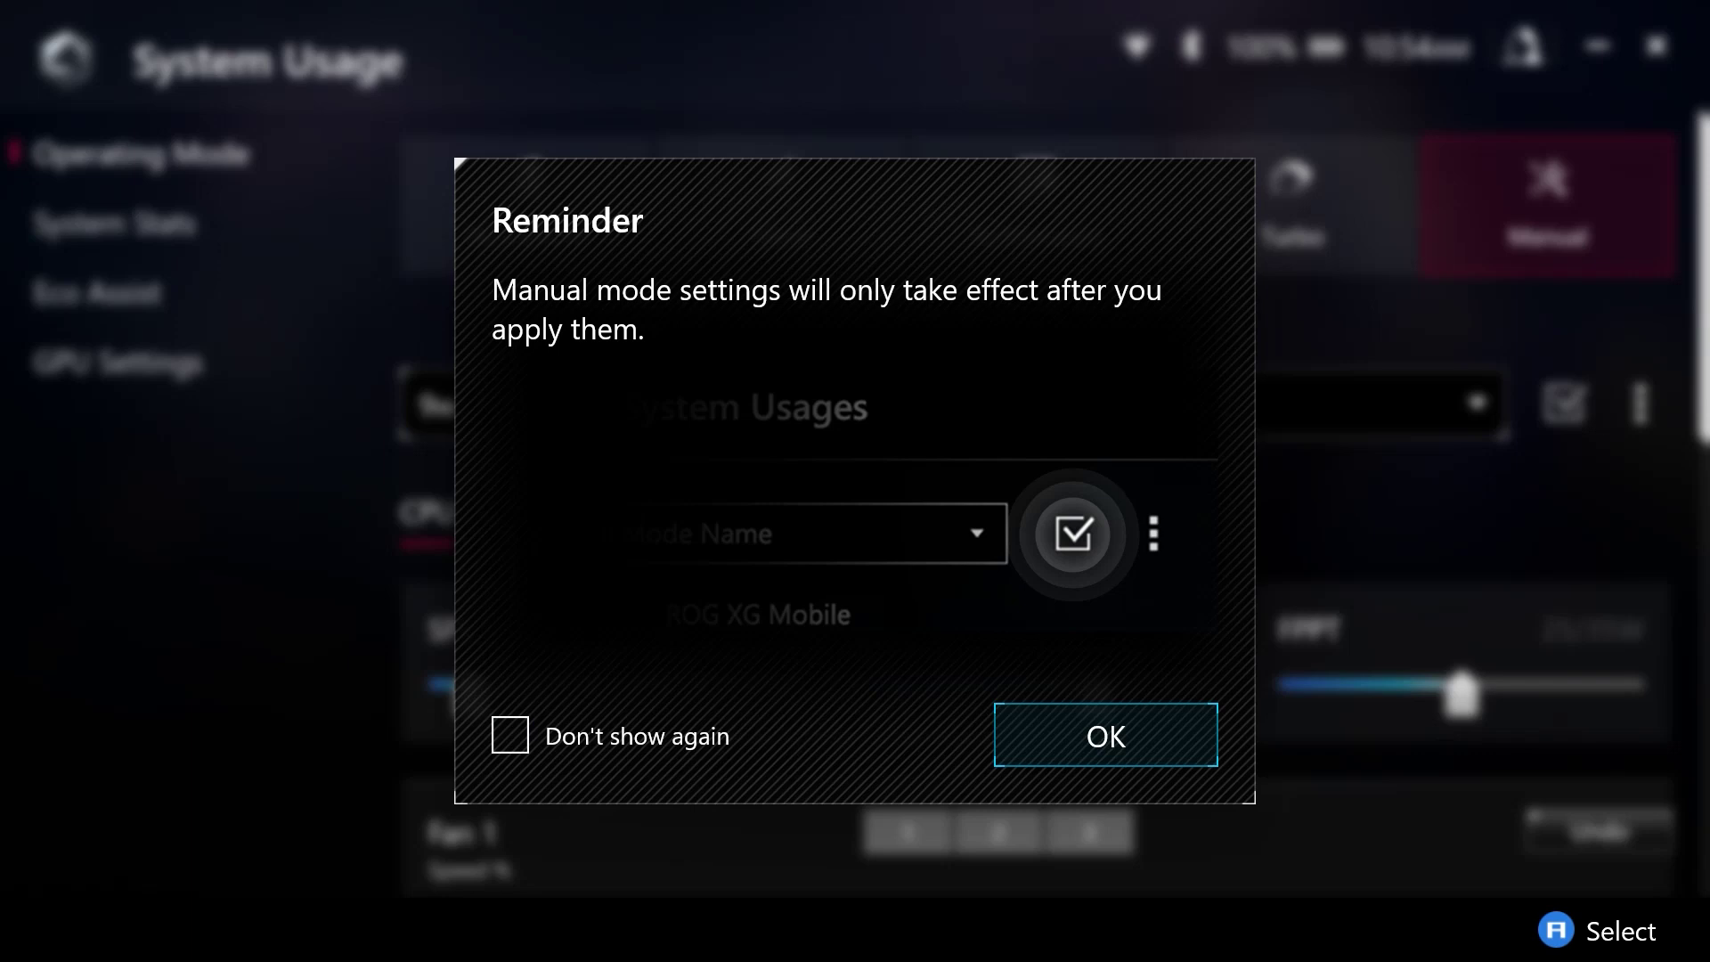
pyautogui.press('Return')
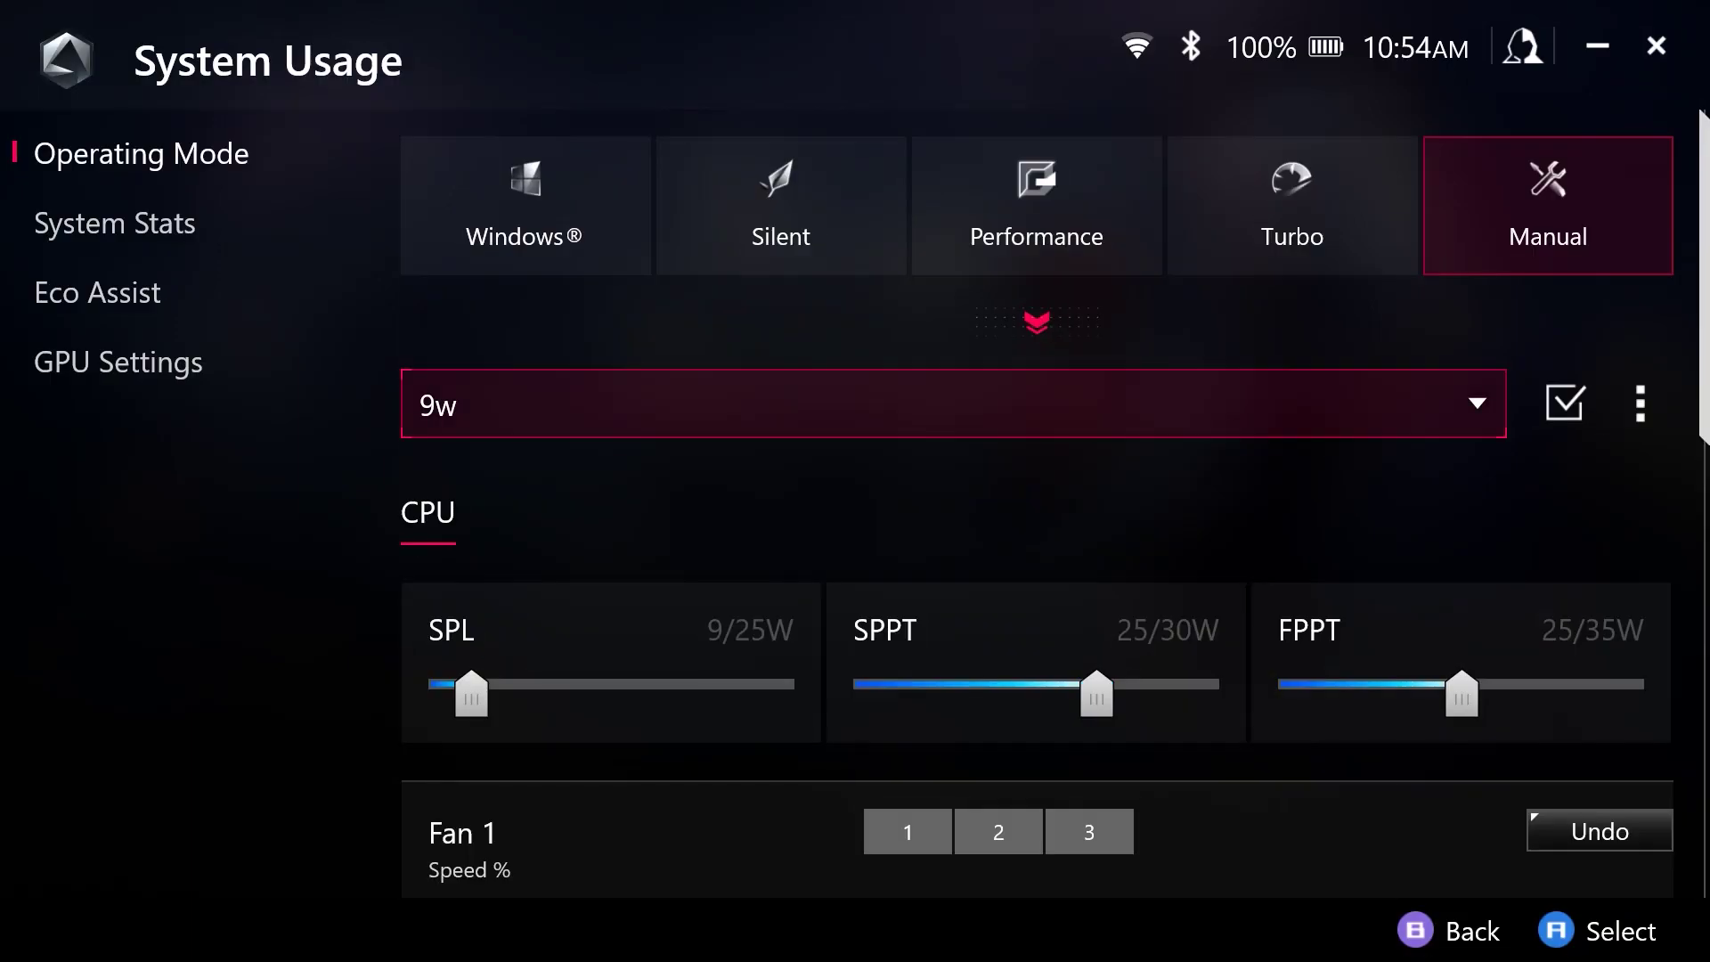
pyautogui.press('Return')
pyautogui.press('Return')
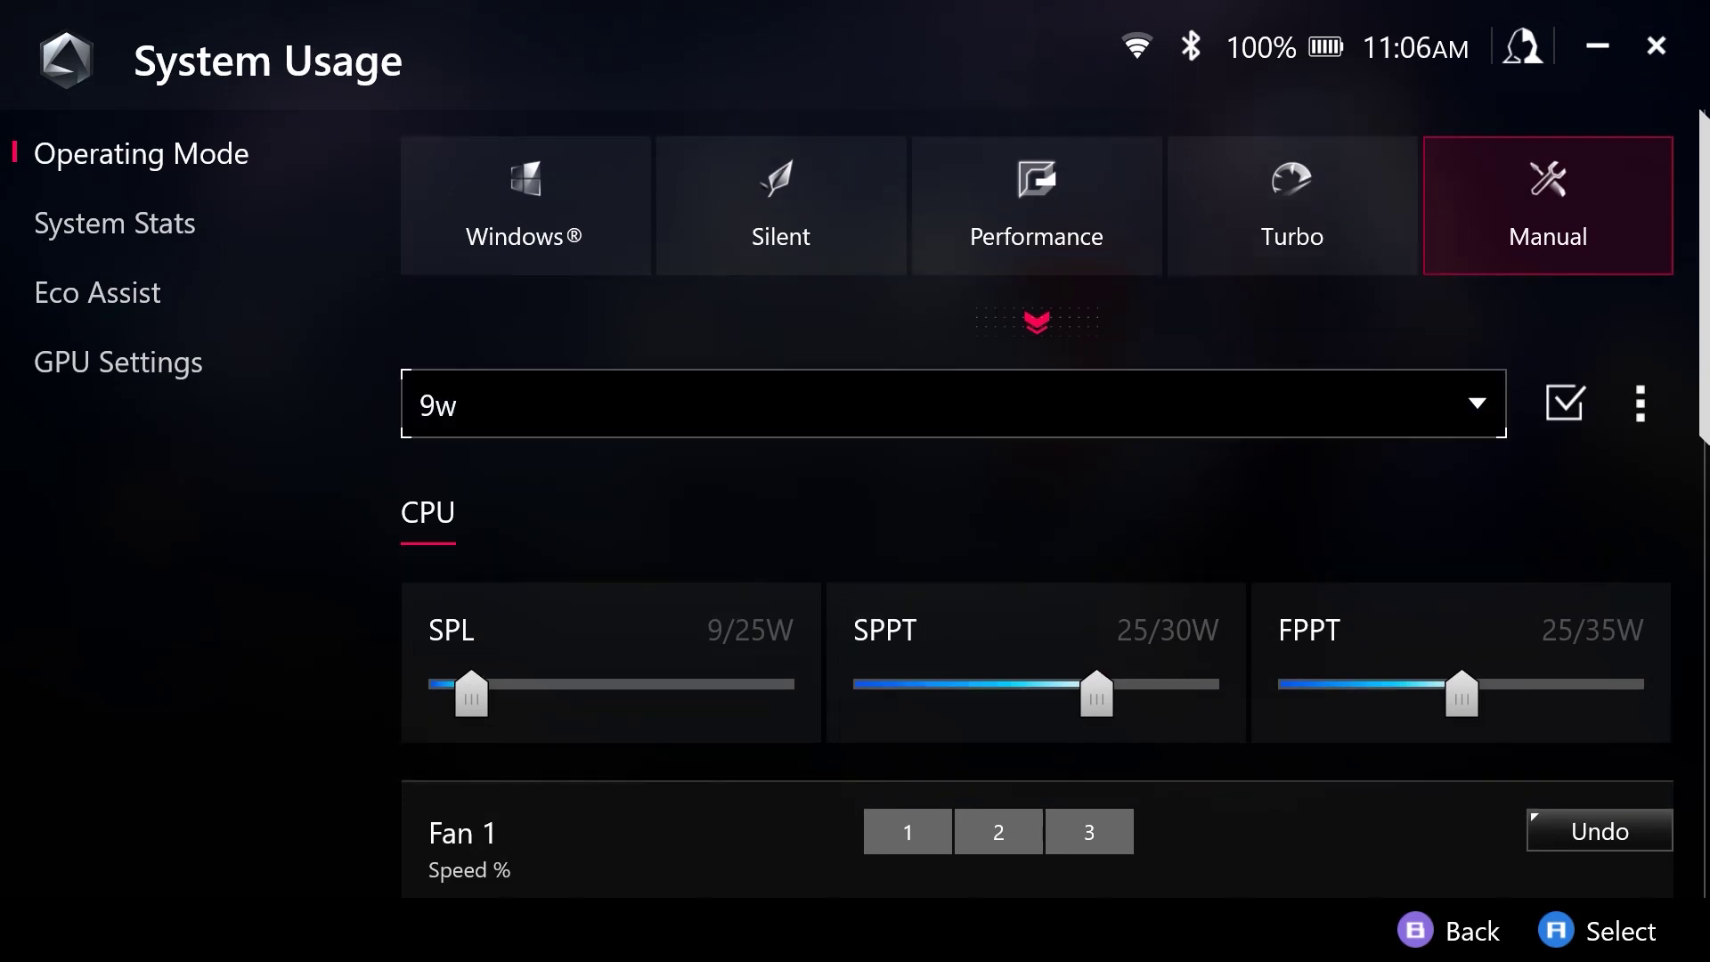
# Try the 9w profile's CPU SPL power limit at 25 W and lower it again.
pyautogui.scroll(-3, 1038, 503)
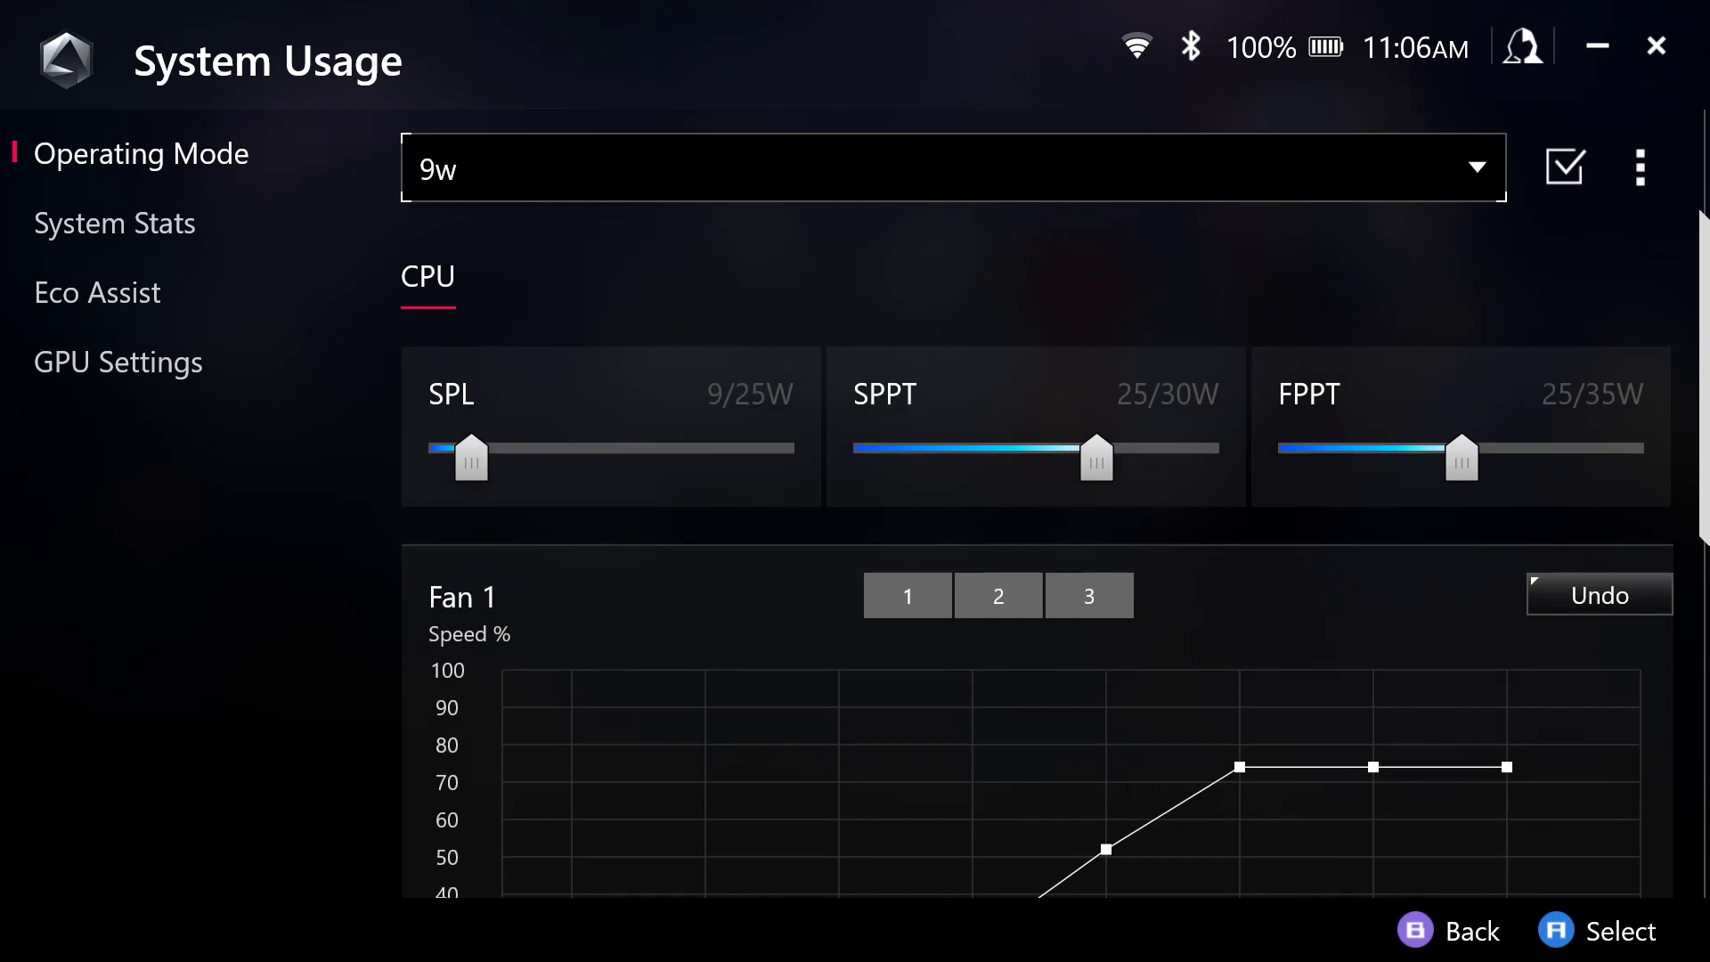
pyautogui.scroll(-2, 1056, 508)
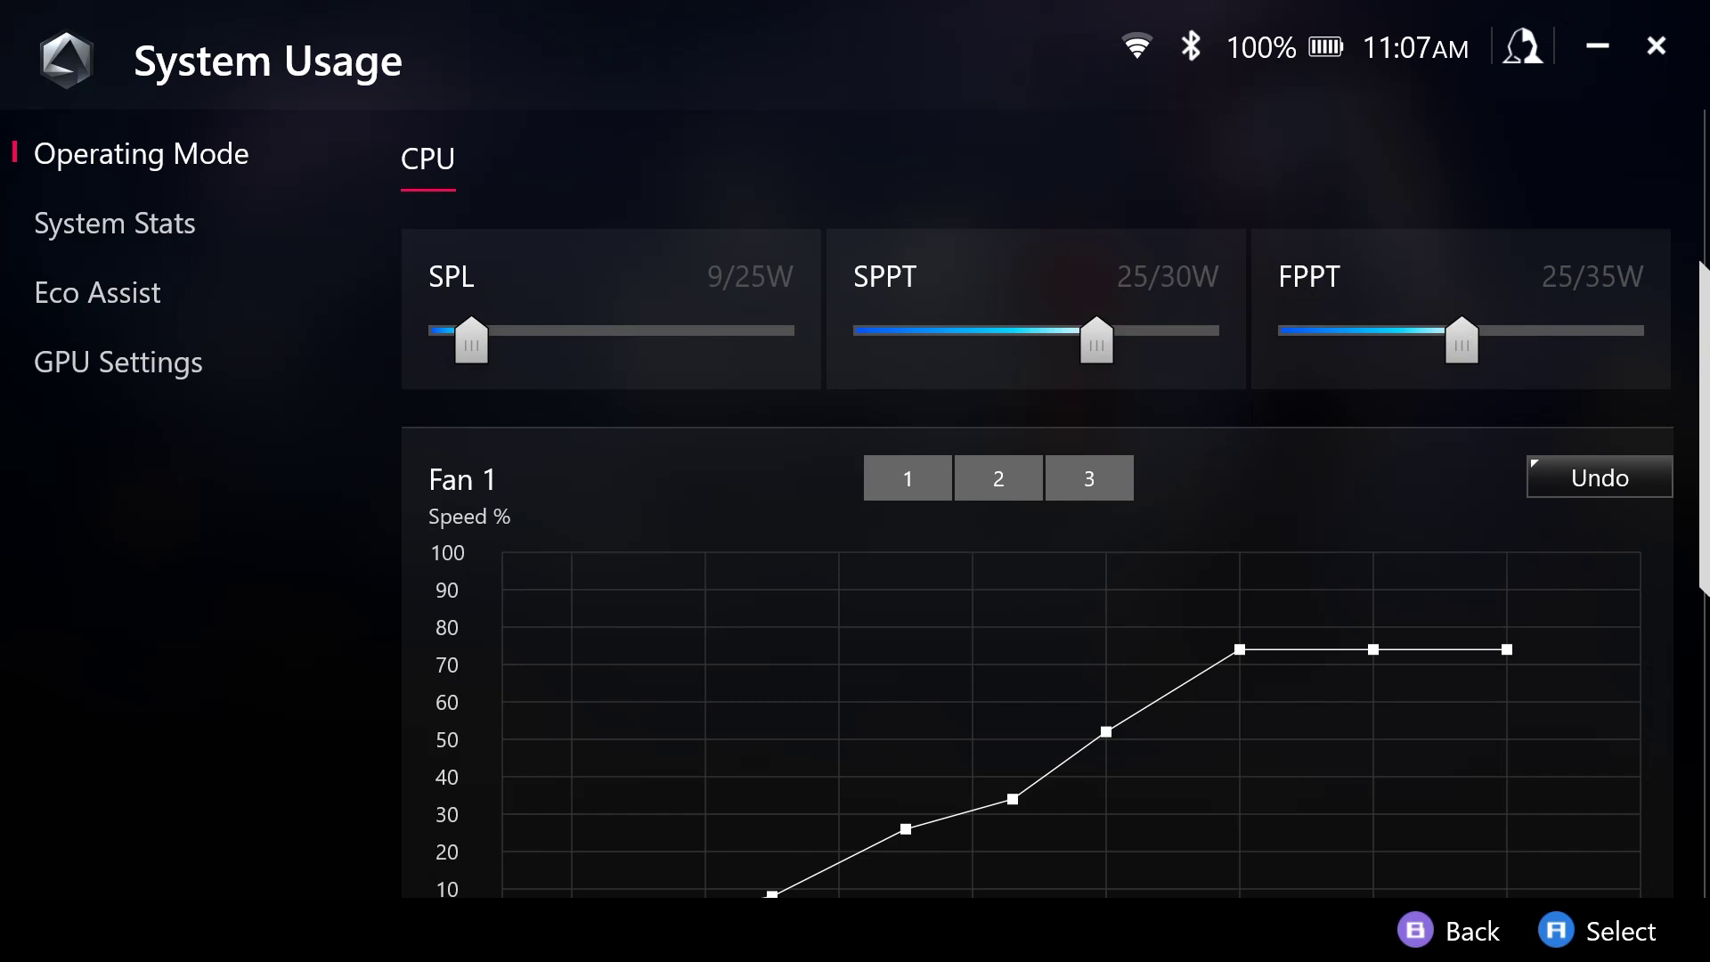
pyautogui.press('Up')
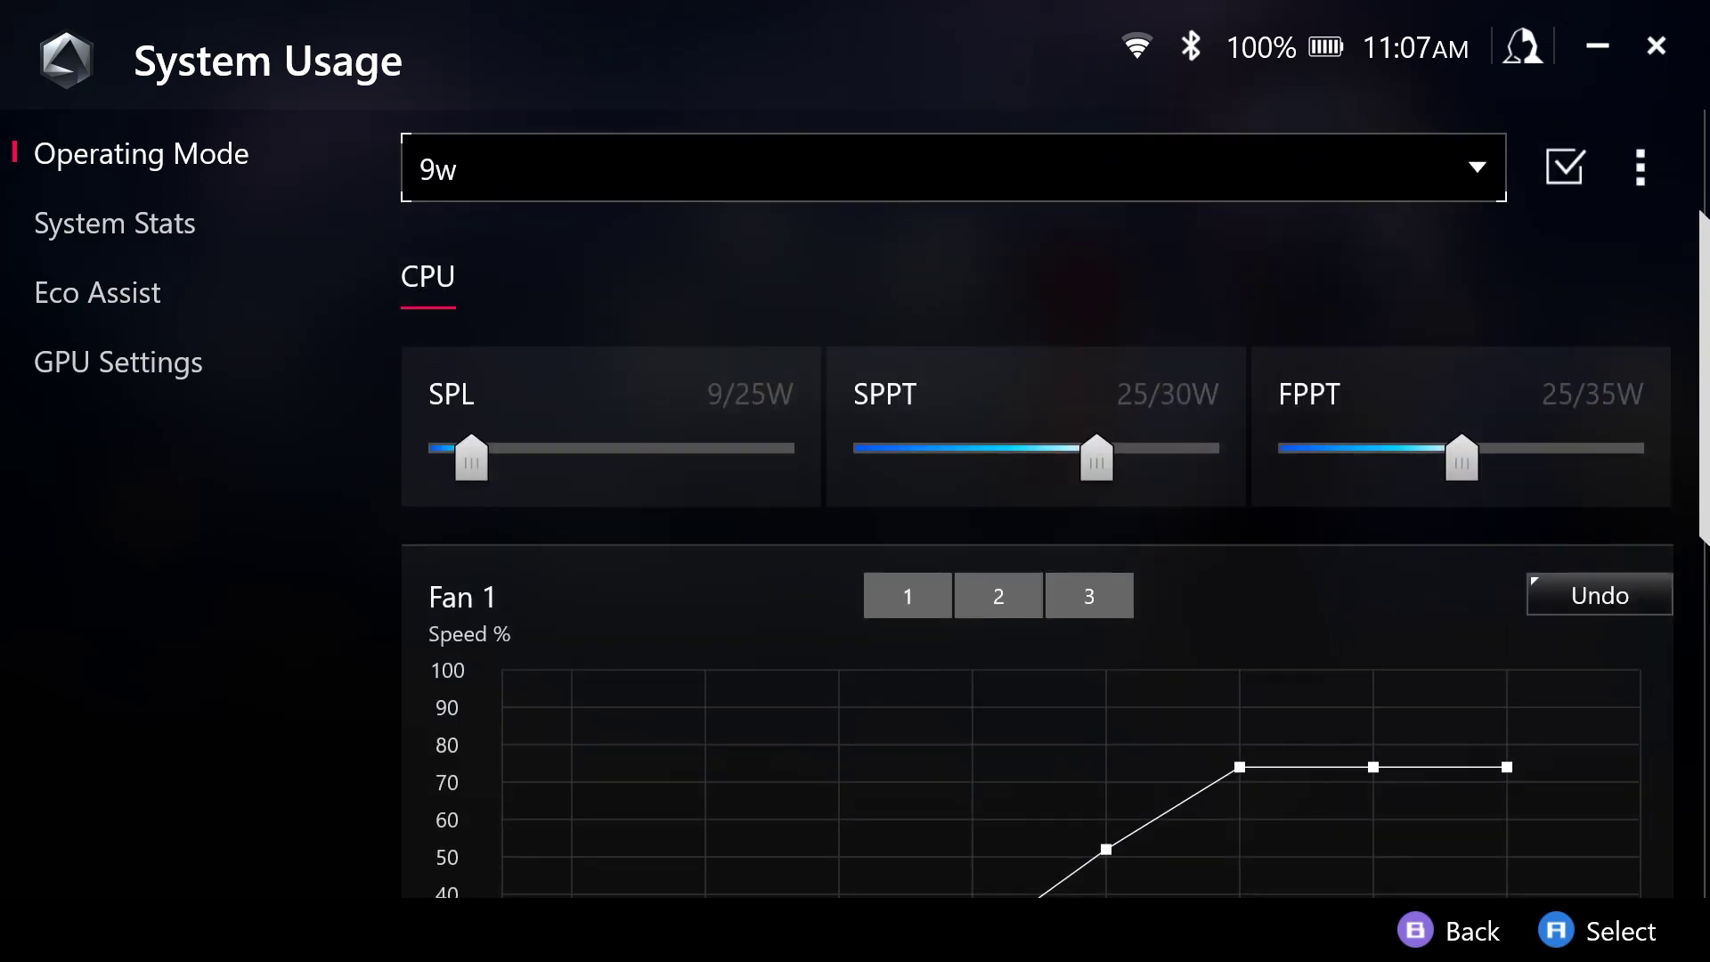
pyautogui.press('Down')
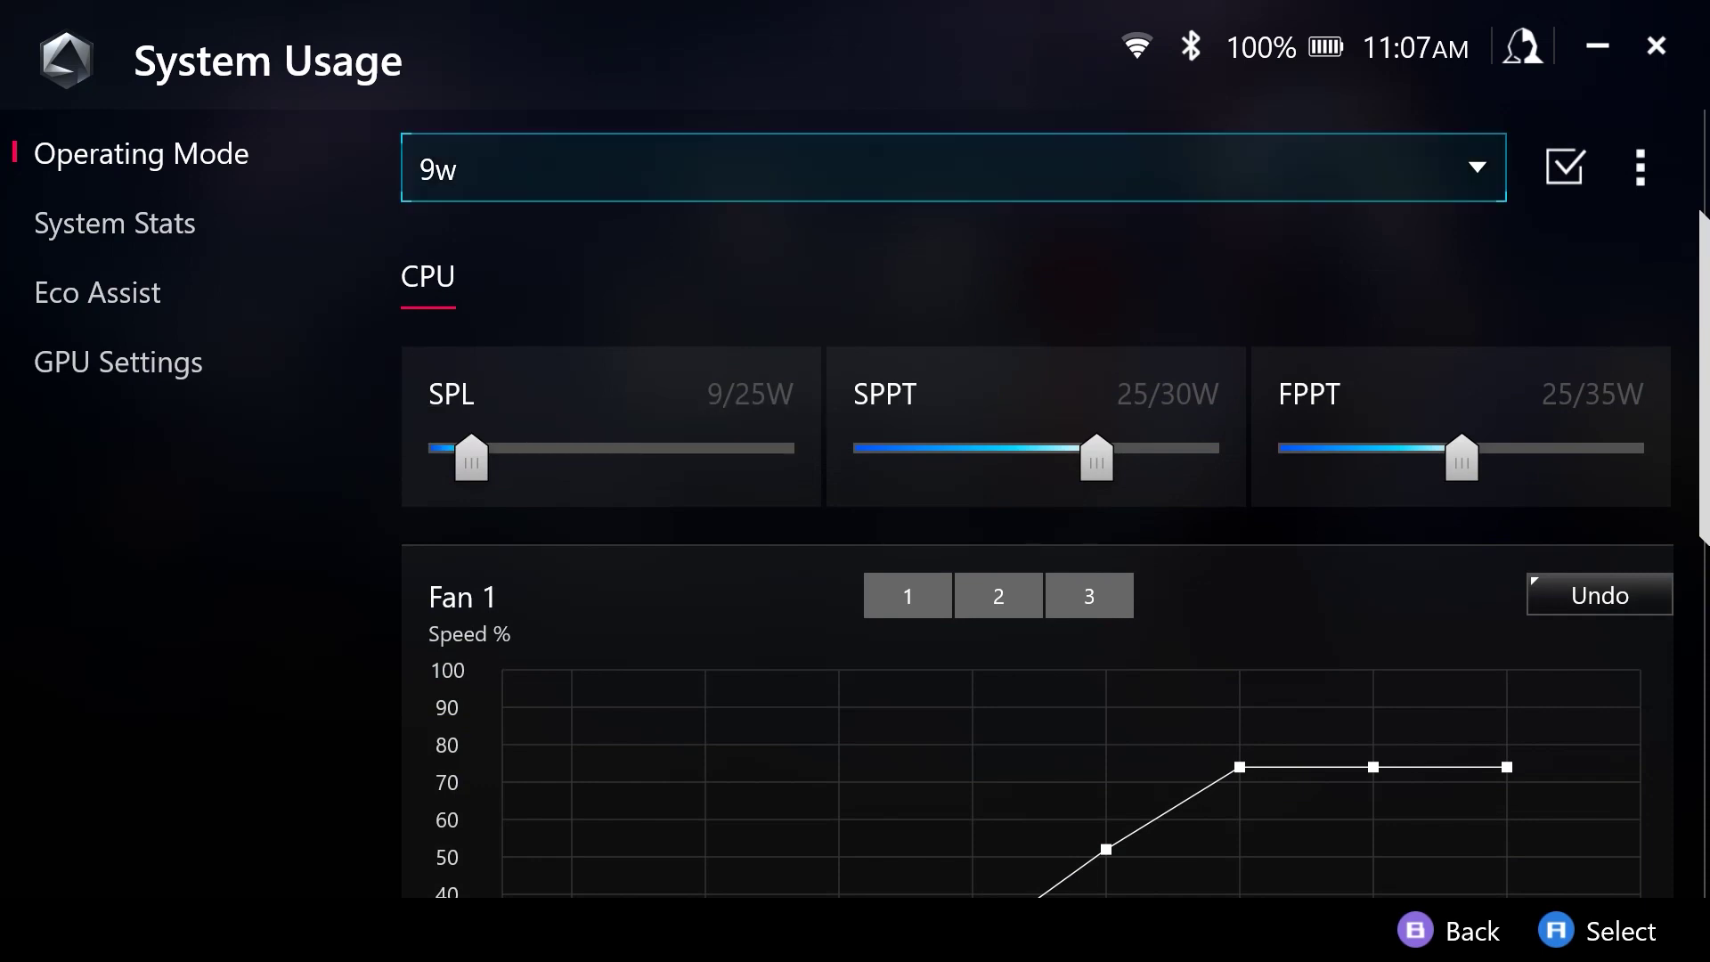
pyautogui.click(471, 458)
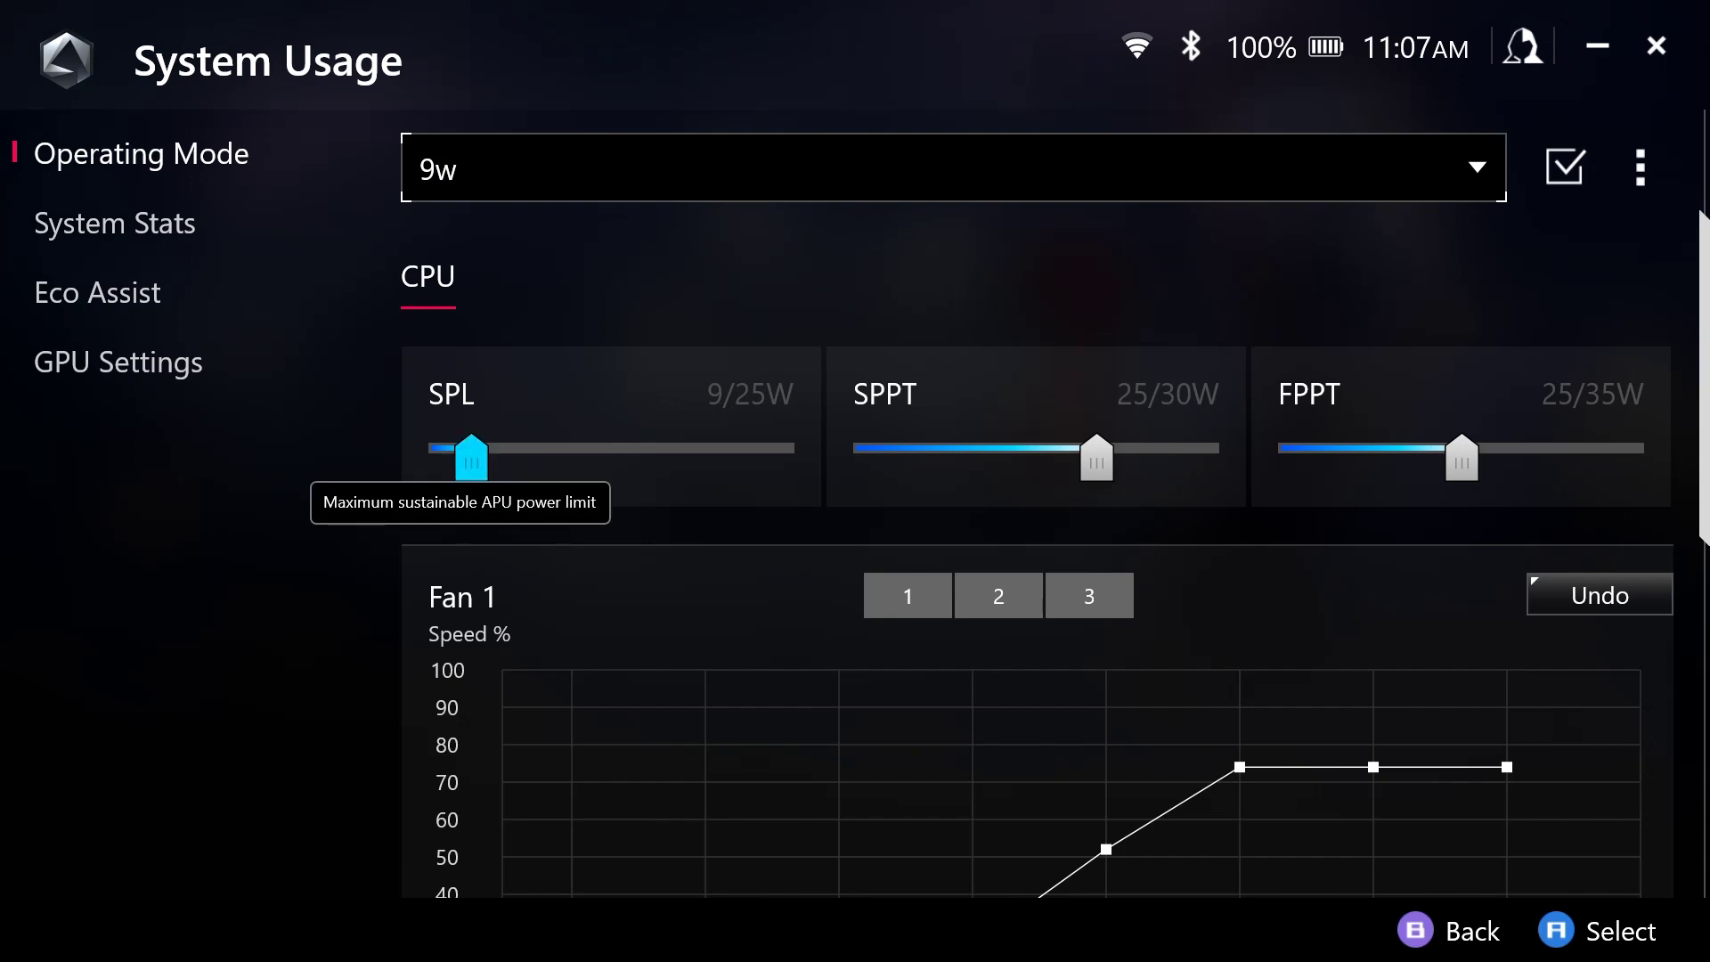
pyautogui.moveTo(471, 458); pyautogui.dragTo(791, 459)
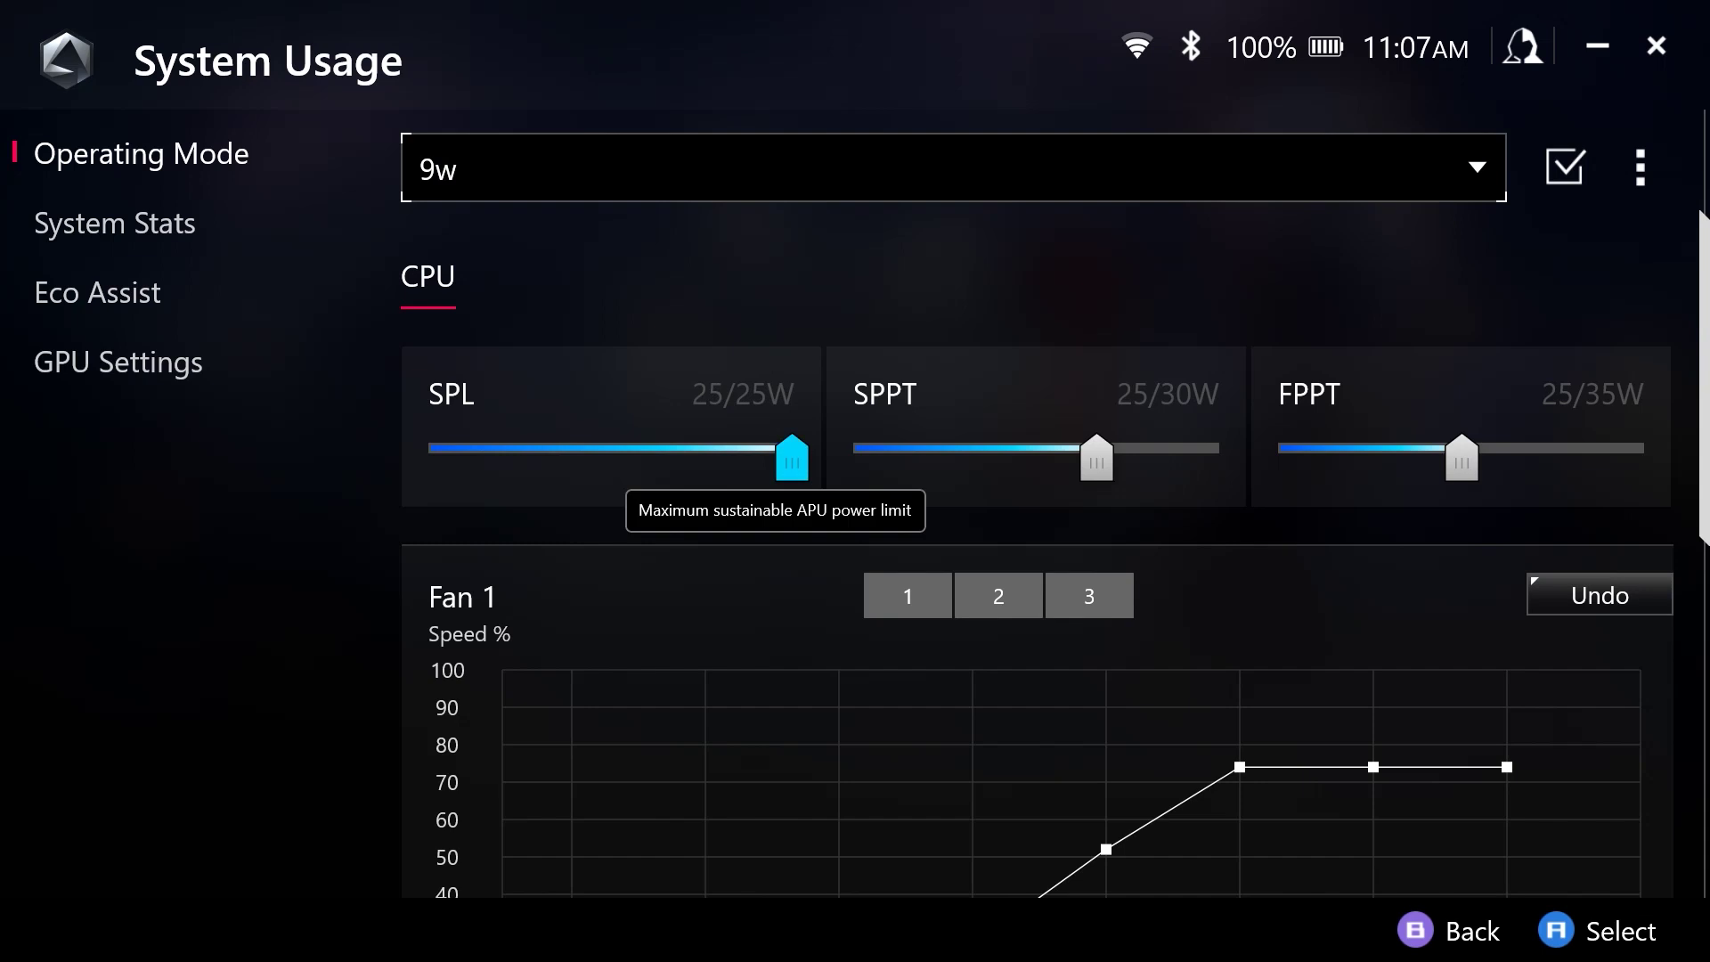
pyautogui.moveTo(792, 459); pyautogui.dragTo(692, 459)
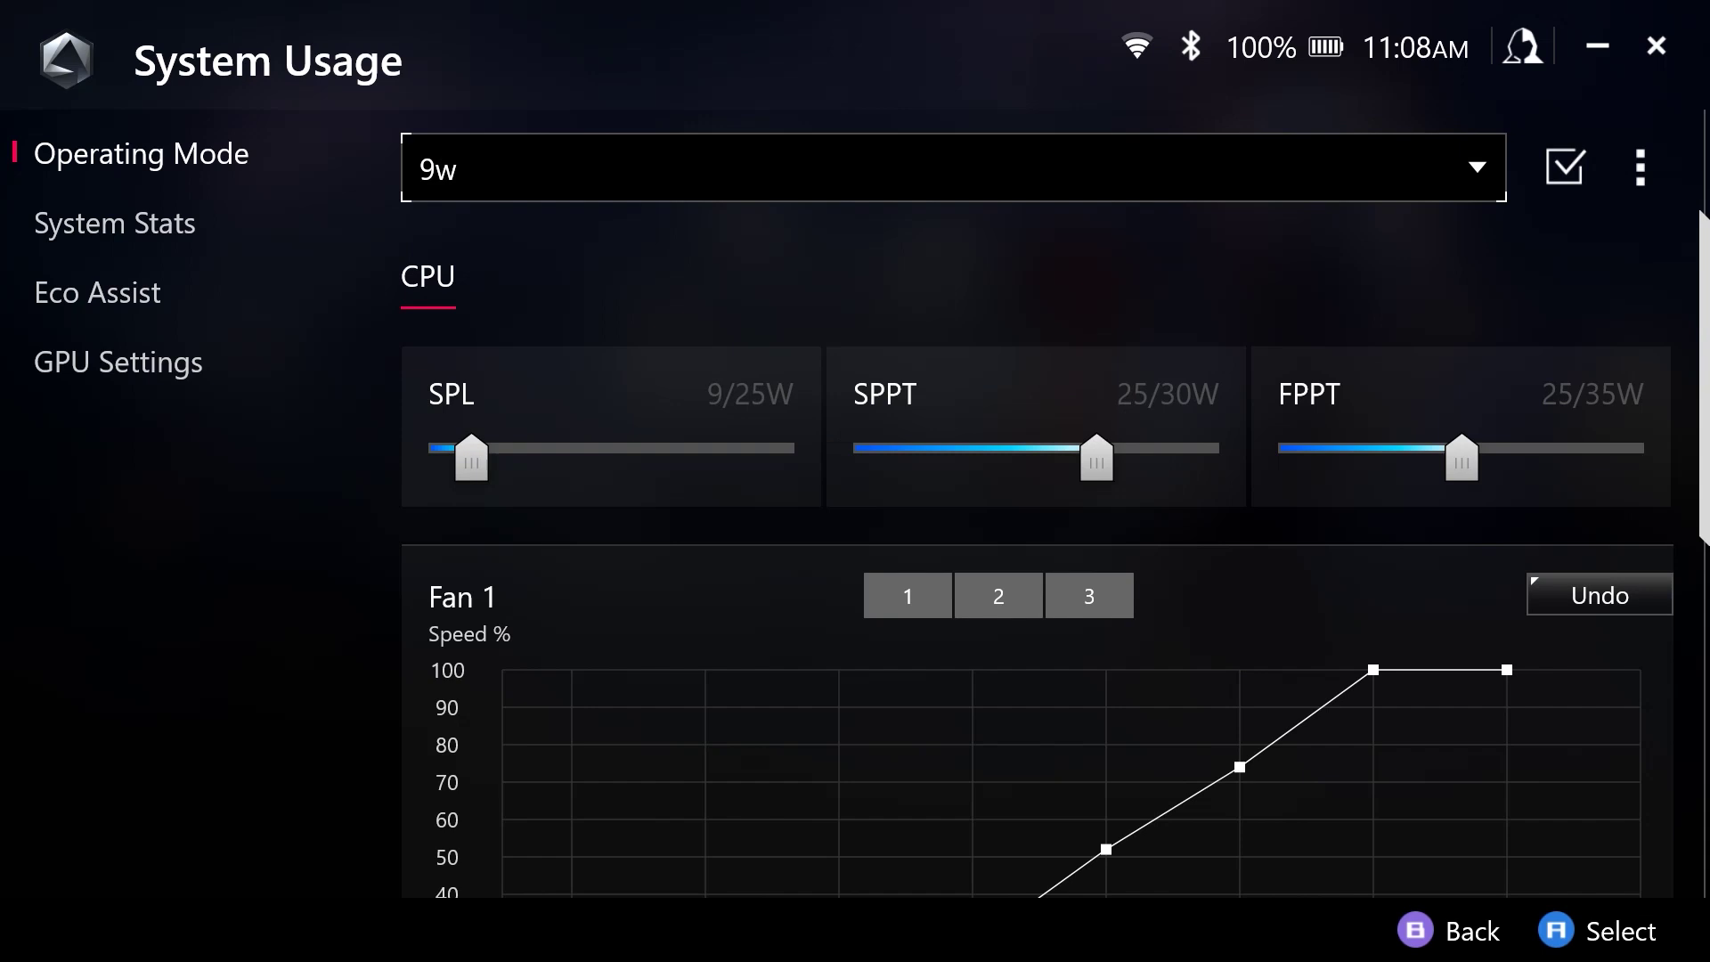
# Try curve presets 1 and 2 for Fan 1 and settle on preset 3.
pyautogui.scroll(-1, 1037, 508)
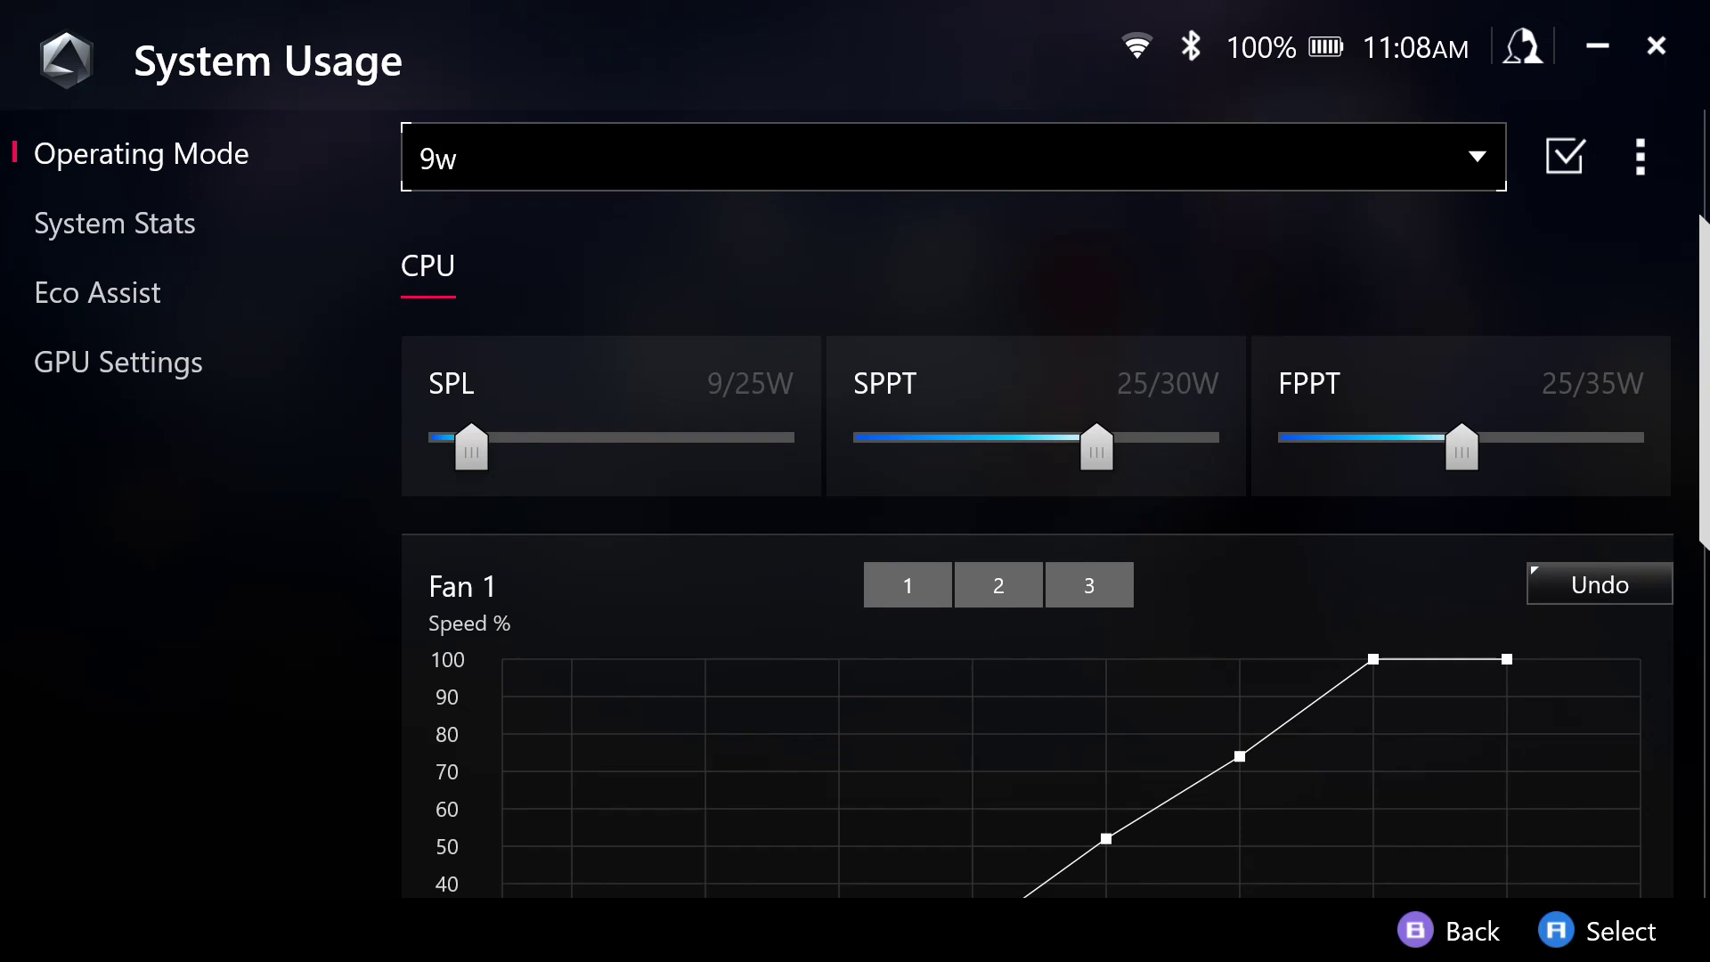
pyautogui.scroll(-5, 1037, 503)
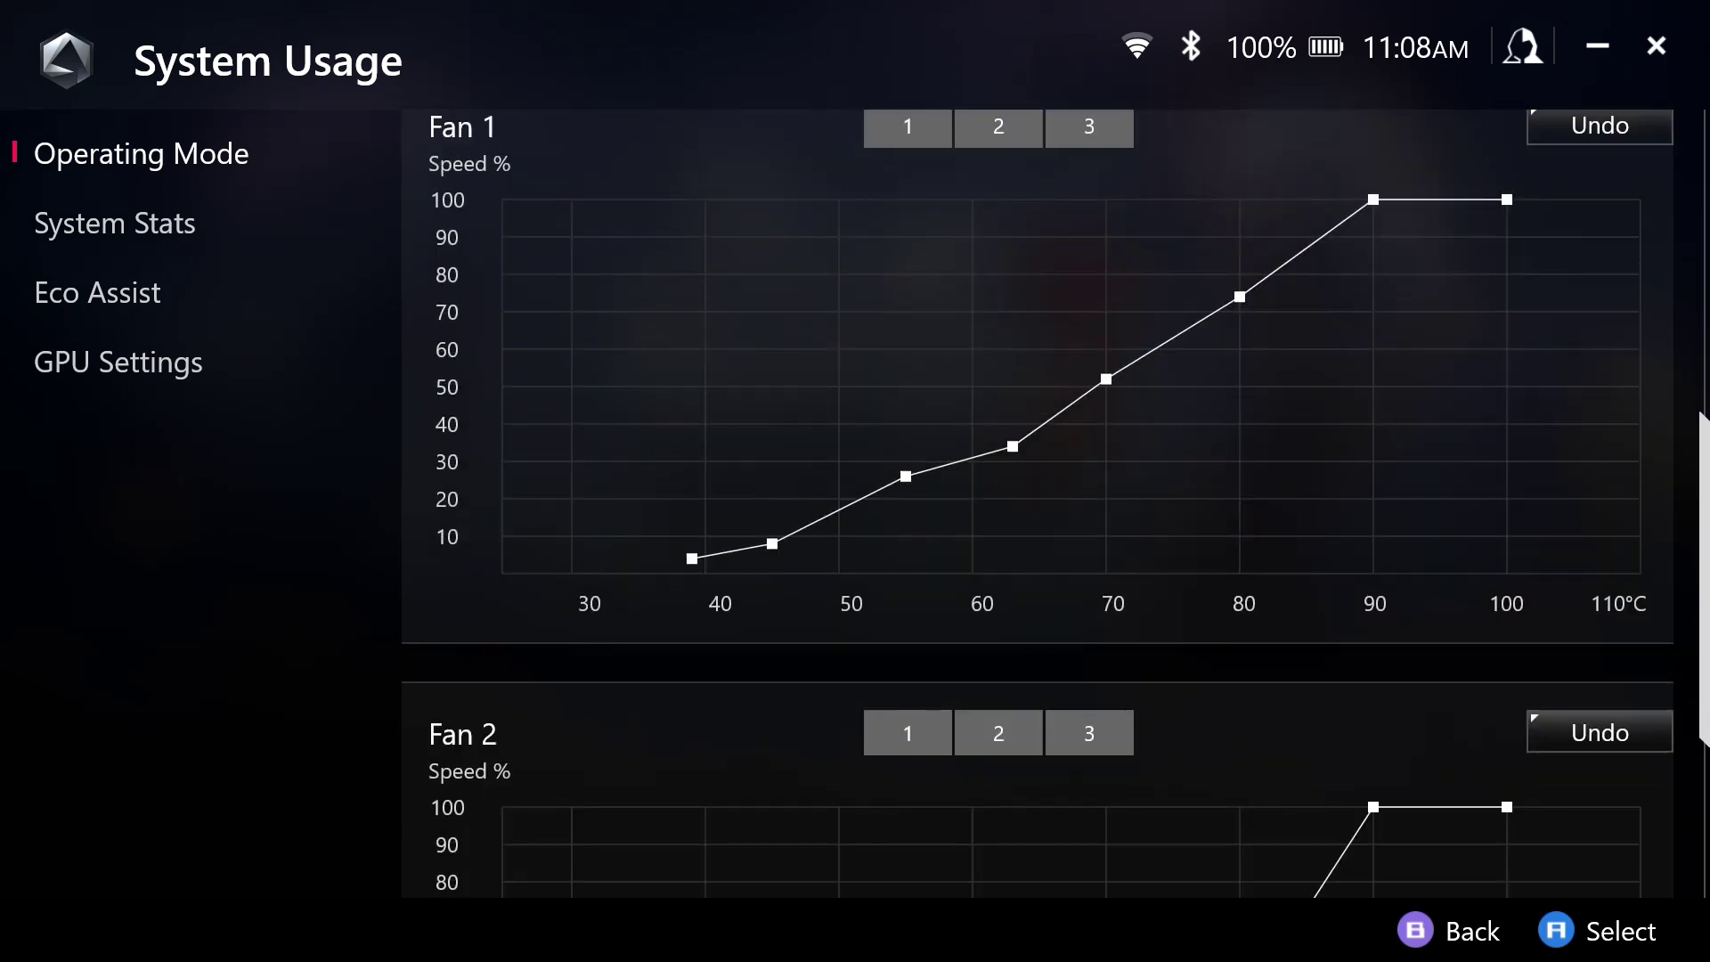
pyautogui.scroll(1, 1037, 503)
pyautogui.click(907, 243)
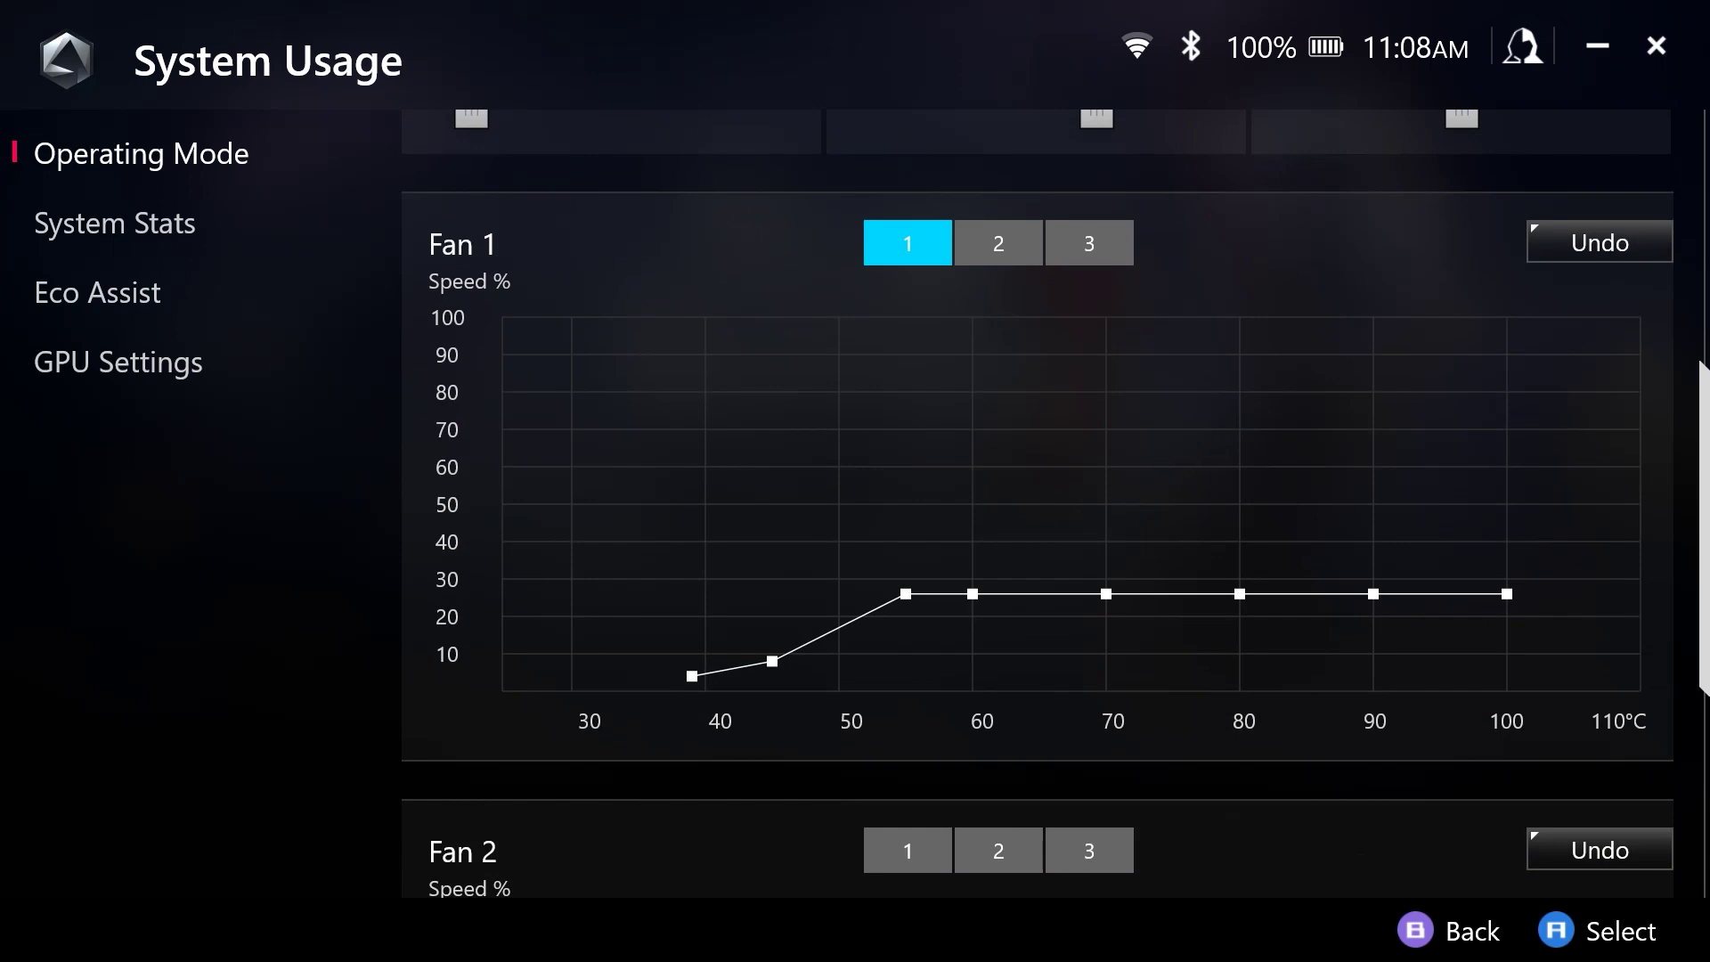
pyautogui.click(998, 242)
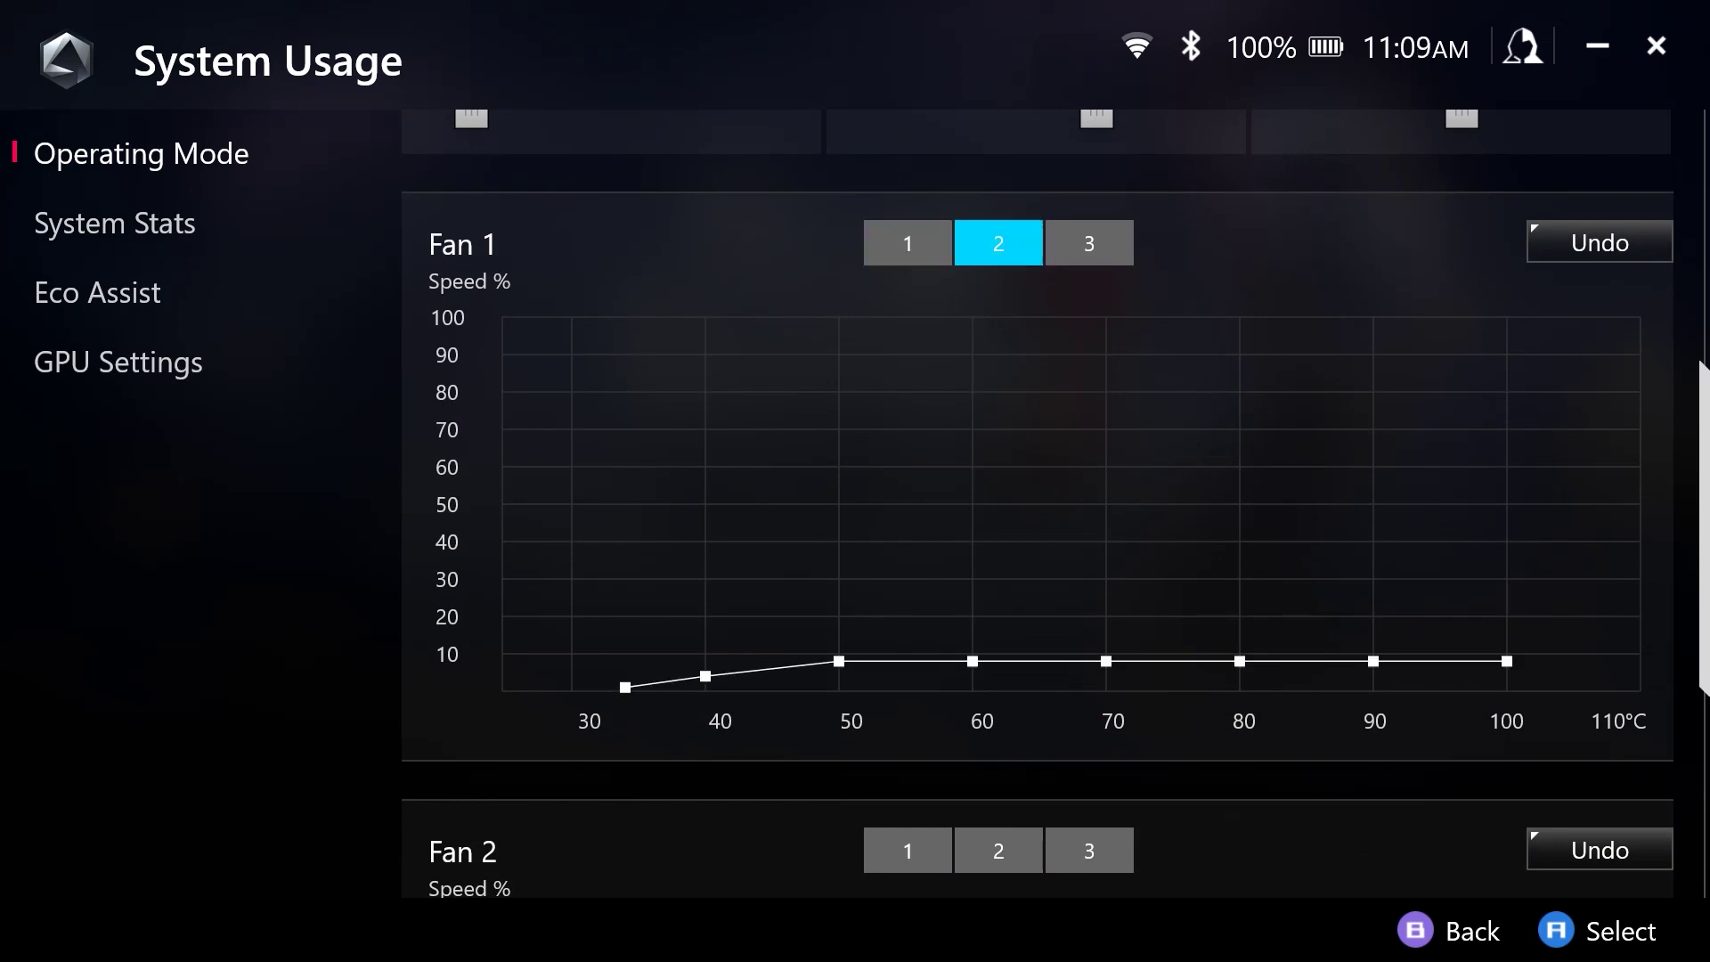
pyautogui.click(1089, 242)
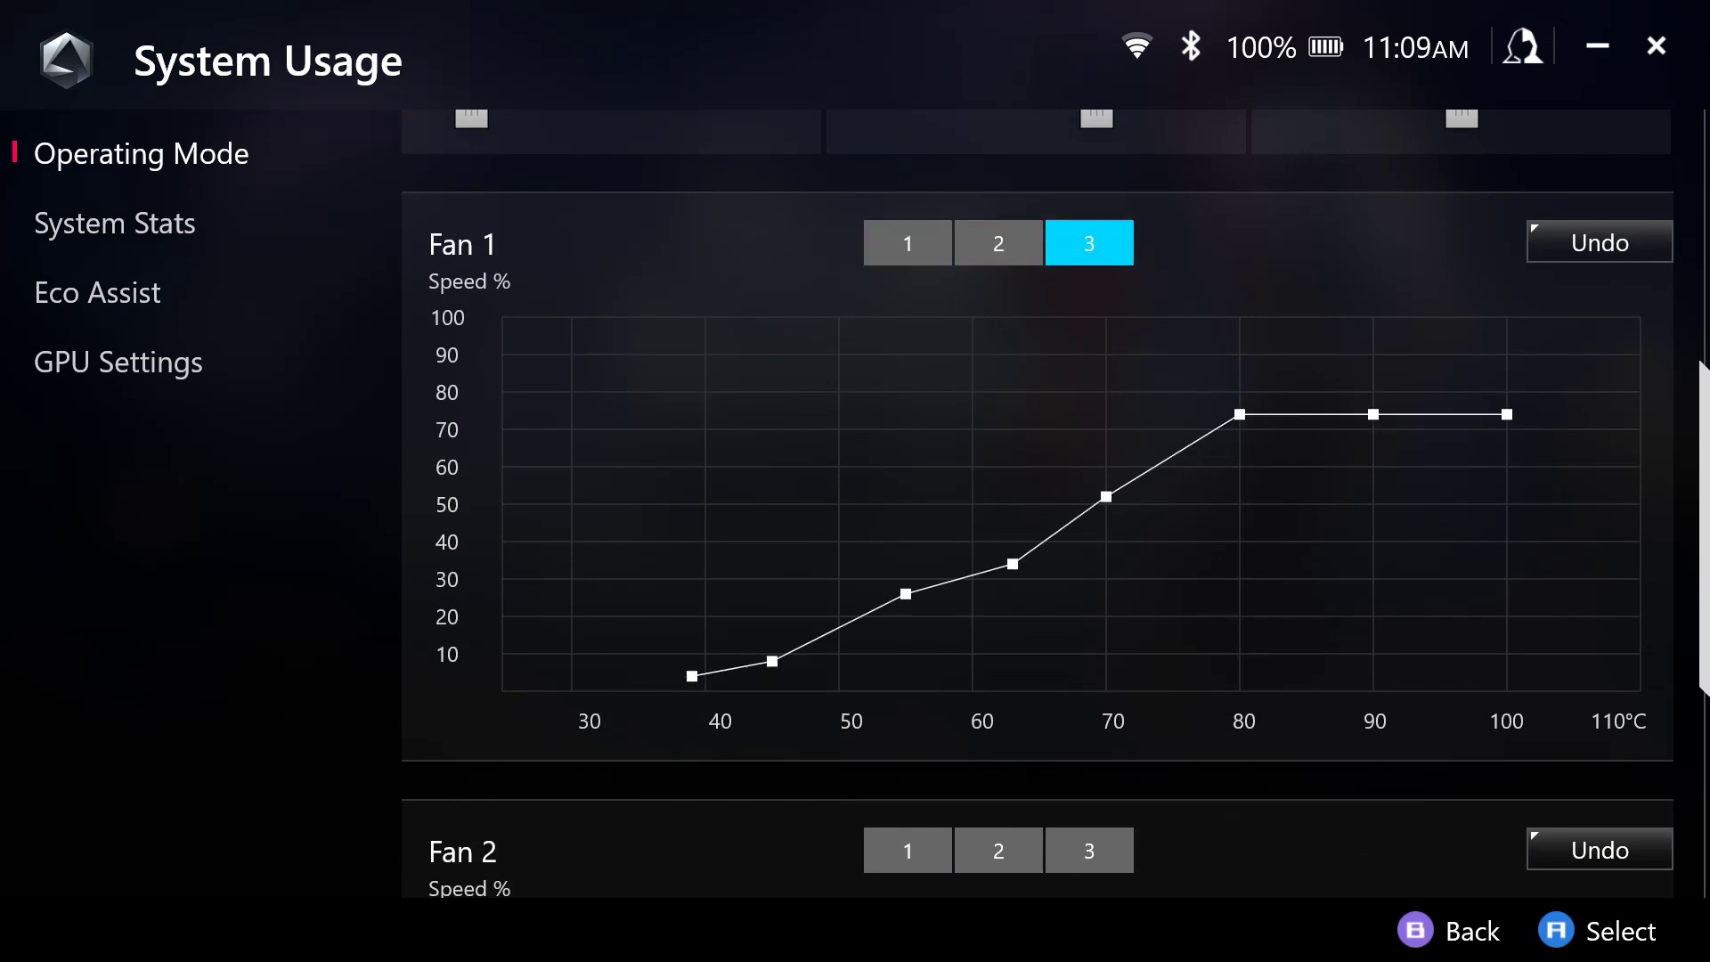
# Apply curve preset 3 to Fan 2.
pyautogui.scroll(-2, 1038, 503)
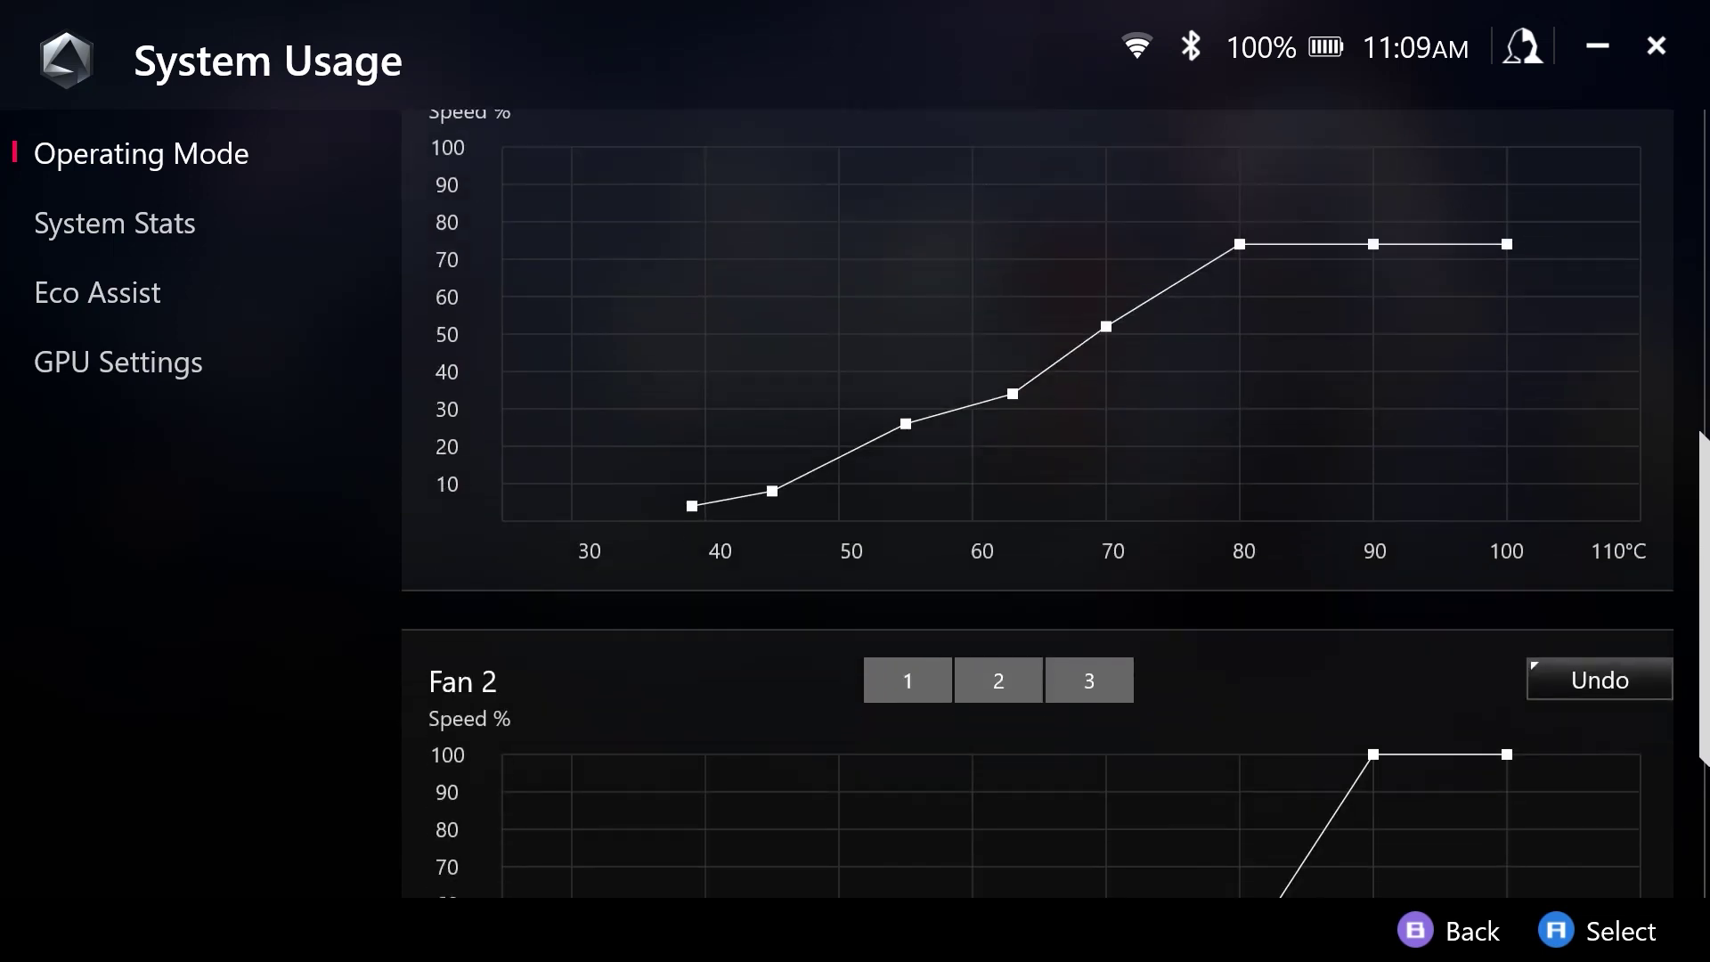
pyautogui.scroll(2, 1037, 503)
pyautogui.scroll(-4, 1038, 503)
pyautogui.click(1089, 379)
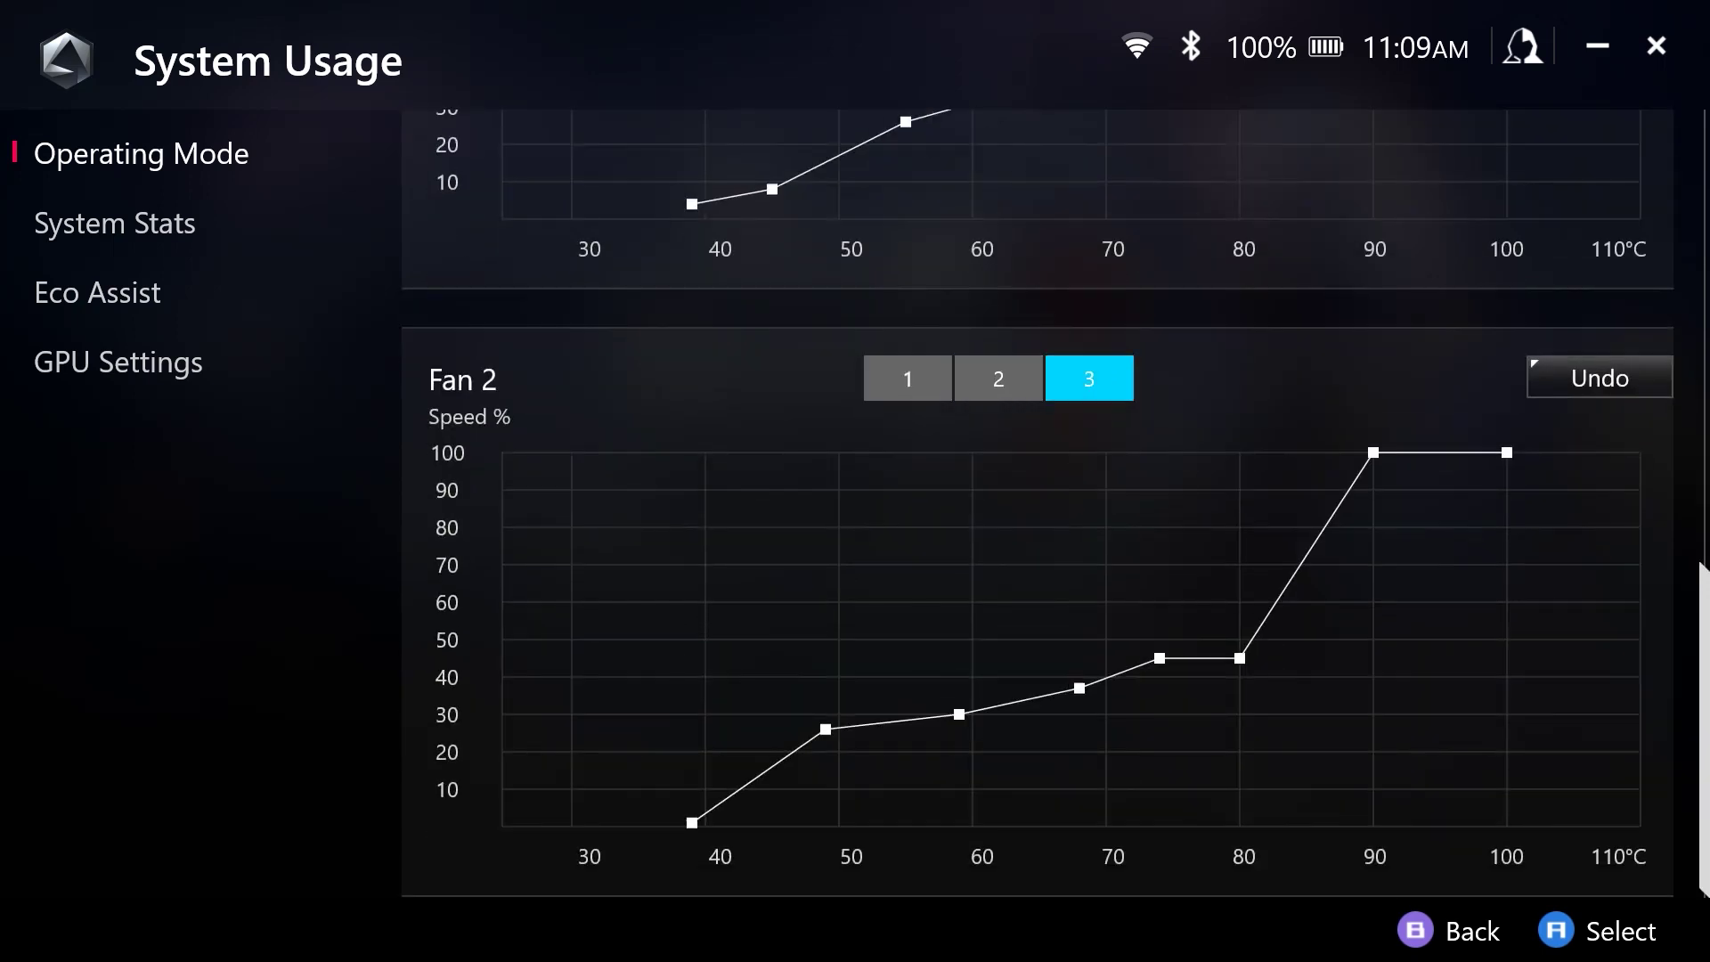
# Compare the Fan 1 and Fan 2 speed curves and check Fan 1's speed at its 80 °C point.
pyautogui.scroll(2, 1037, 503)
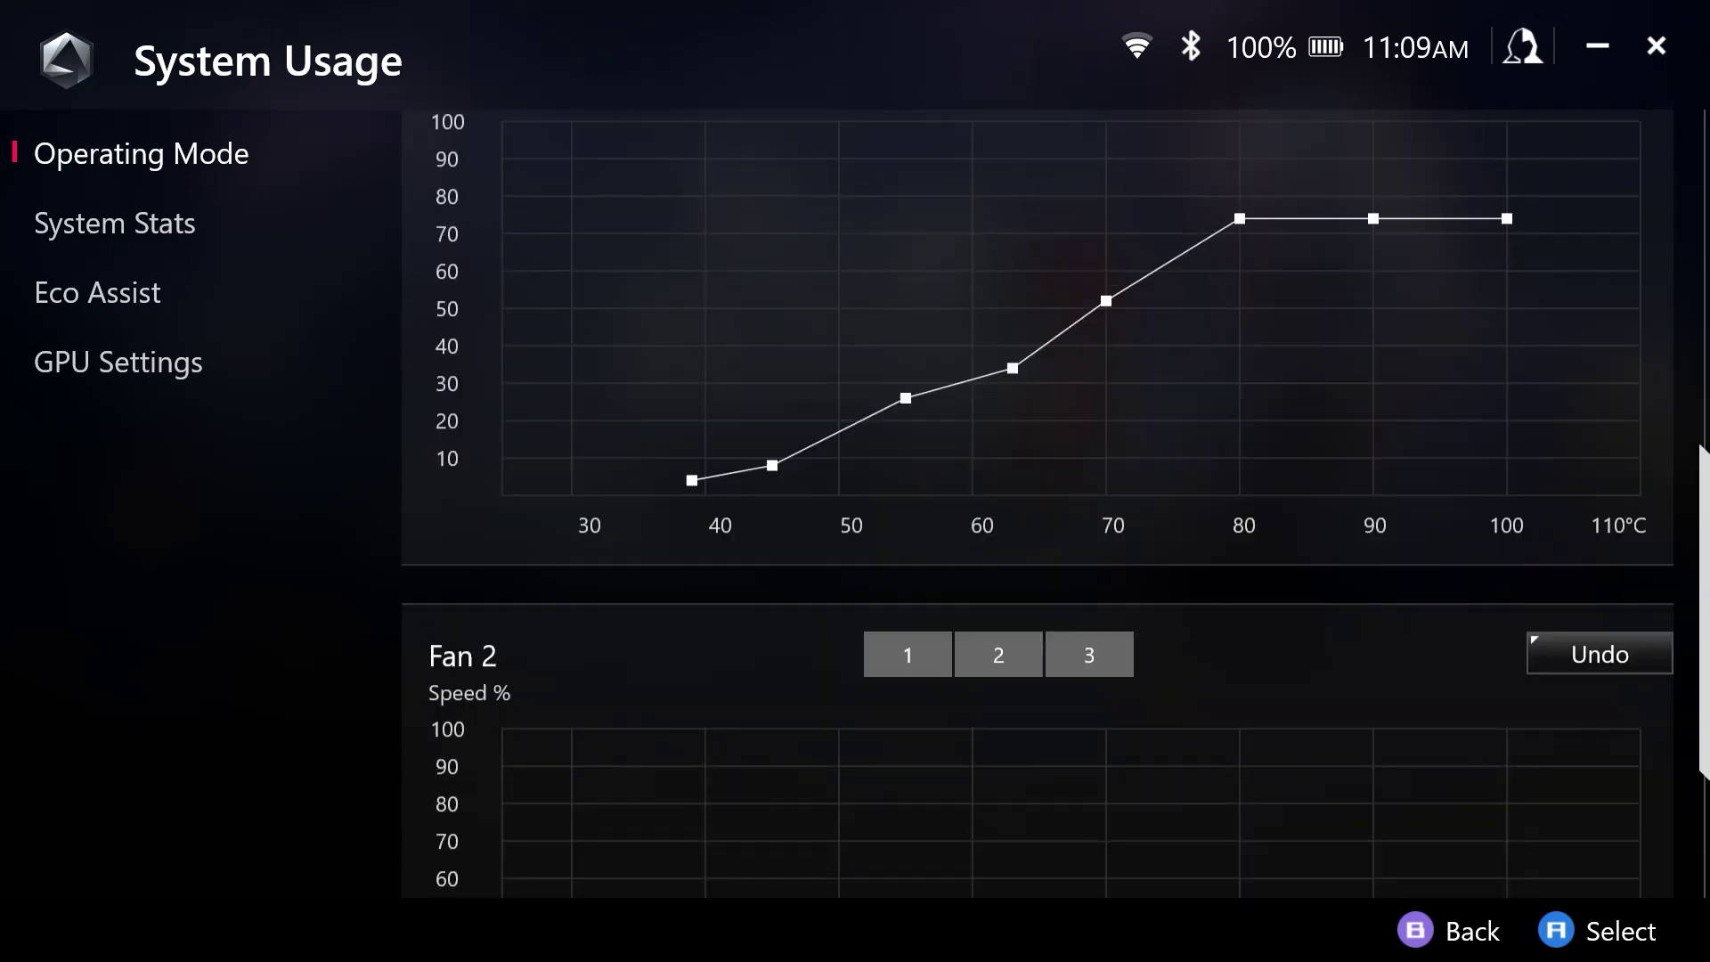
pyautogui.scroll(-2, 1037, 503)
pyautogui.scroll(3, 1038, 503)
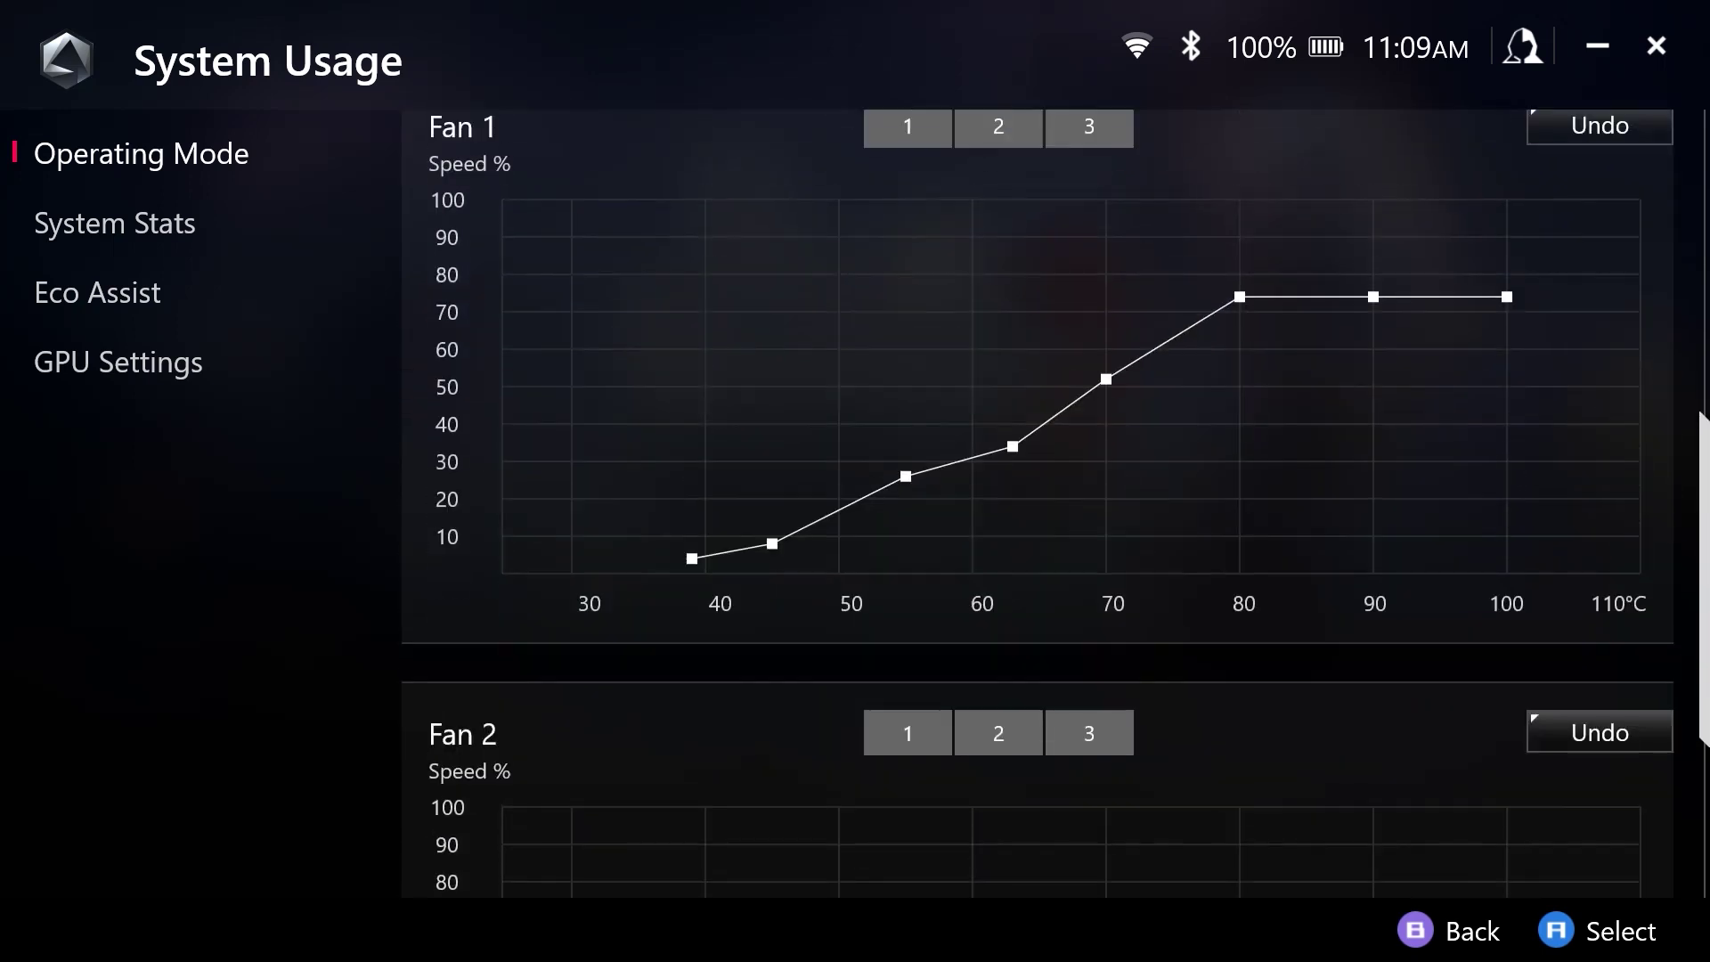
pyautogui.scroll(-1, 1038, 500)
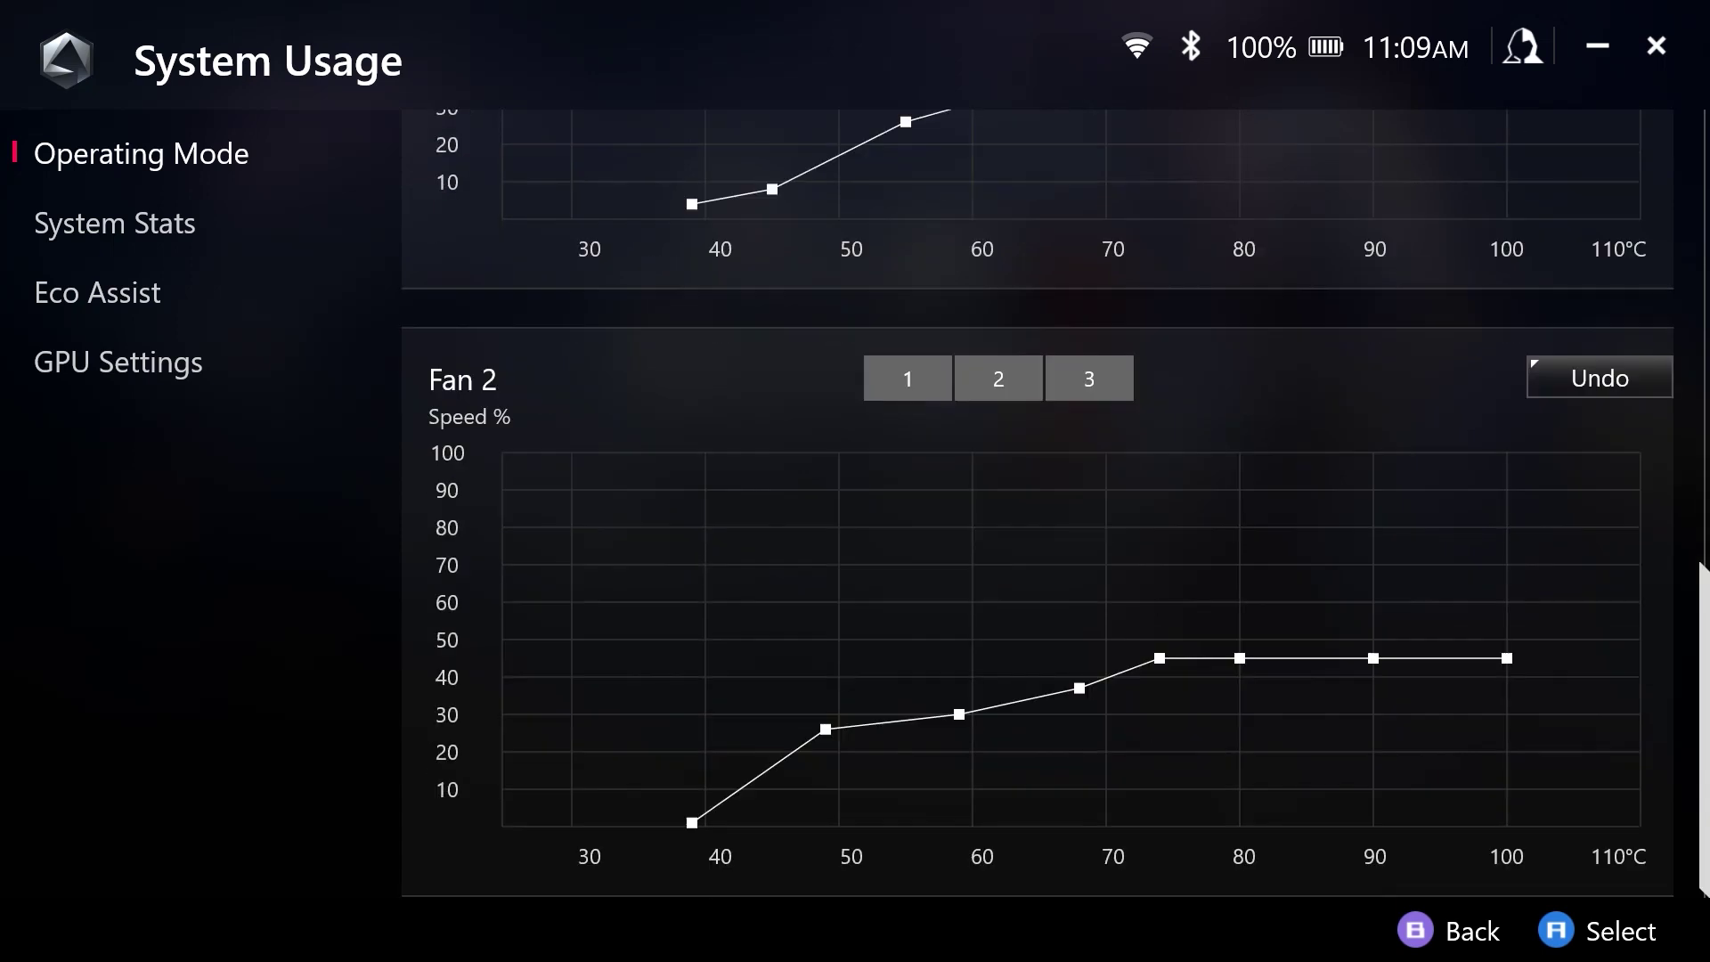
pyautogui.scroll(2, 1038, 504)
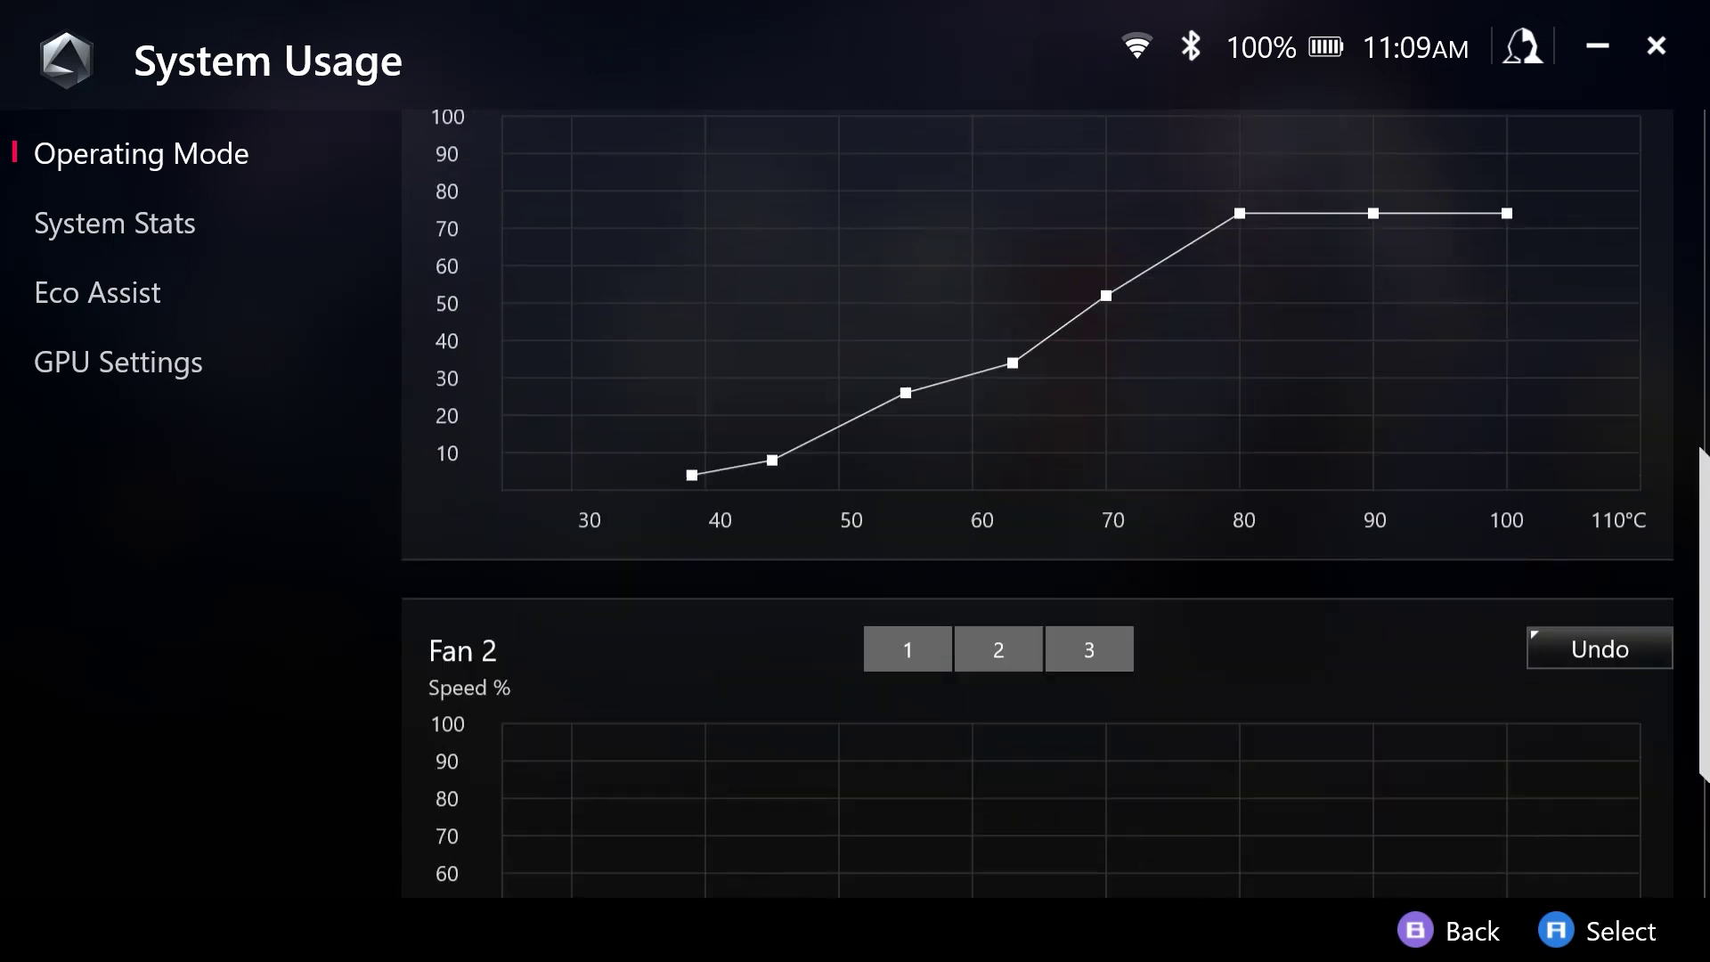
pyautogui.scroll(2, 1037, 503)
pyautogui.scroll(-3, 1037, 503)
pyautogui.scroll(4, 1037, 503)
pyautogui.scroll(-1, 1038, 503)
pyautogui.scroll(-1, 1038, 503)
pyautogui.scroll(3, 1037, 503)
pyautogui.scroll(-5, 1038, 503)
pyautogui.scroll(5, 1038, 503)
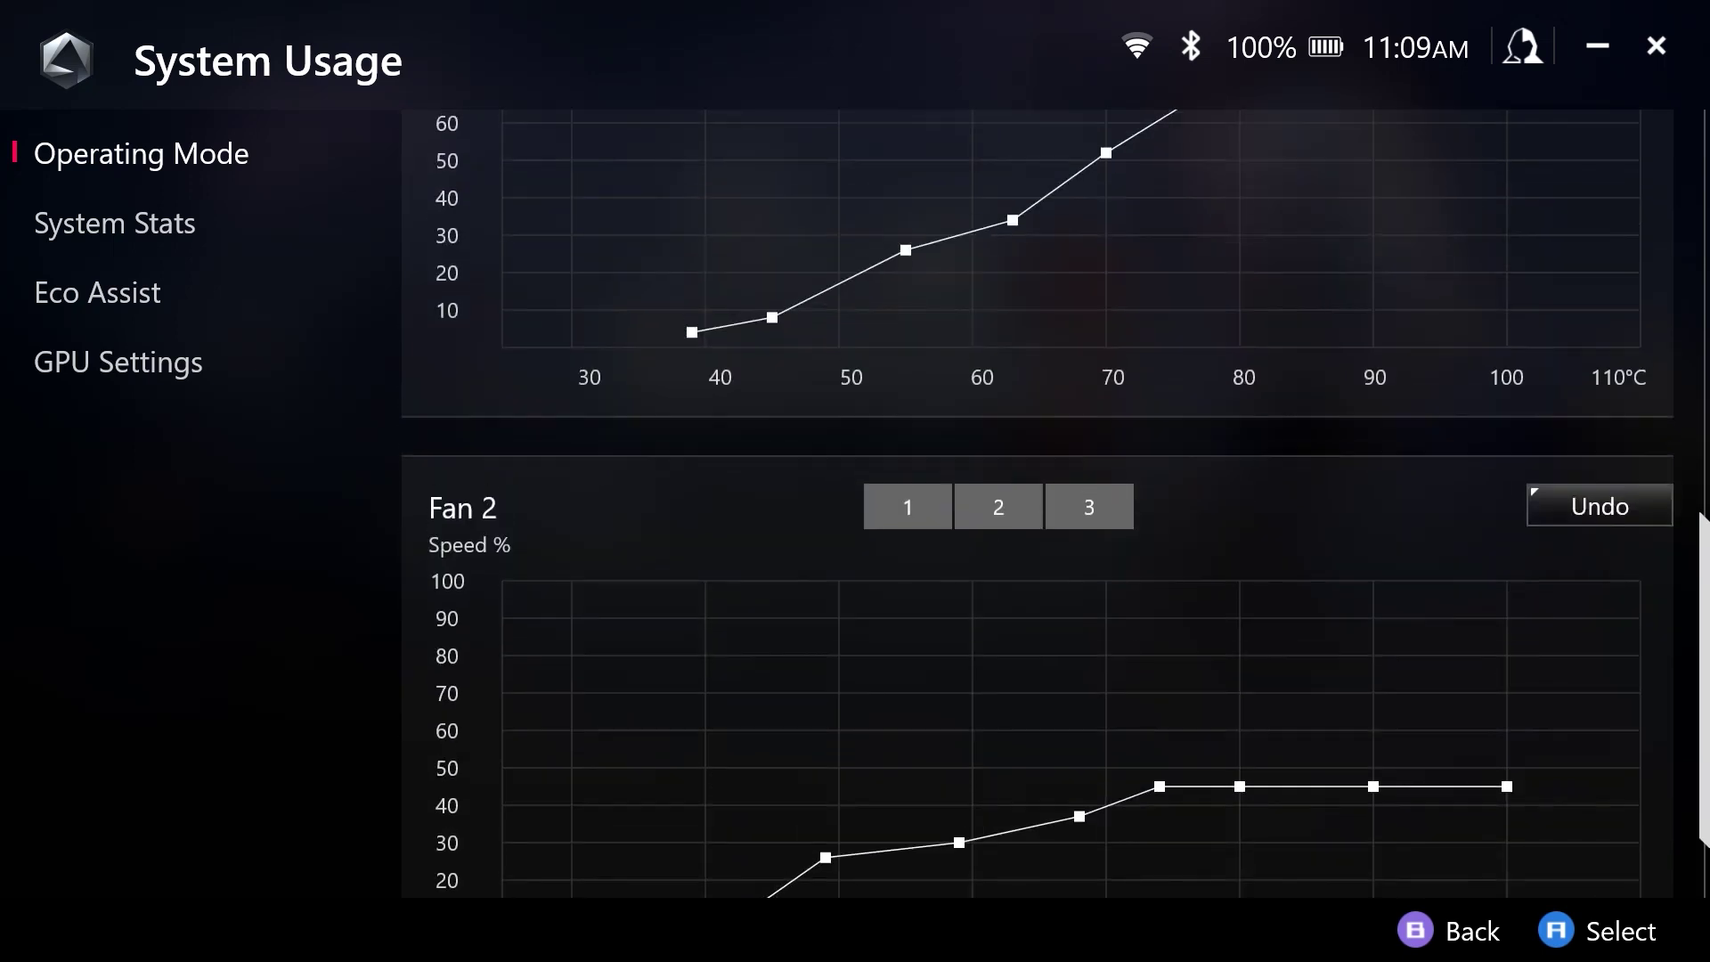
pyautogui.scroll(-5, 1038, 503)
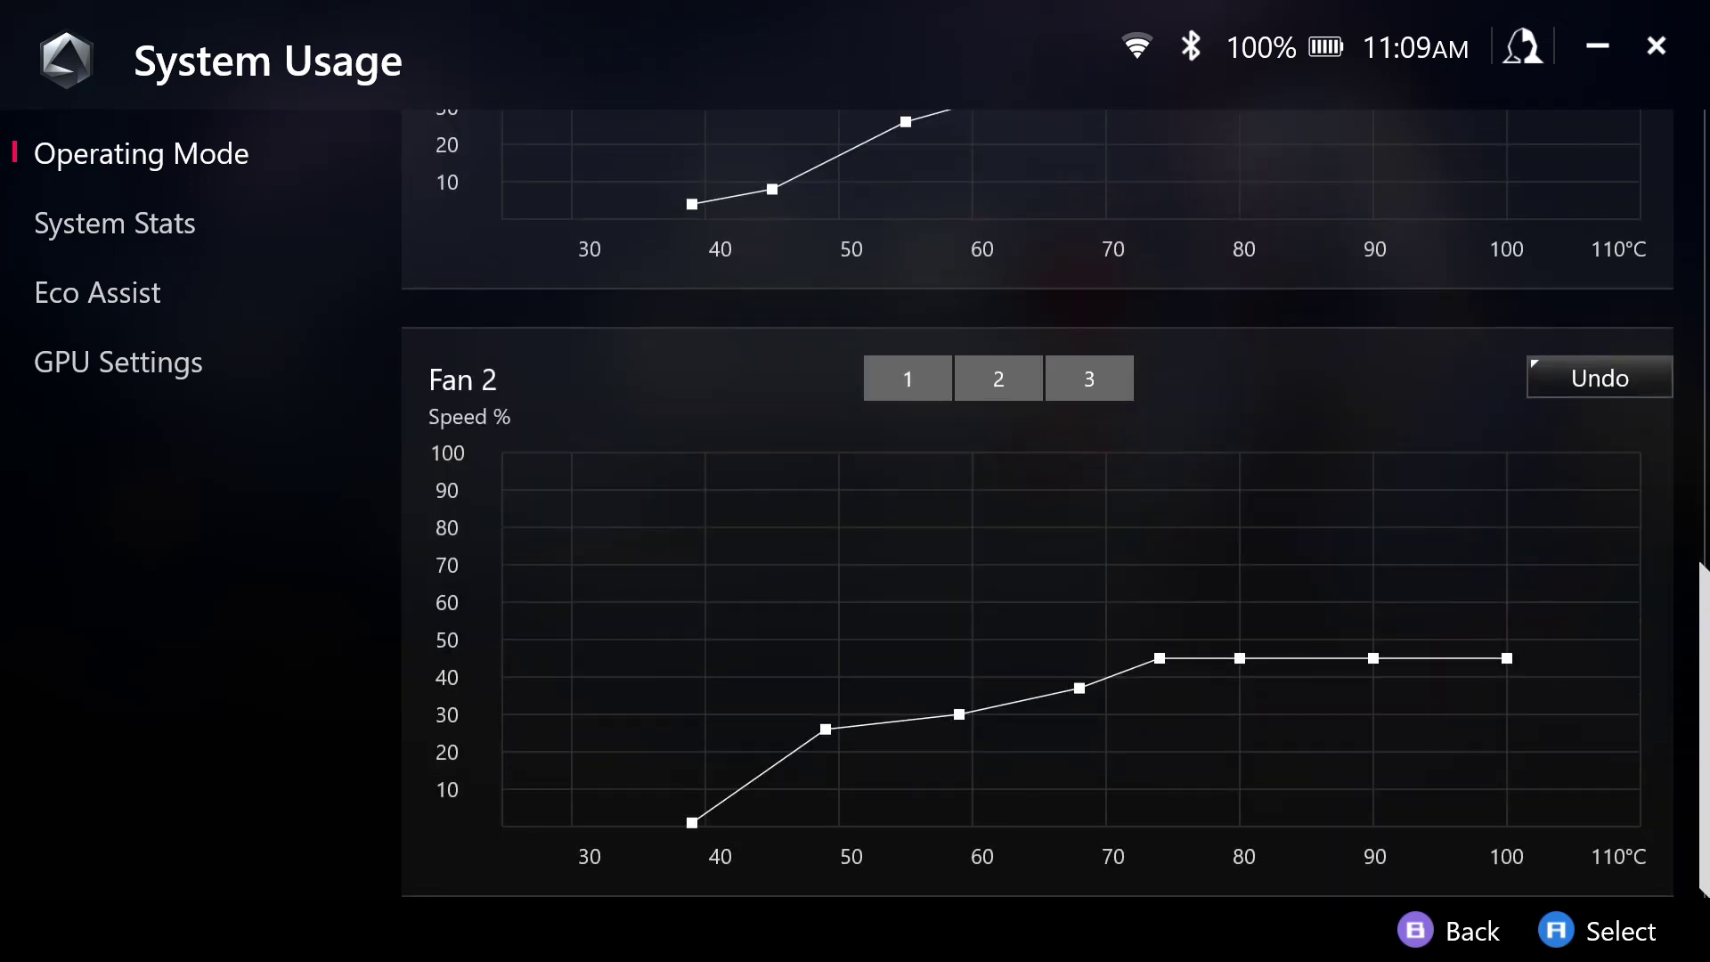
pyautogui.scroll(2, 1037, 503)
pyautogui.scroll(-2, 1037, 503)
pyautogui.scroll(7, 1037, 503)
pyautogui.click(1240, 415)
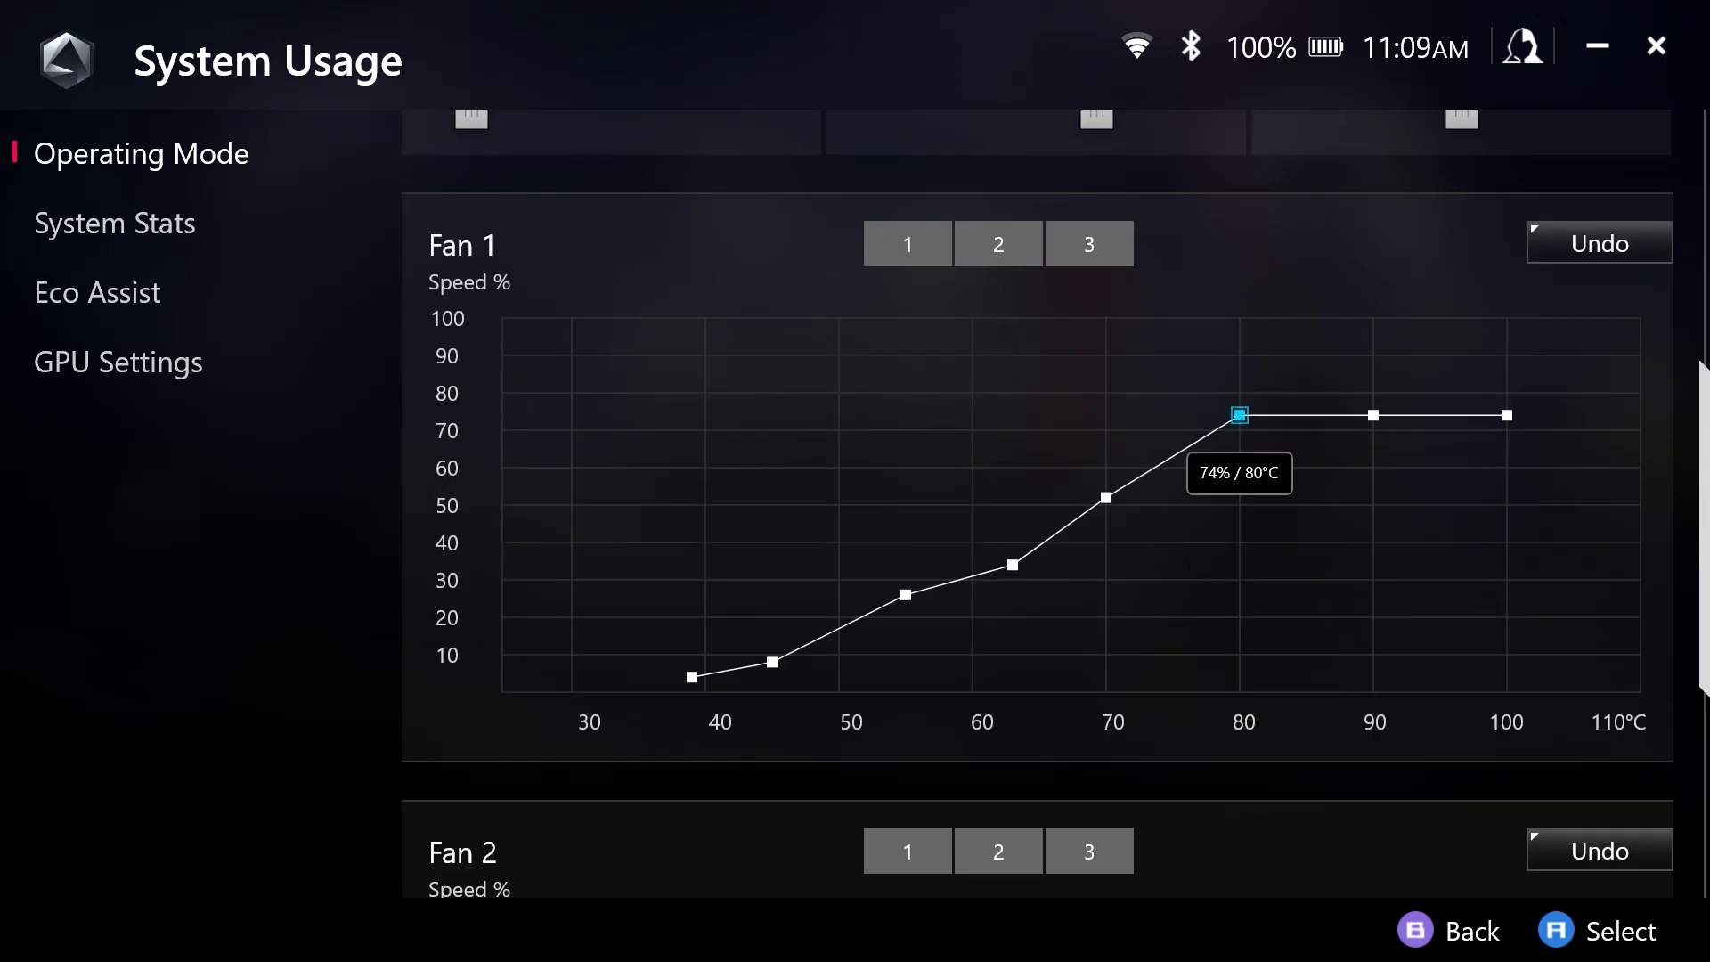
# Raise the 80 °C point of the Fan 2 curve to about 74% speed.
pyautogui.scroll(-7, 1038, 503)
pyautogui.click(1240, 658)
pyautogui.moveTo(1239, 658)
pyautogui.mouseDown()
pyautogui.moveTo(1239, 624)
pyautogui.moveTo(1239, 650)
pyautogui.mouseUp()
pyautogui.press('Up')
pyautogui.press('Up')
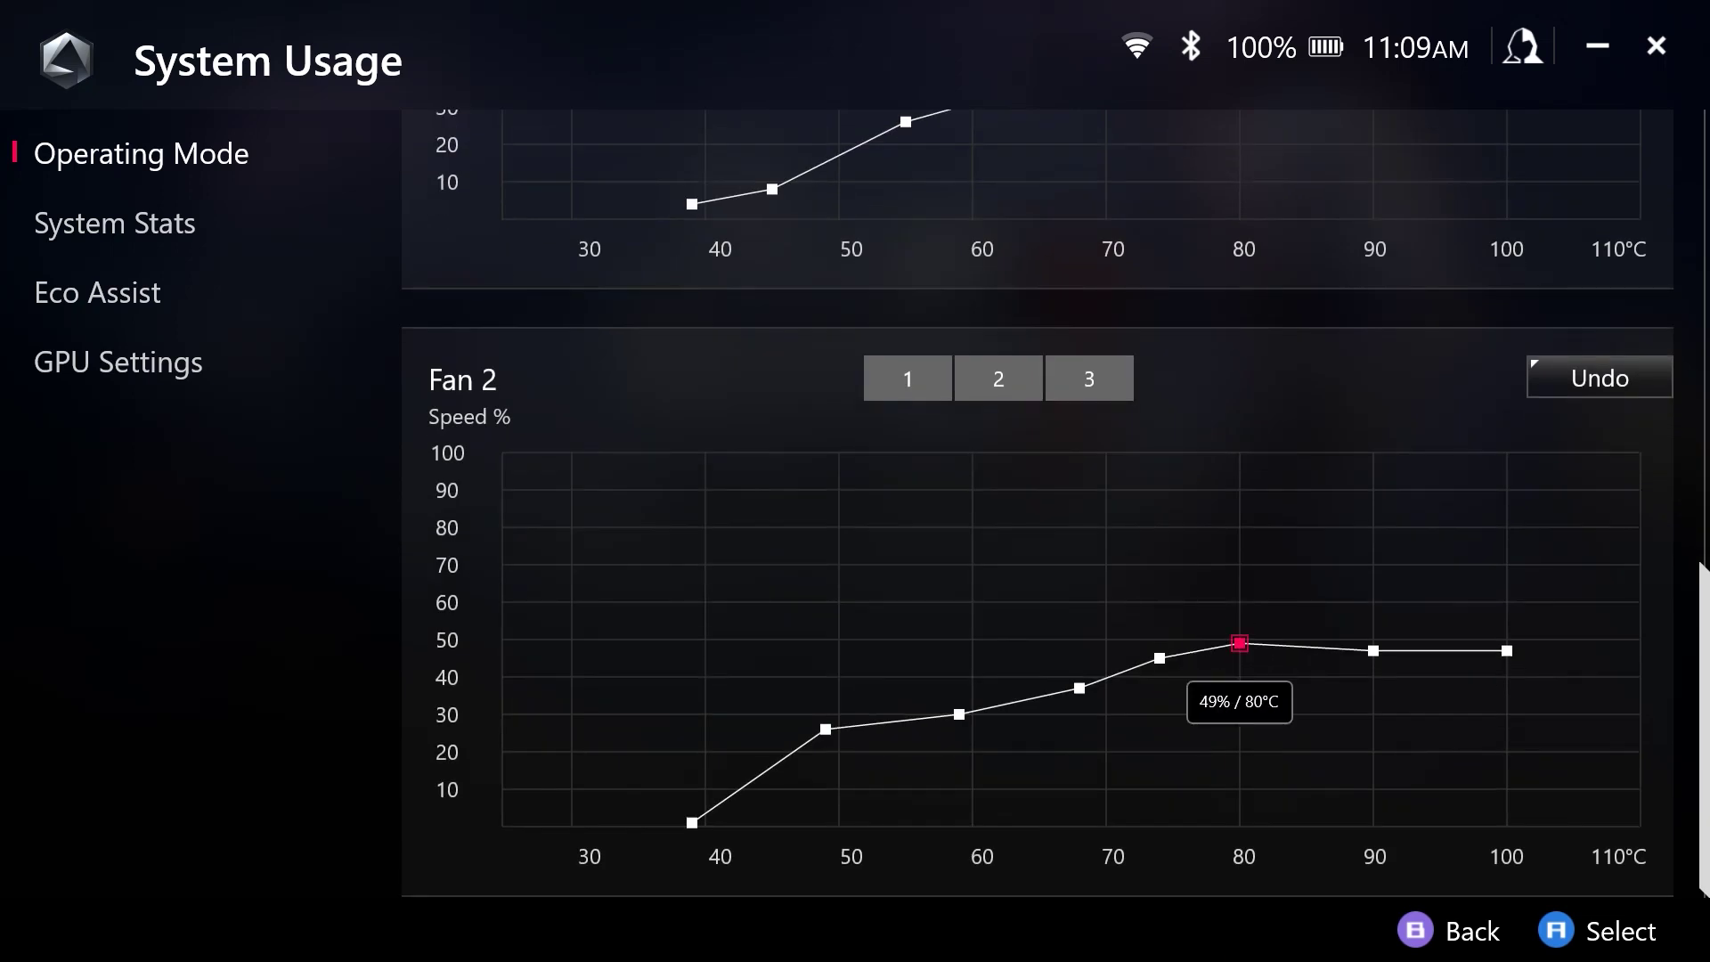
pyautogui.press('Up')
pyautogui.press('Up')
pyautogui.press('Up')
pyautogui.press('Up')
pyautogui.press('Up')
pyautogui.press('Up')
pyautogui.press('Up')
pyautogui.press('Up')
pyautogui.press('Up')
pyautogui.press('Up')
pyautogui.press('Up')
pyautogui.press('Up')
pyautogui.press('Up')
pyautogui.press('Up')
pyautogui.press('Up')
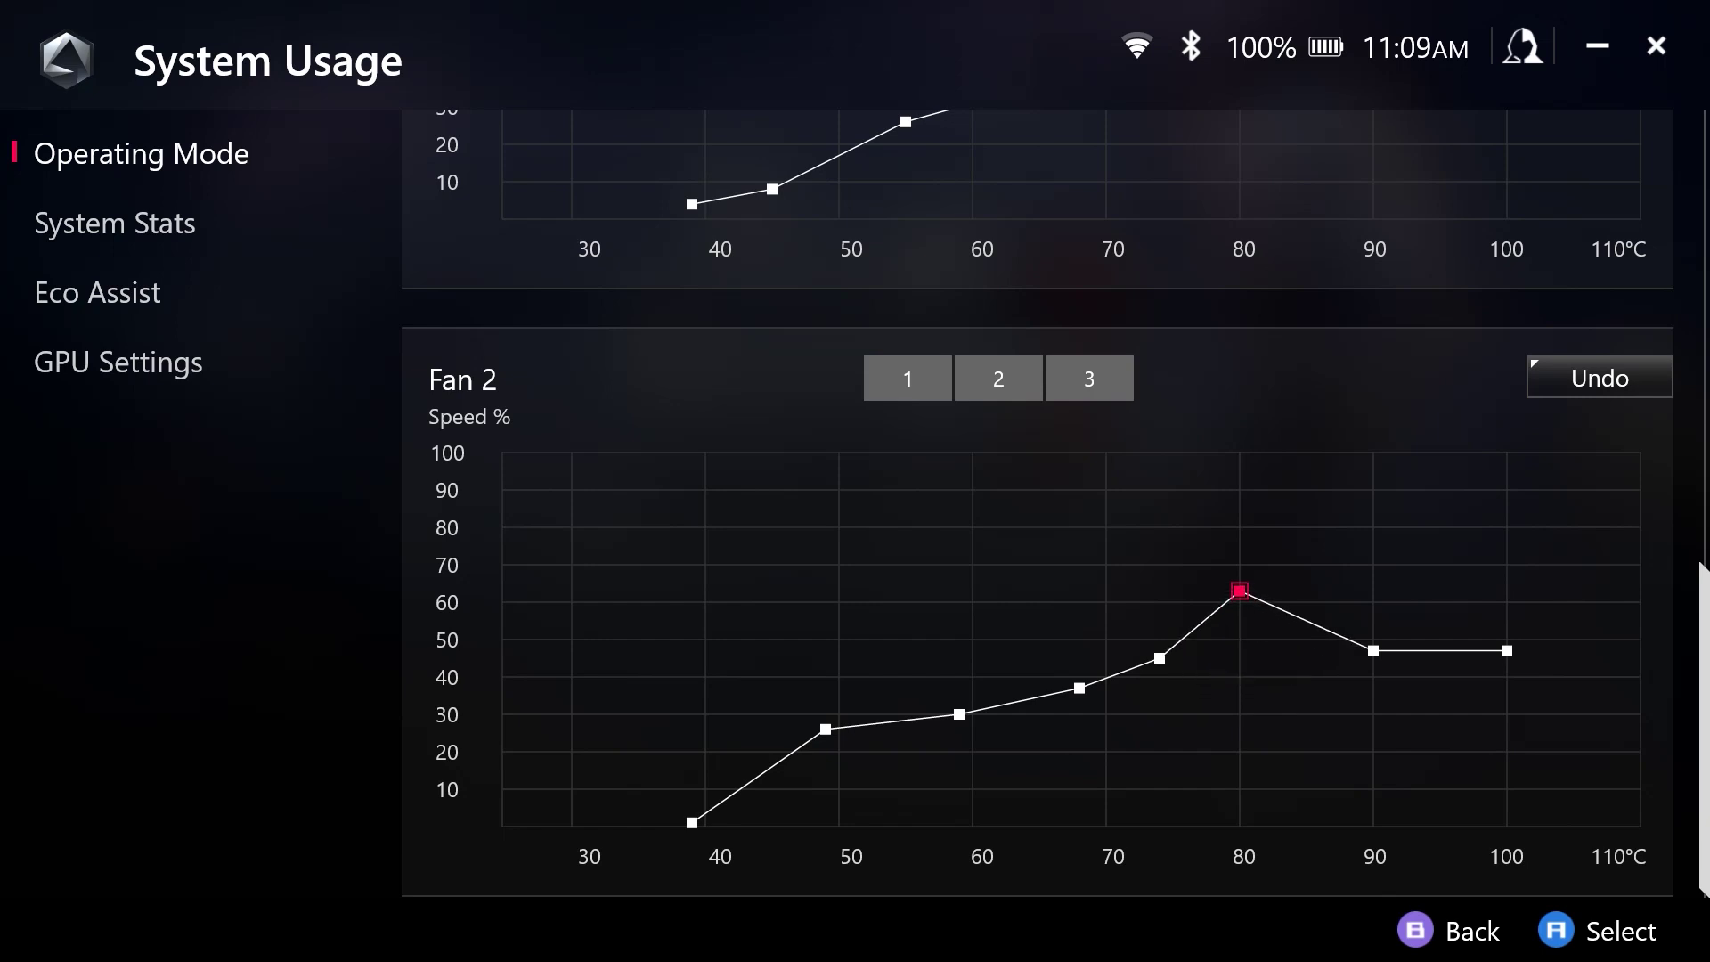
pyautogui.press('Up')
pyautogui.press('Up')
pyautogui.press('Up')
pyautogui.press('Up')
pyautogui.press('Up')
pyautogui.press('Up')
pyautogui.press('Up')
pyautogui.press('Up')
pyautogui.press('Up')
pyautogui.press('Up')
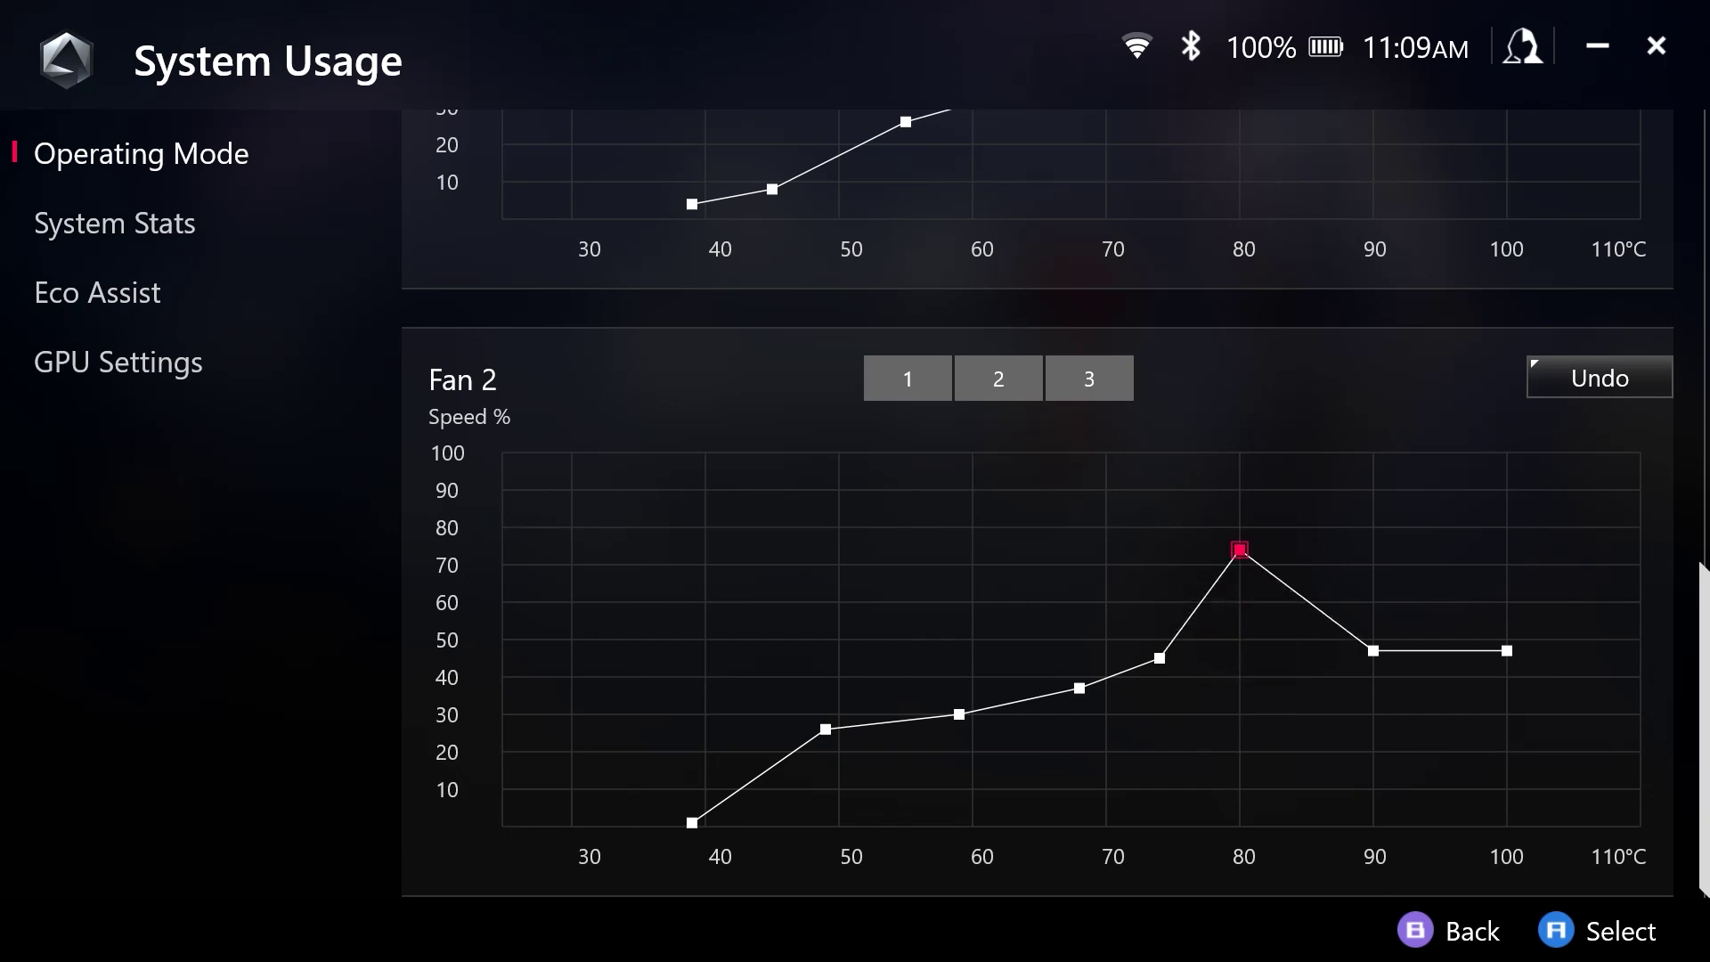
# Confirm the raised 80 °C point on the Fan 2 curve and compare its shape with the Fan 1 curve.
pyautogui.press('Return')
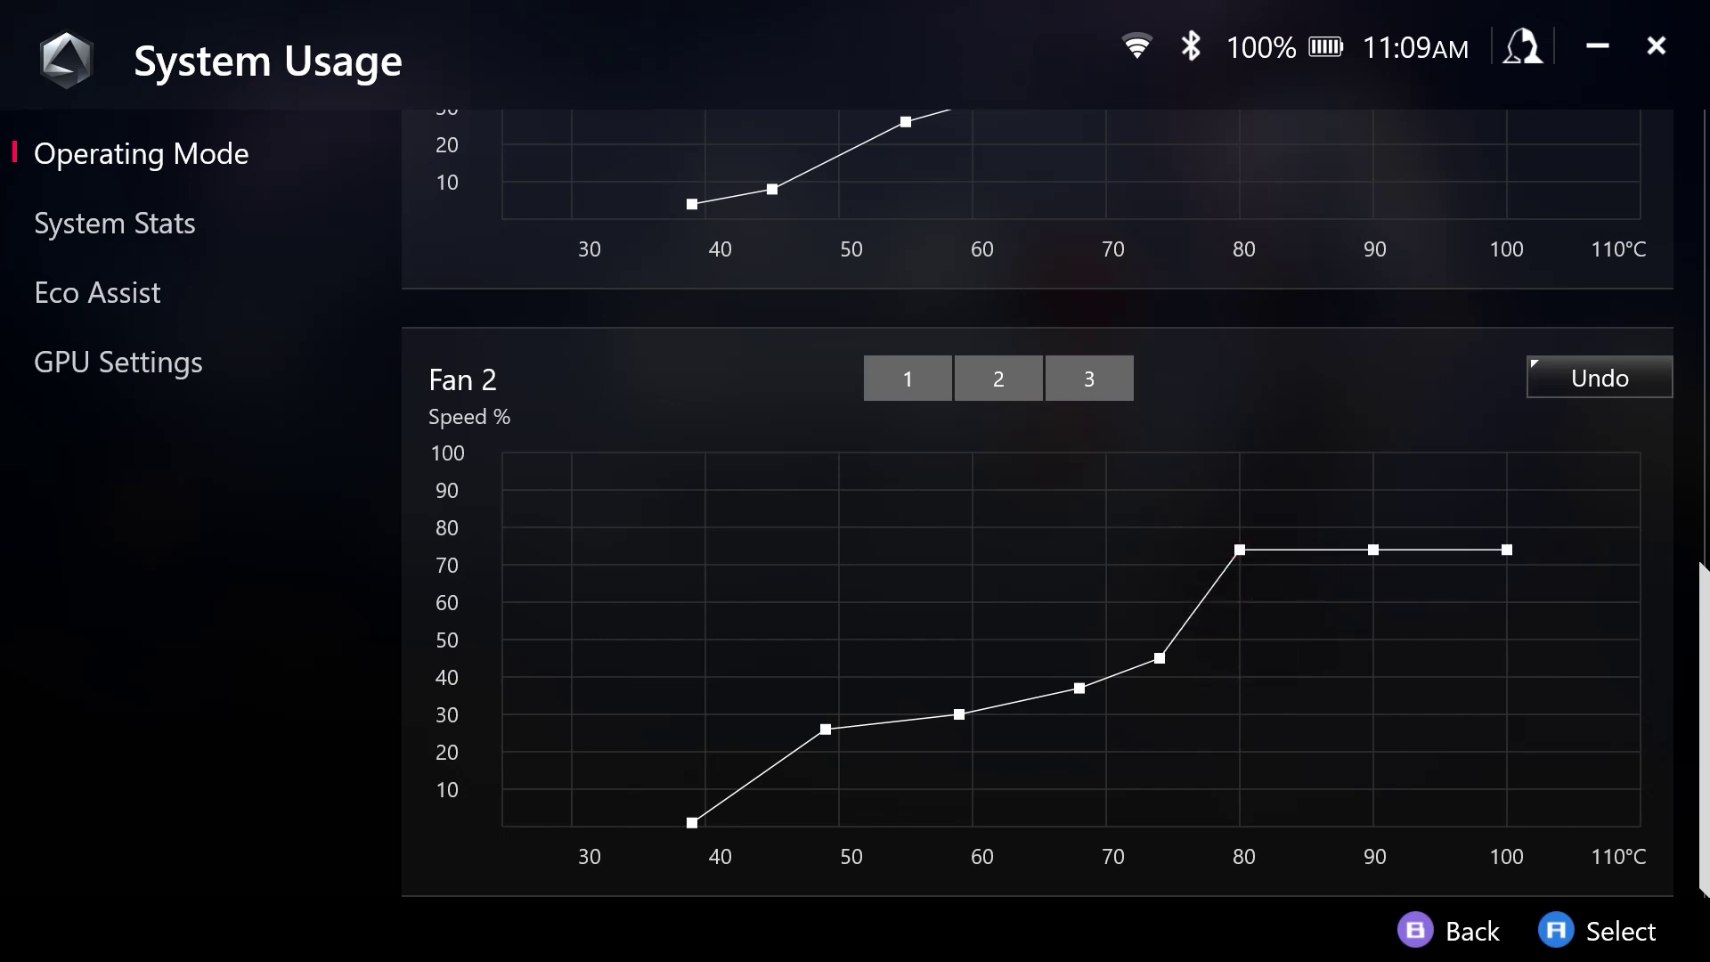
pyautogui.scroll(5, 1037, 504)
pyautogui.scroll(-4, 1038, 503)
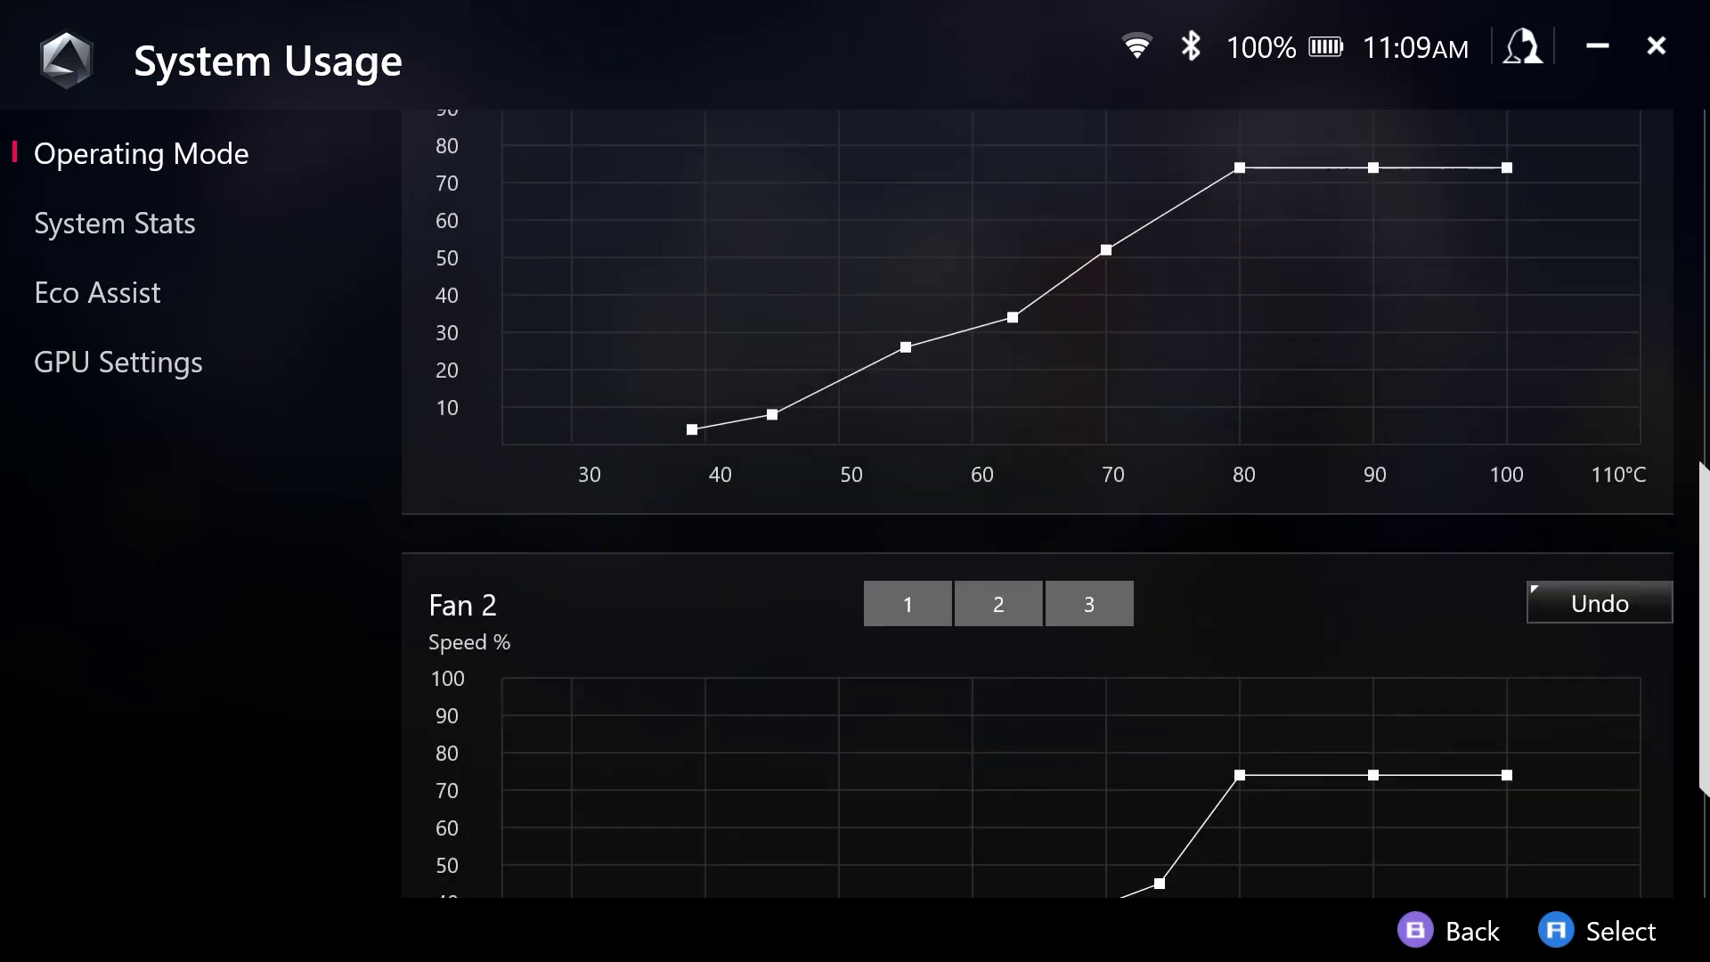
pyautogui.scroll(-2, 1037, 503)
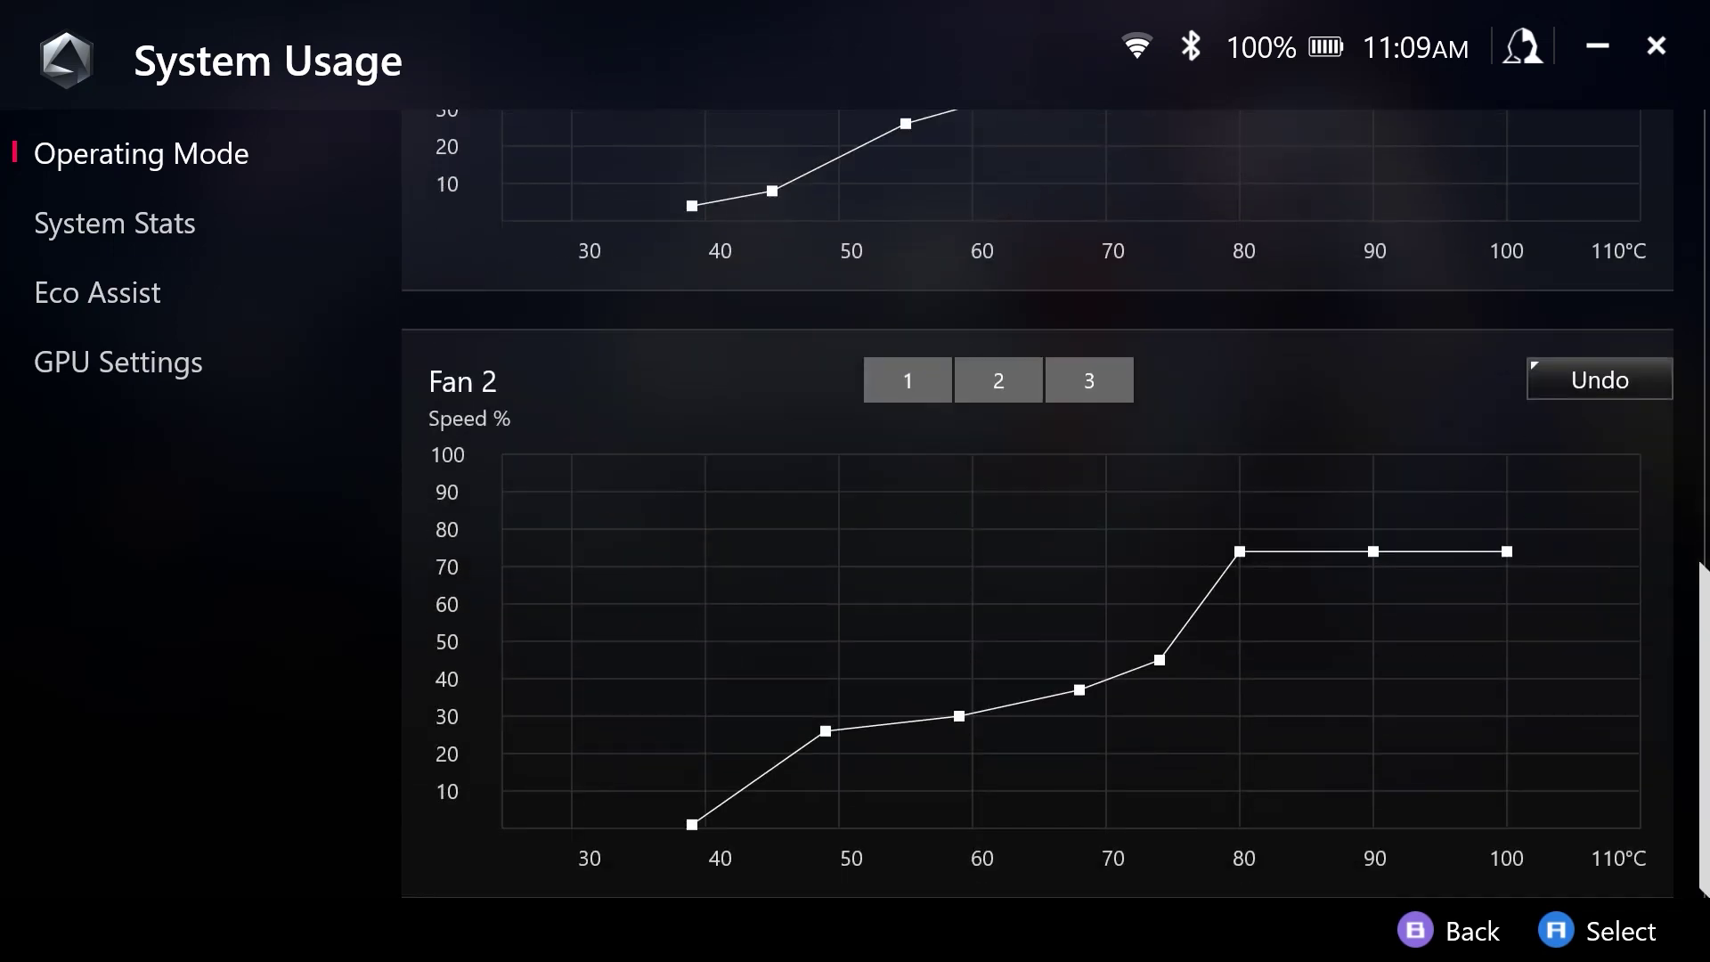
pyautogui.scroll(2, 1037, 503)
pyautogui.scroll(3, 1038, 503)
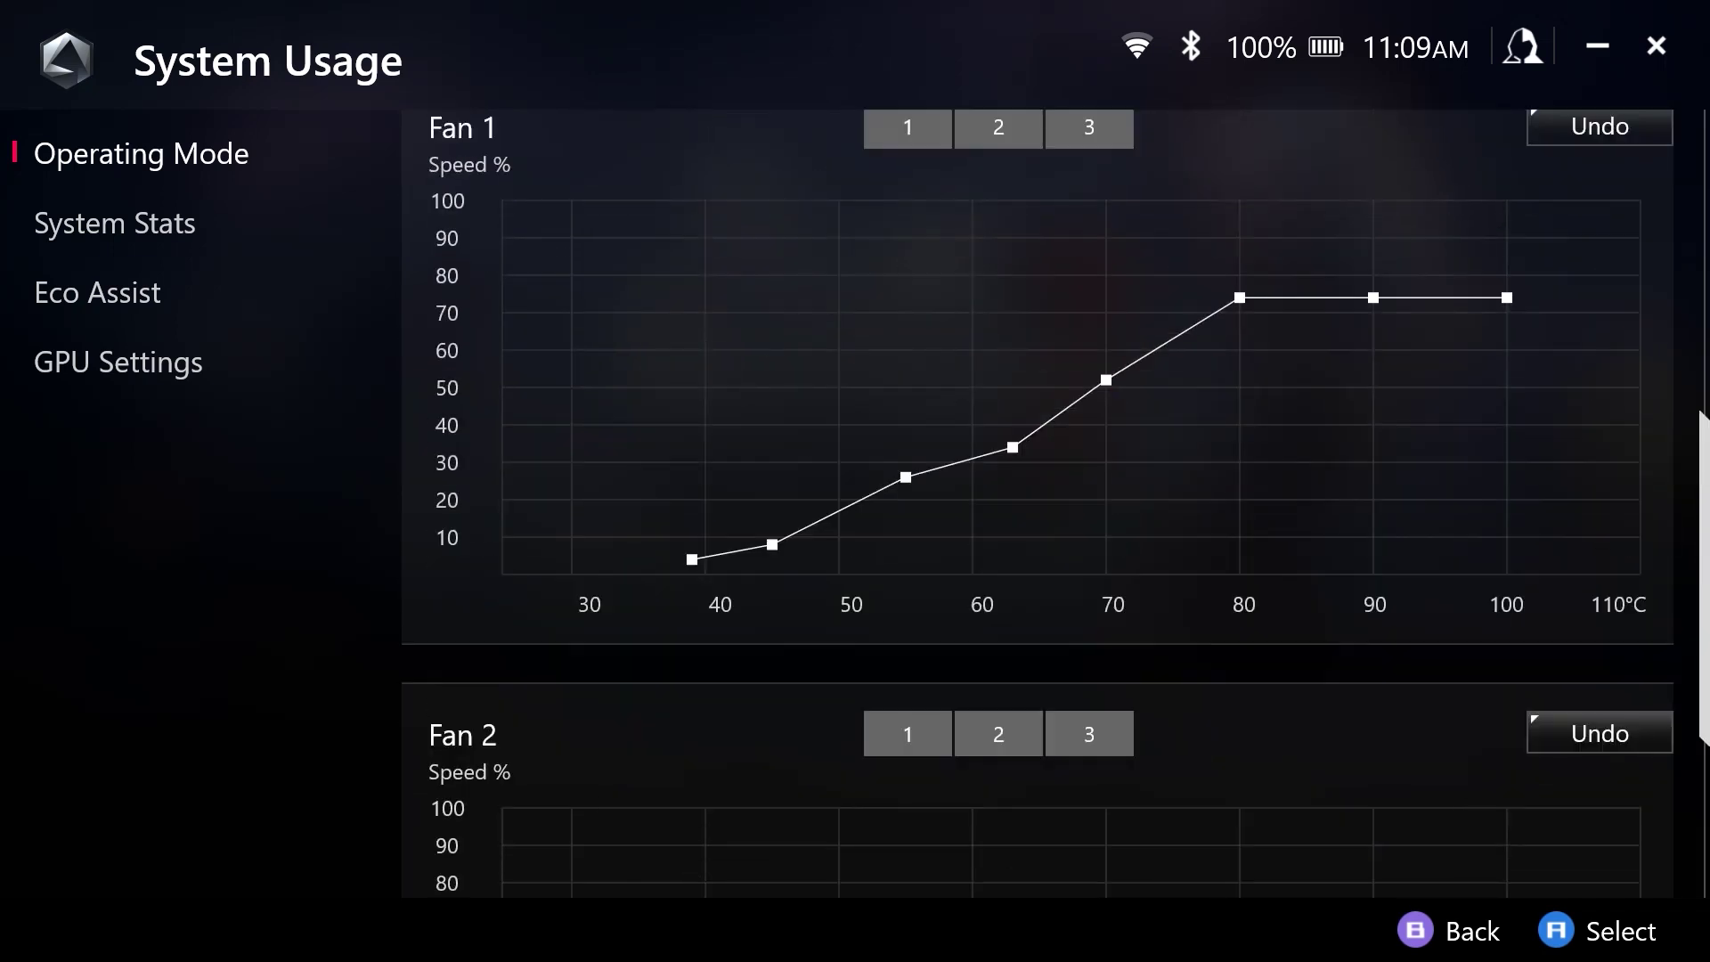
# Move the Fan 2 curve's 74 °C point to 70 °C at about 52% speed, matching Fan 1's corresponding point.
pyautogui.scroll(-3, 1037, 503)
pyautogui.scroll(-3, 1038, 503)
pyautogui.scroll(8, 1037, 503)
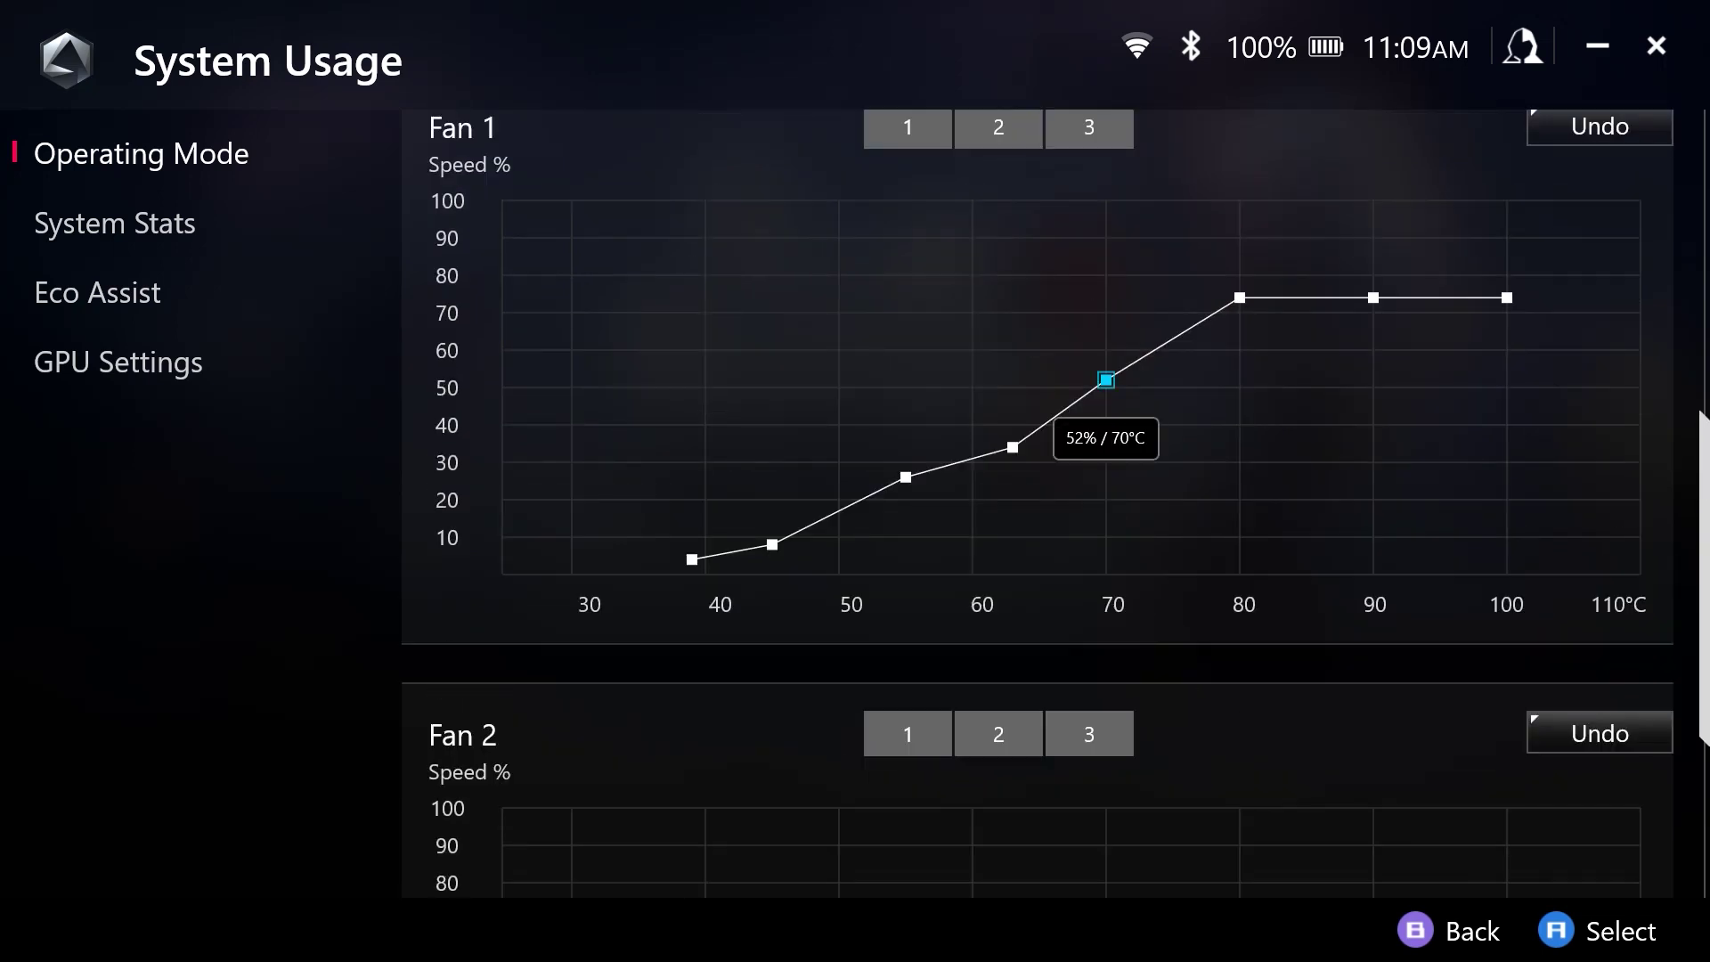
pyautogui.scroll(-8, 1038, 504)
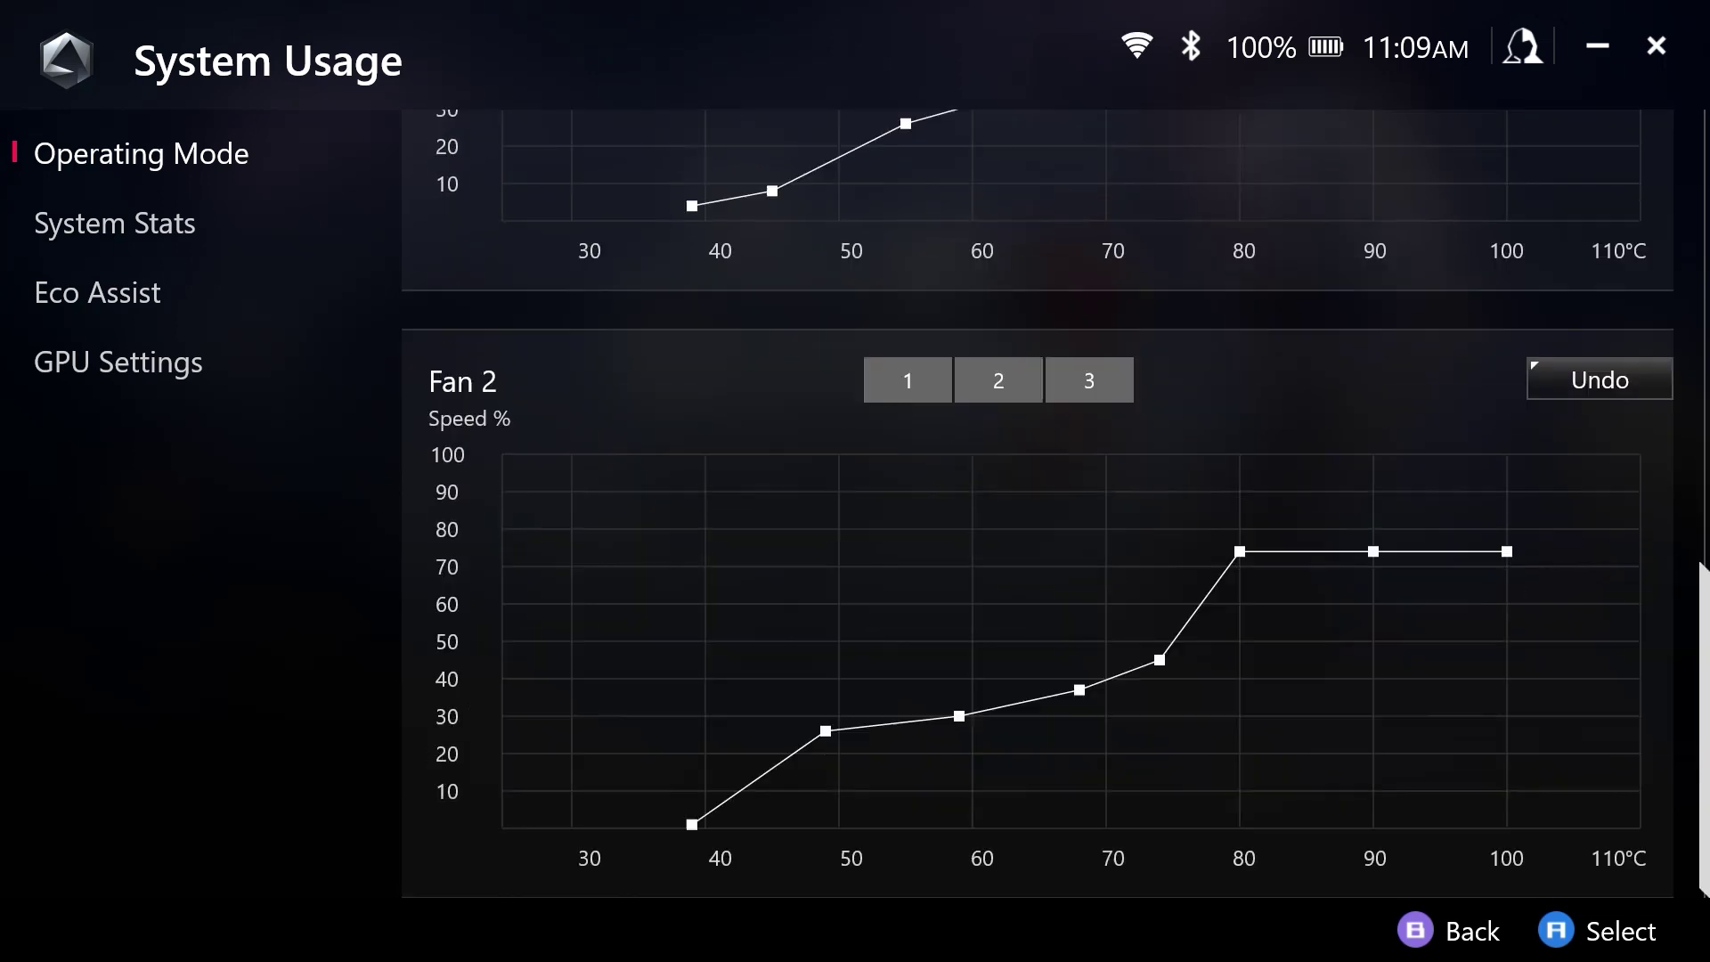
pyautogui.moveTo(1159, 660); pyautogui.dragTo(1106, 633)
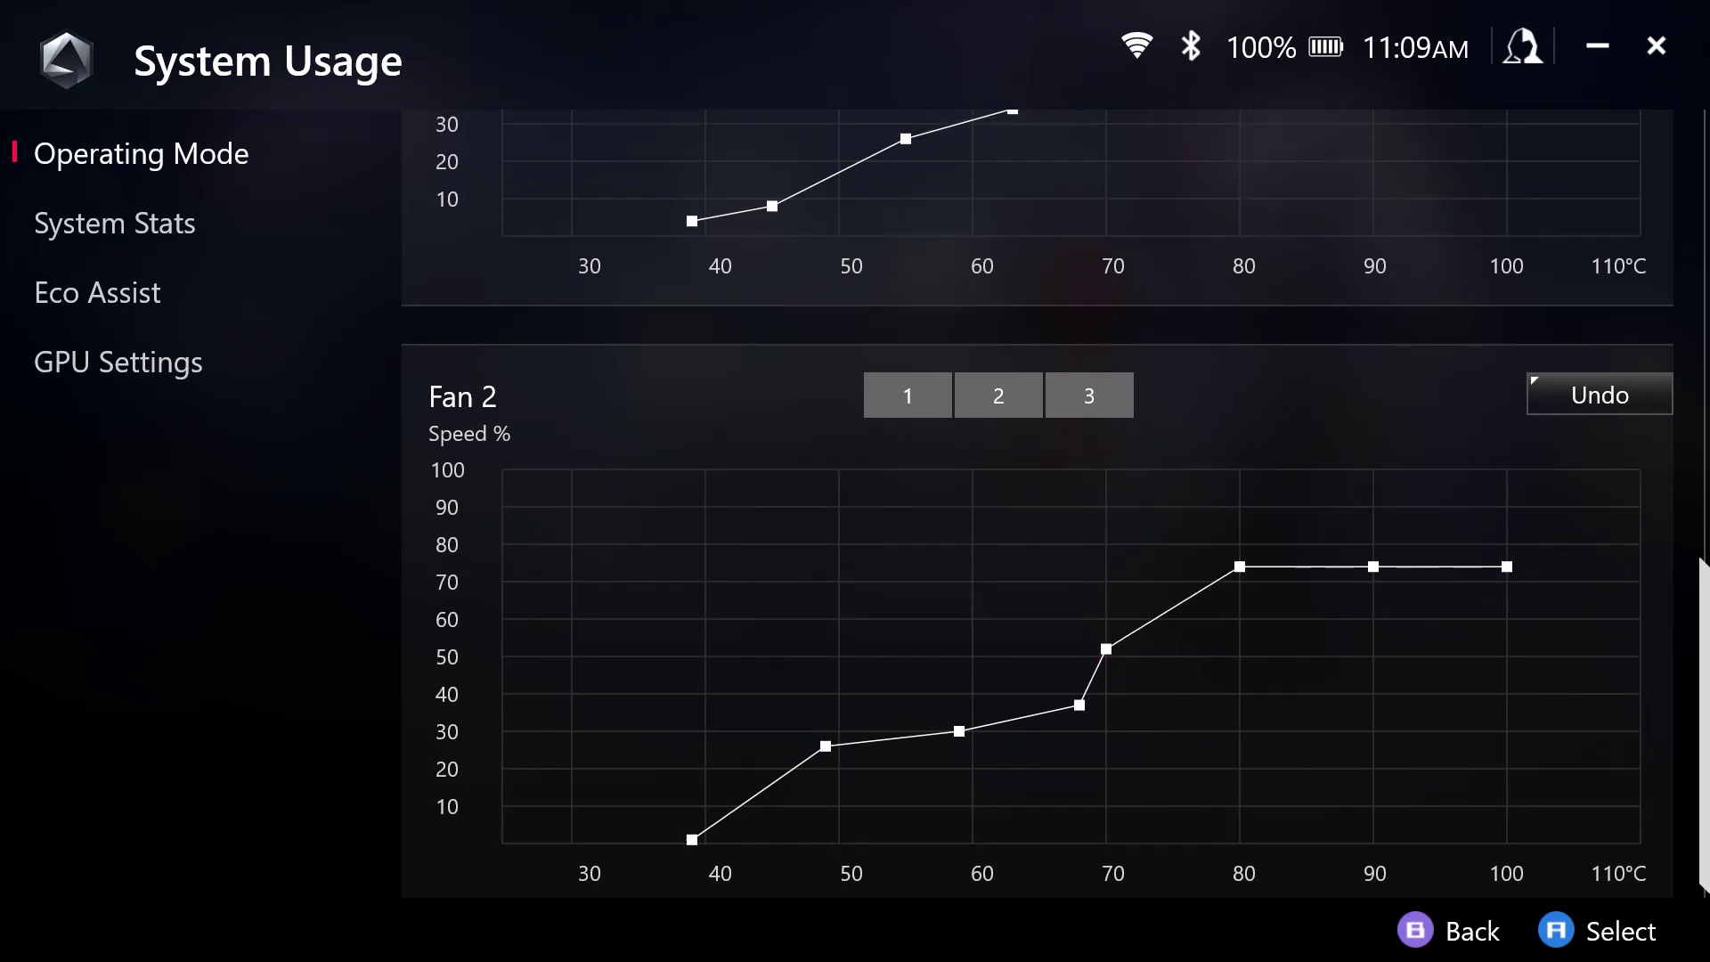
# Move the Fan 2 curve's 68 °C point to a lower temperature and higher speed, using the Fan 1 curve as reference.
pyautogui.scroll(8, 1038, 504)
pyautogui.scroll(-8, 1037, 503)
pyautogui.moveTo(1079, 689); pyautogui.dragTo(1026, 660)
# Review the 9w profile's CPU power limits and its Fan 1 and Fan 2 curves.
pyautogui.scroll(4, 1037, 503)
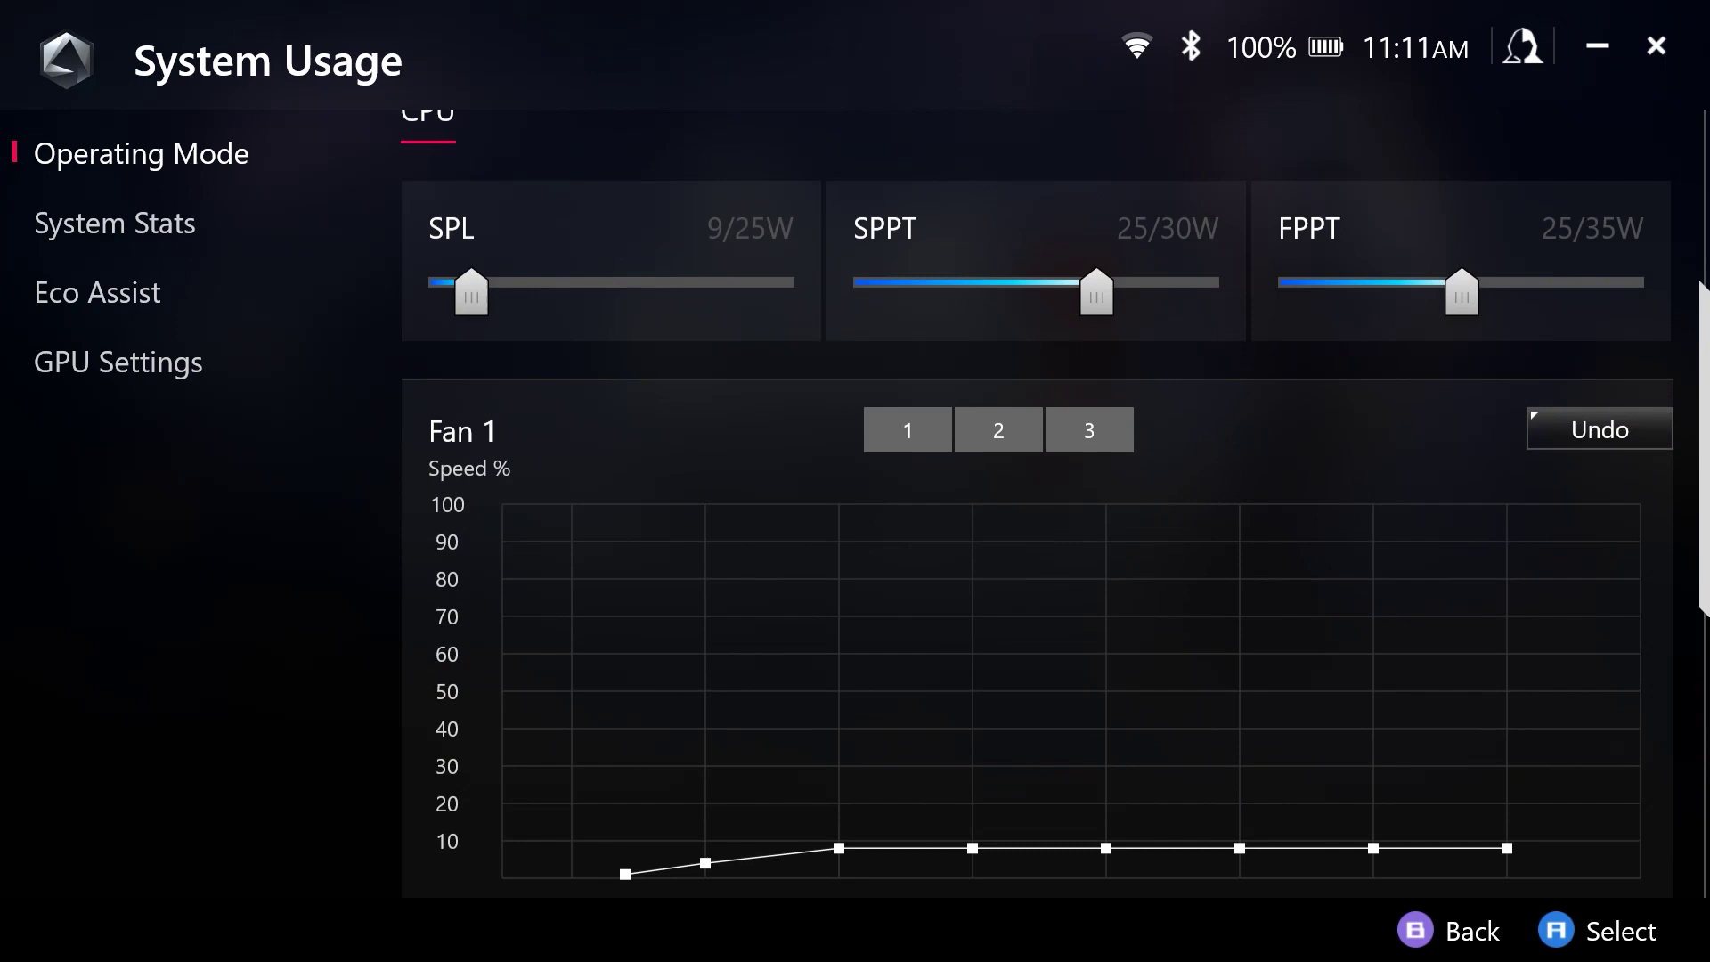
pyautogui.scroll(4, 1037, 503)
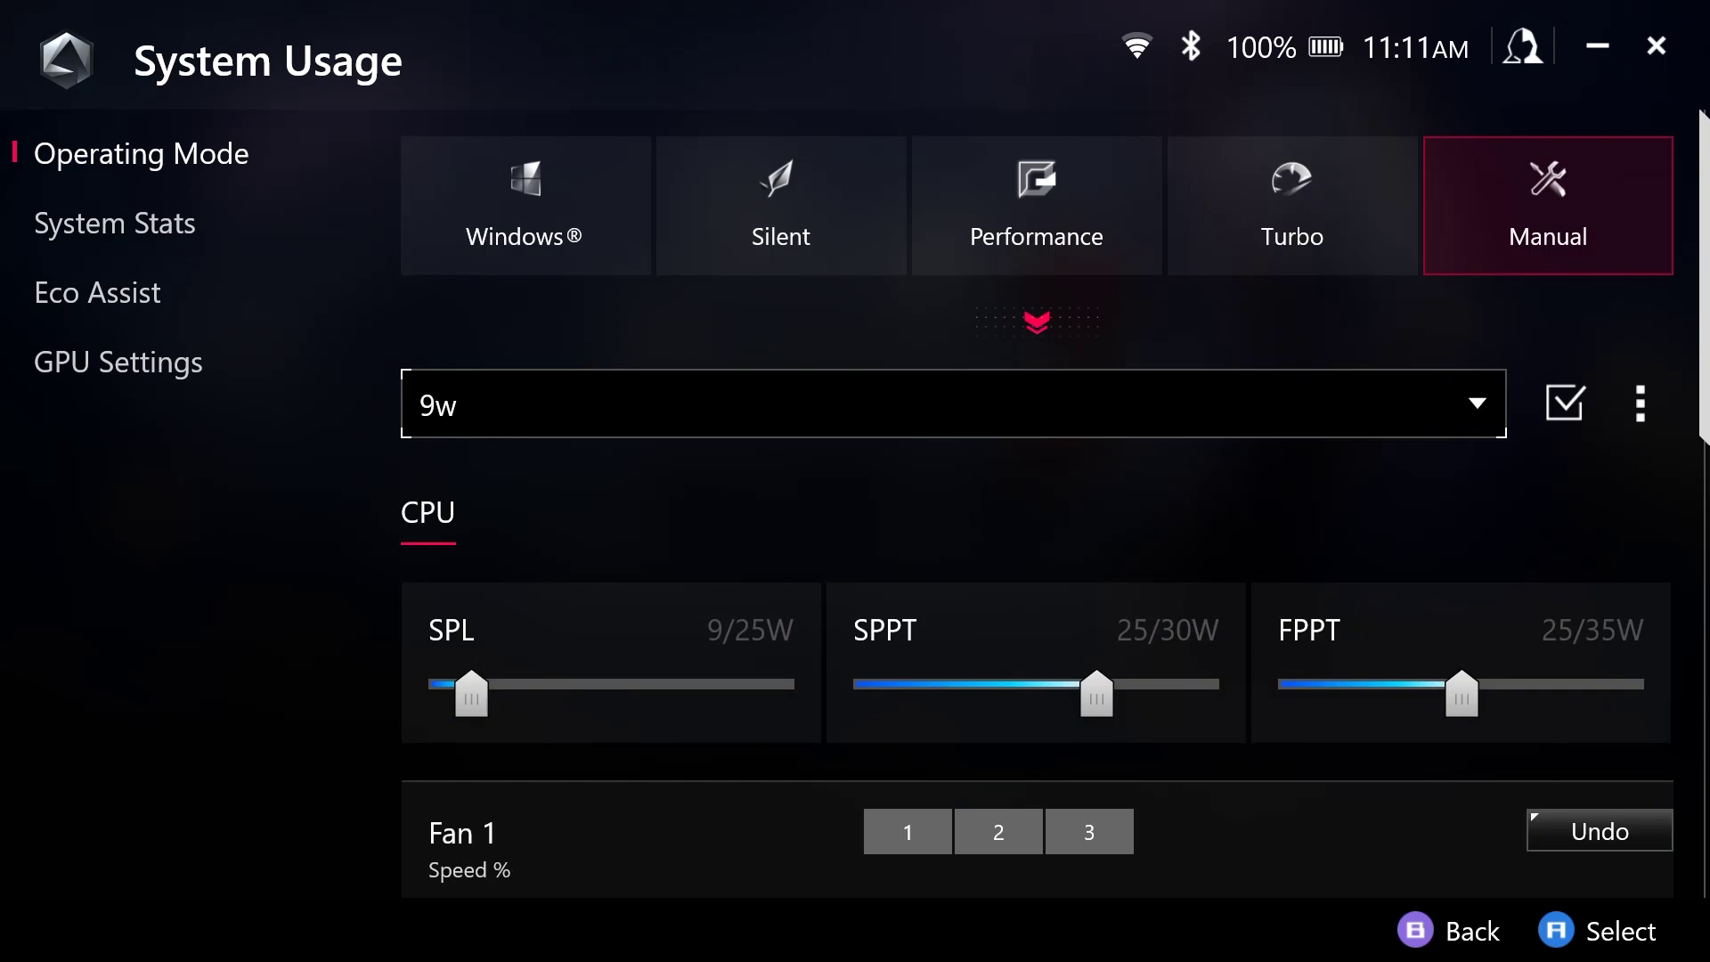
pyautogui.scroll(-5, 1038, 503)
pyautogui.scroll(-6, 1038, 503)
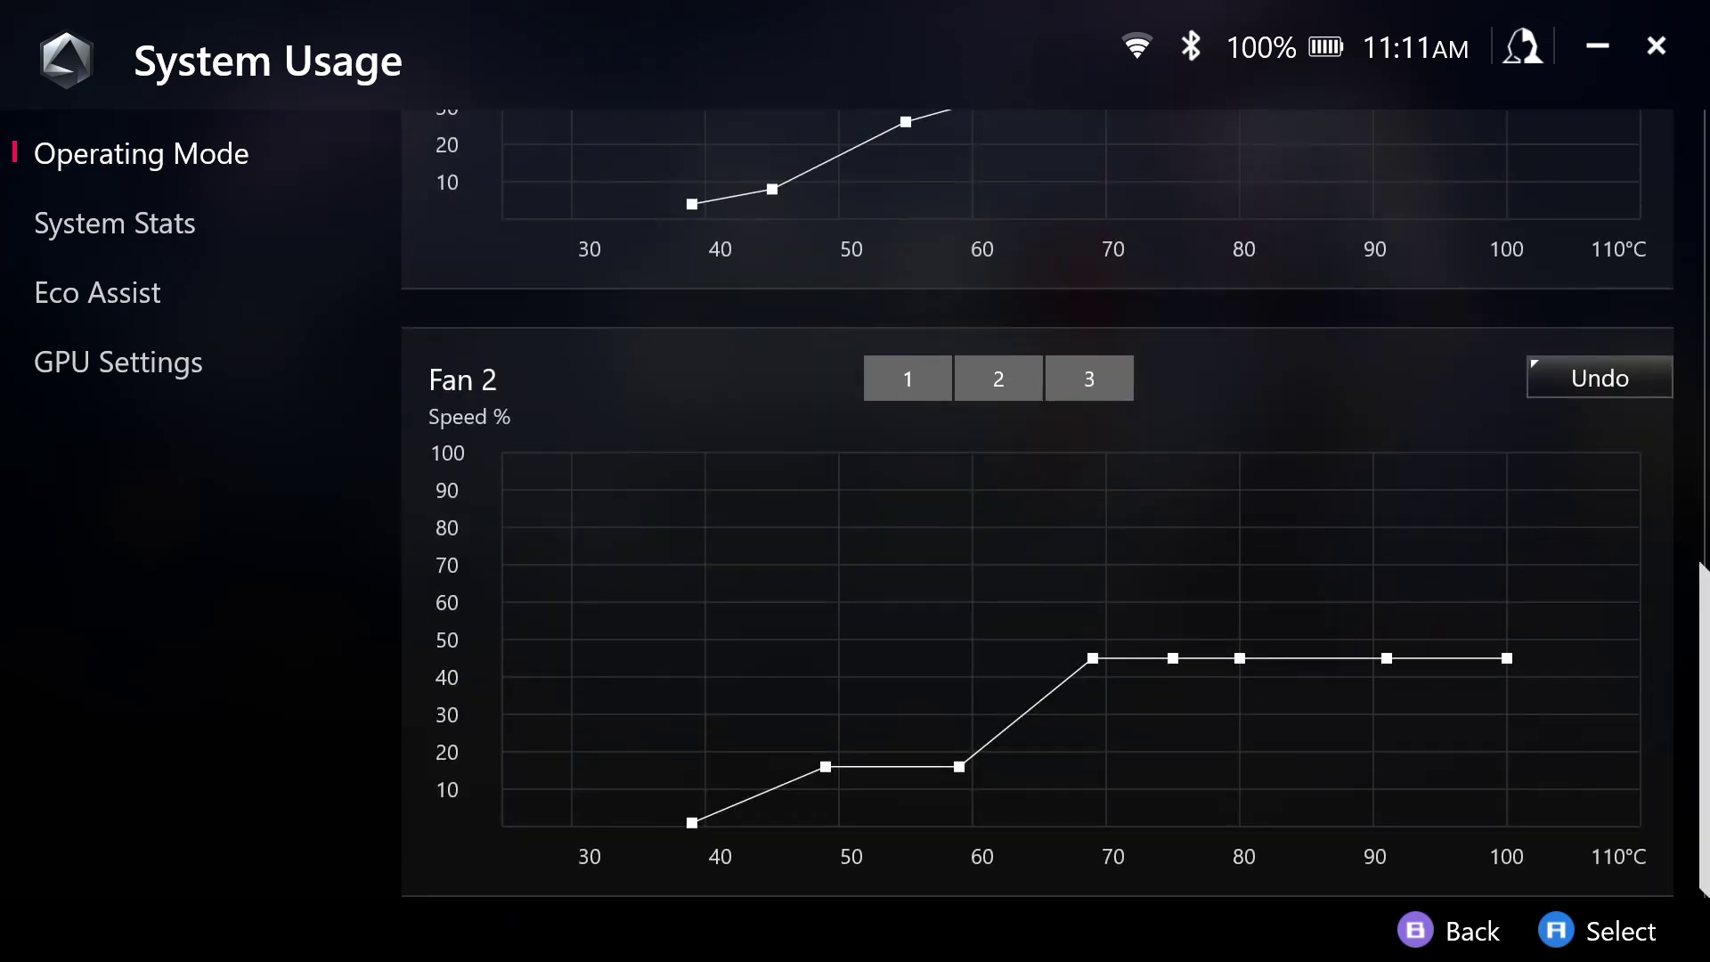
pyautogui.scroll(10, 1037, 503)
# Apply the 9w manual profile and accept responsibility for the overclocking risks.
pyautogui.click(952, 404)
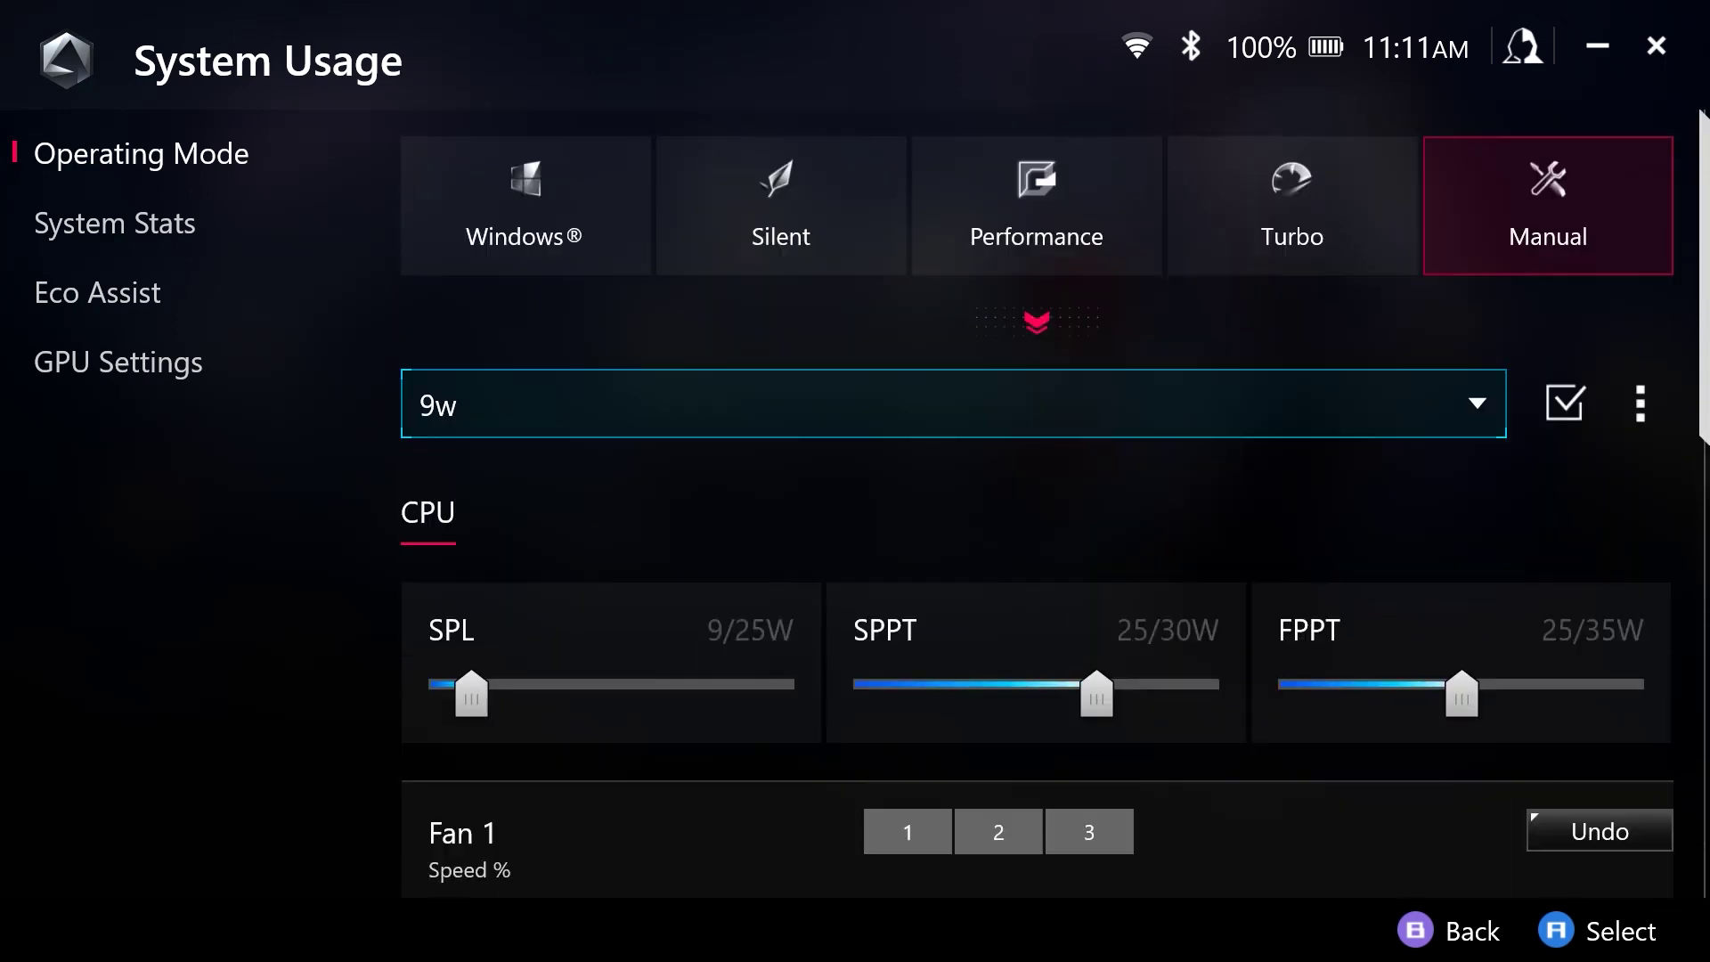
pyautogui.press('Return')
pyautogui.press('Right')
pyautogui.press('Return')
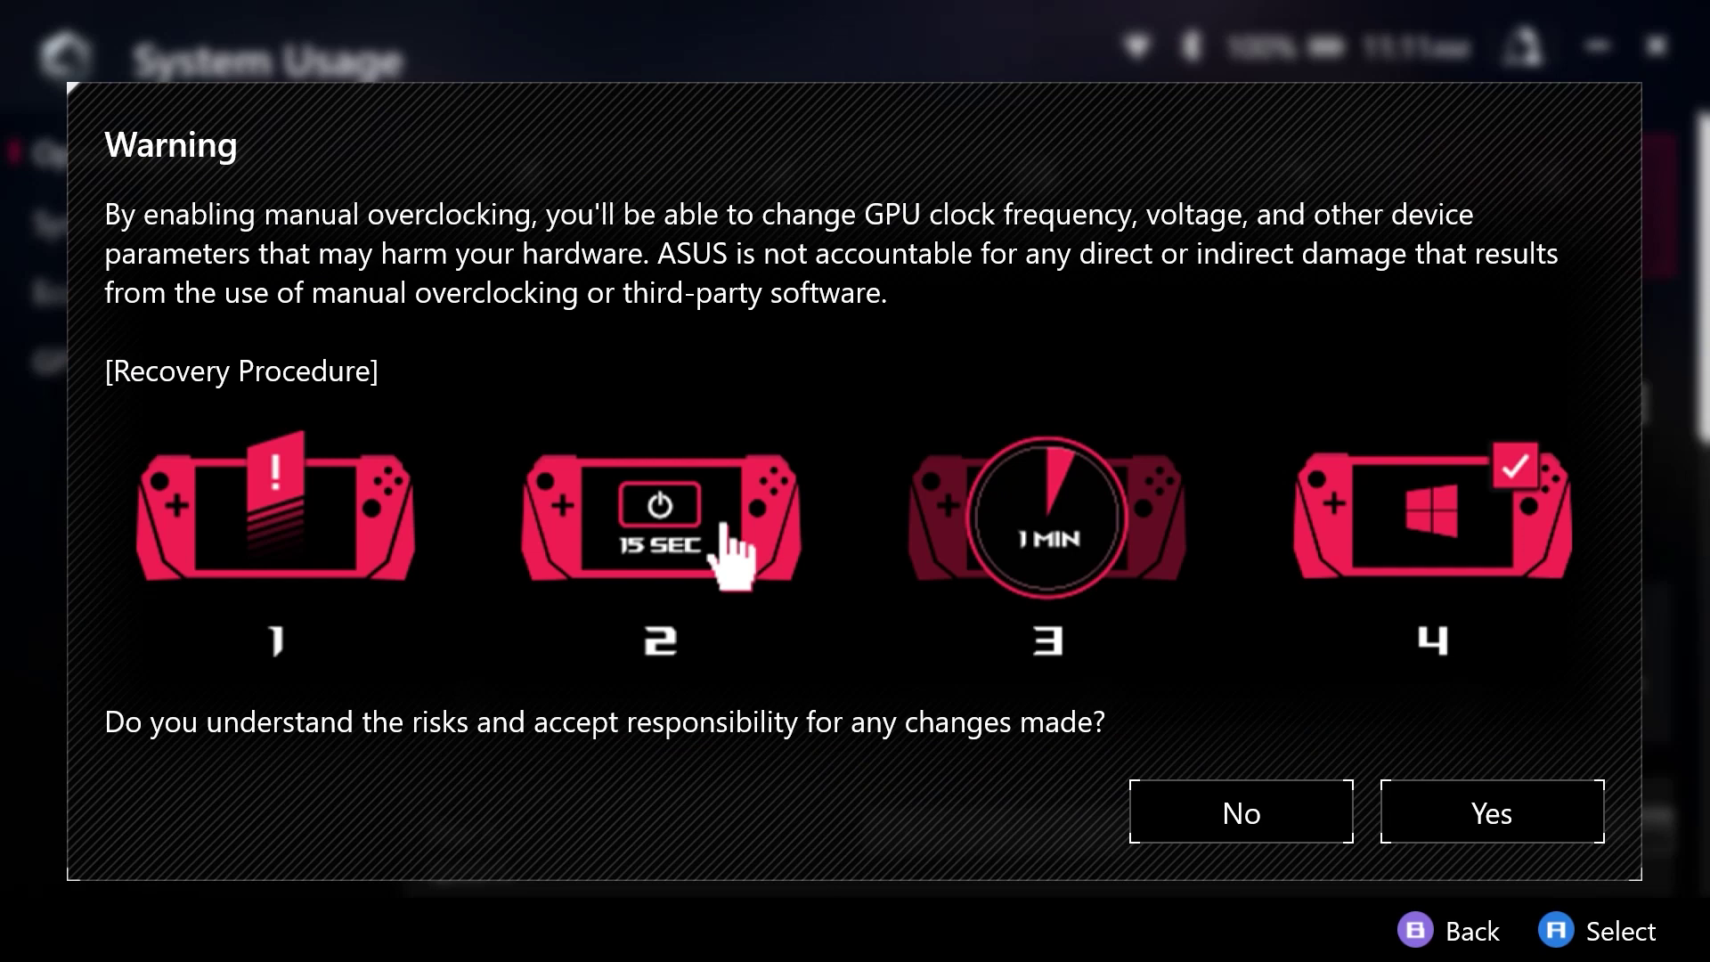
pyautogui.press('Right')
pyautogui.press('Left')
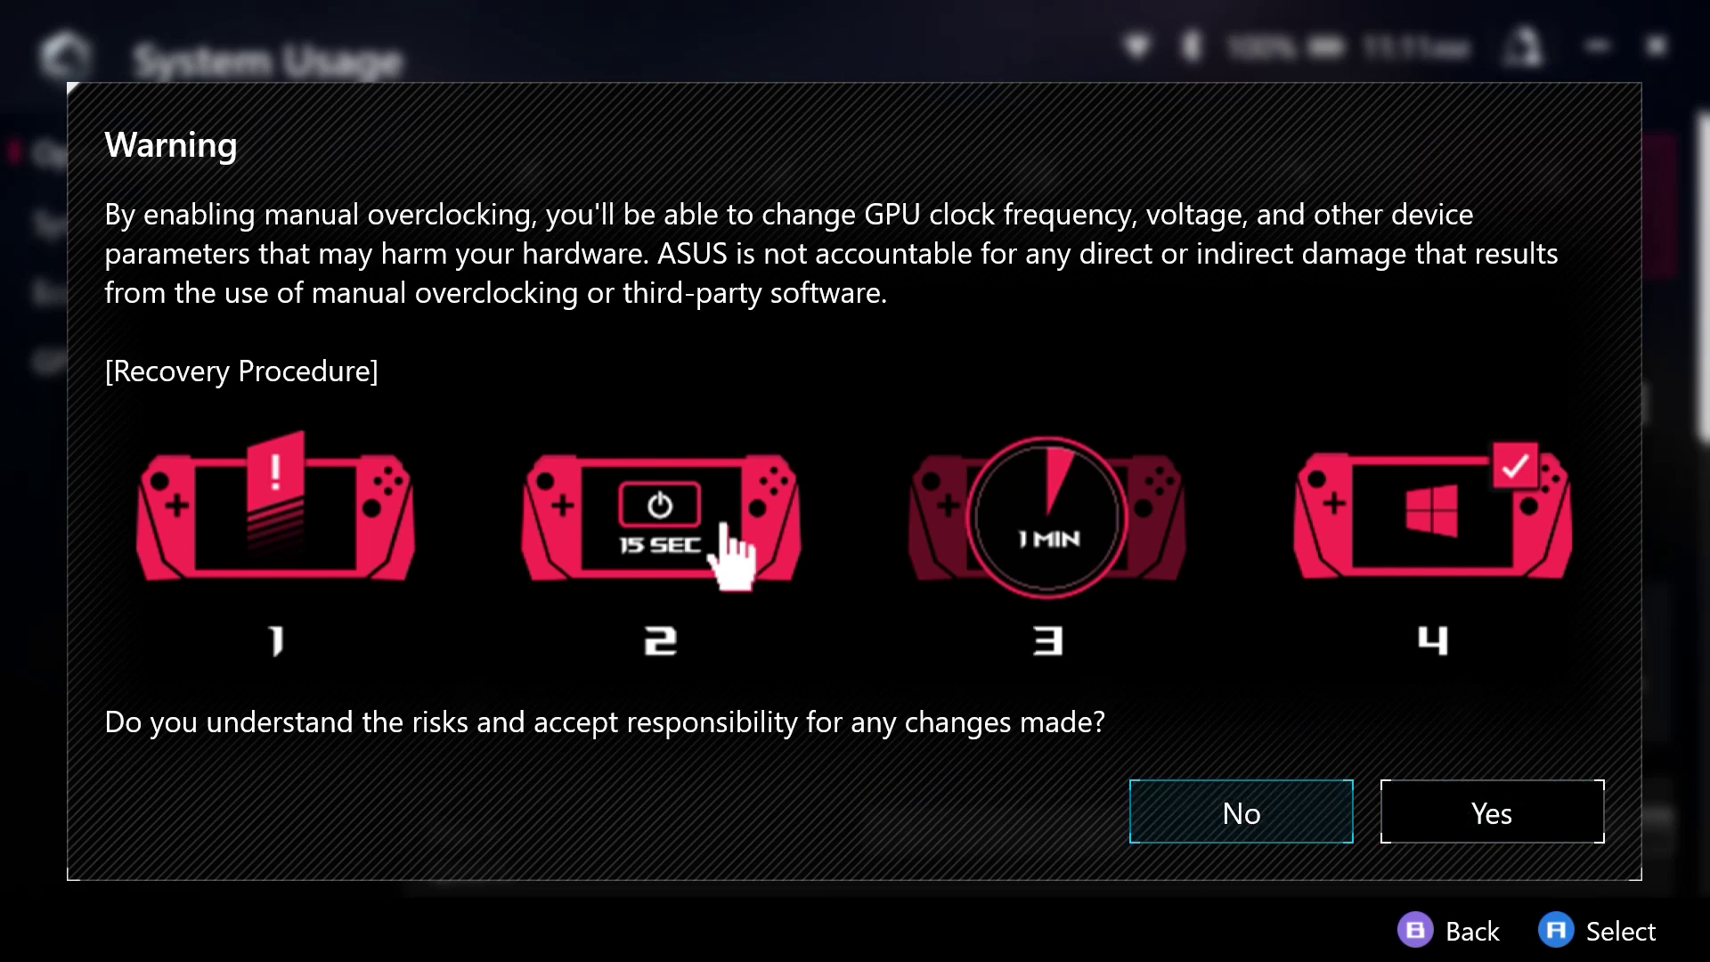
pyautogui.press('Right')
pyautogui.press('Return')
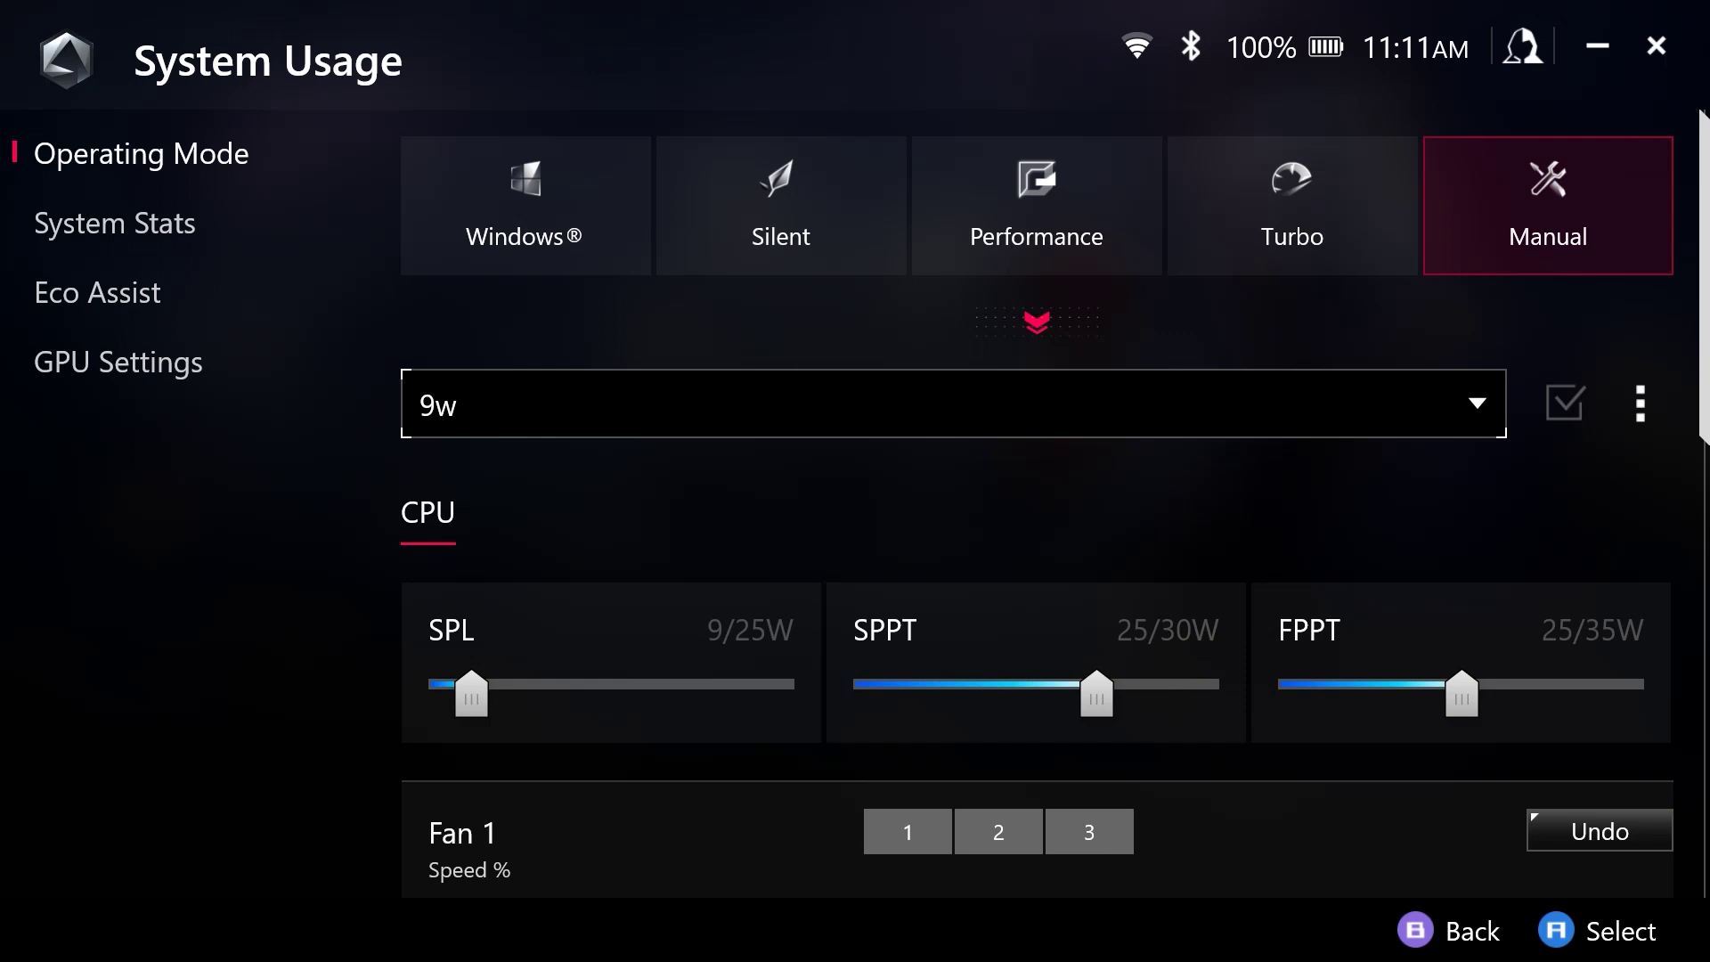
pyautogui.click(1639, 403)
pyautogui.press('Return')
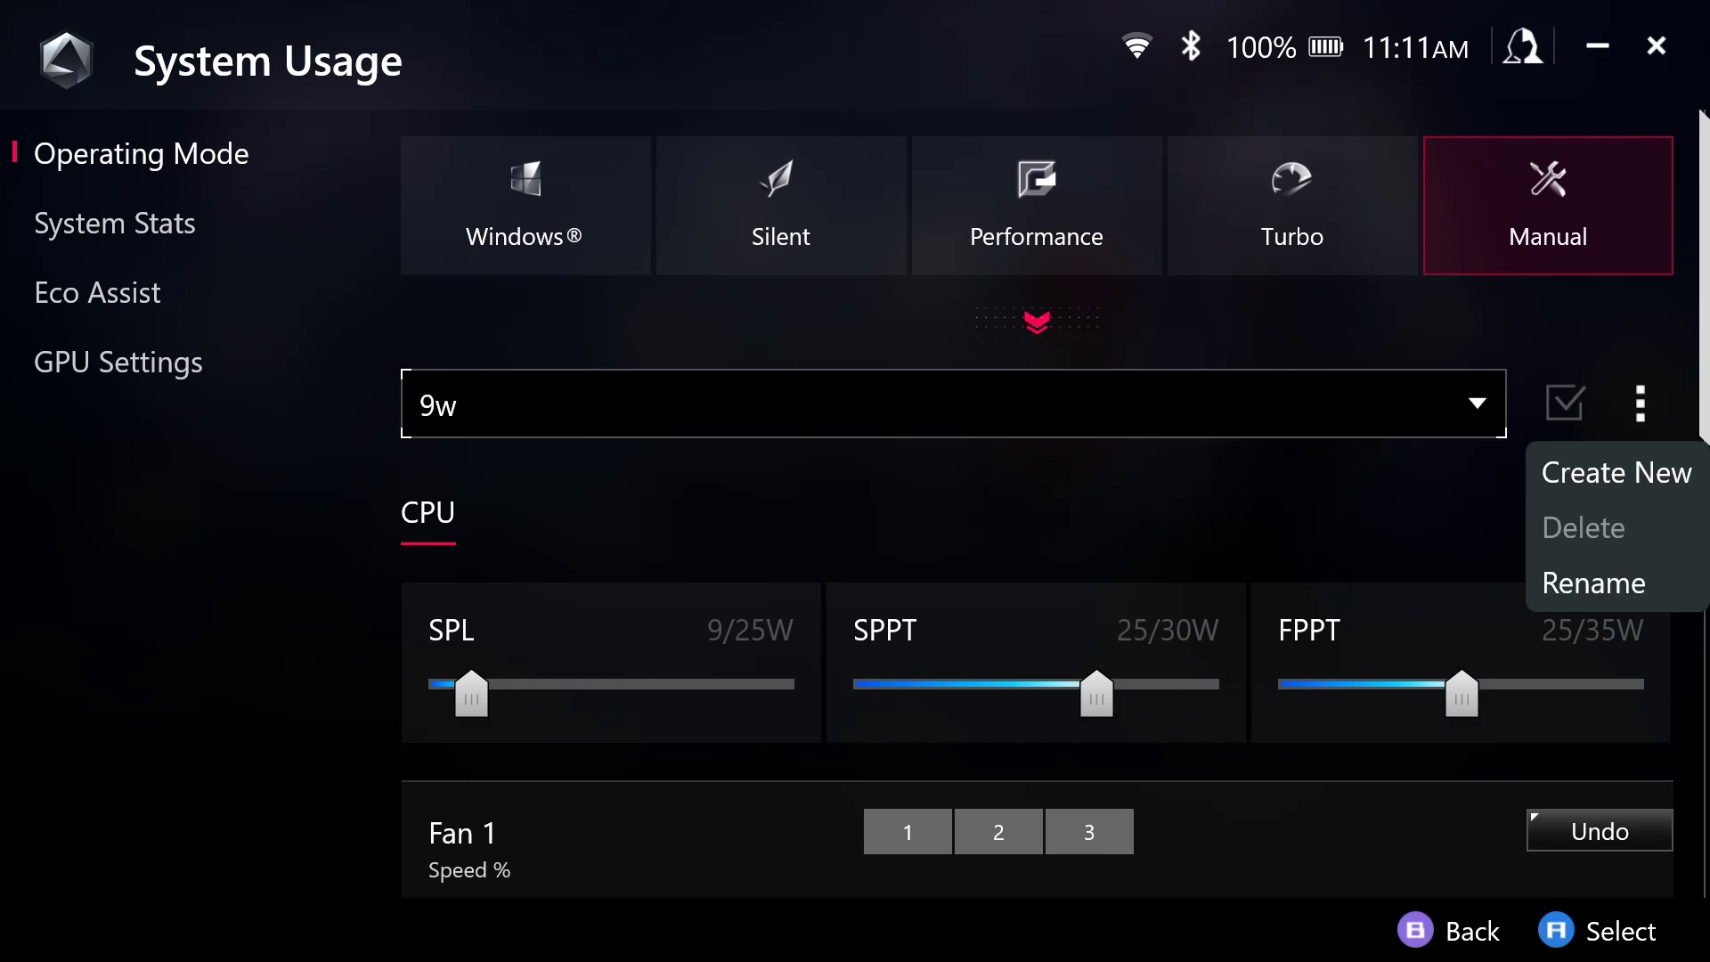
pyautogui.press('Down')
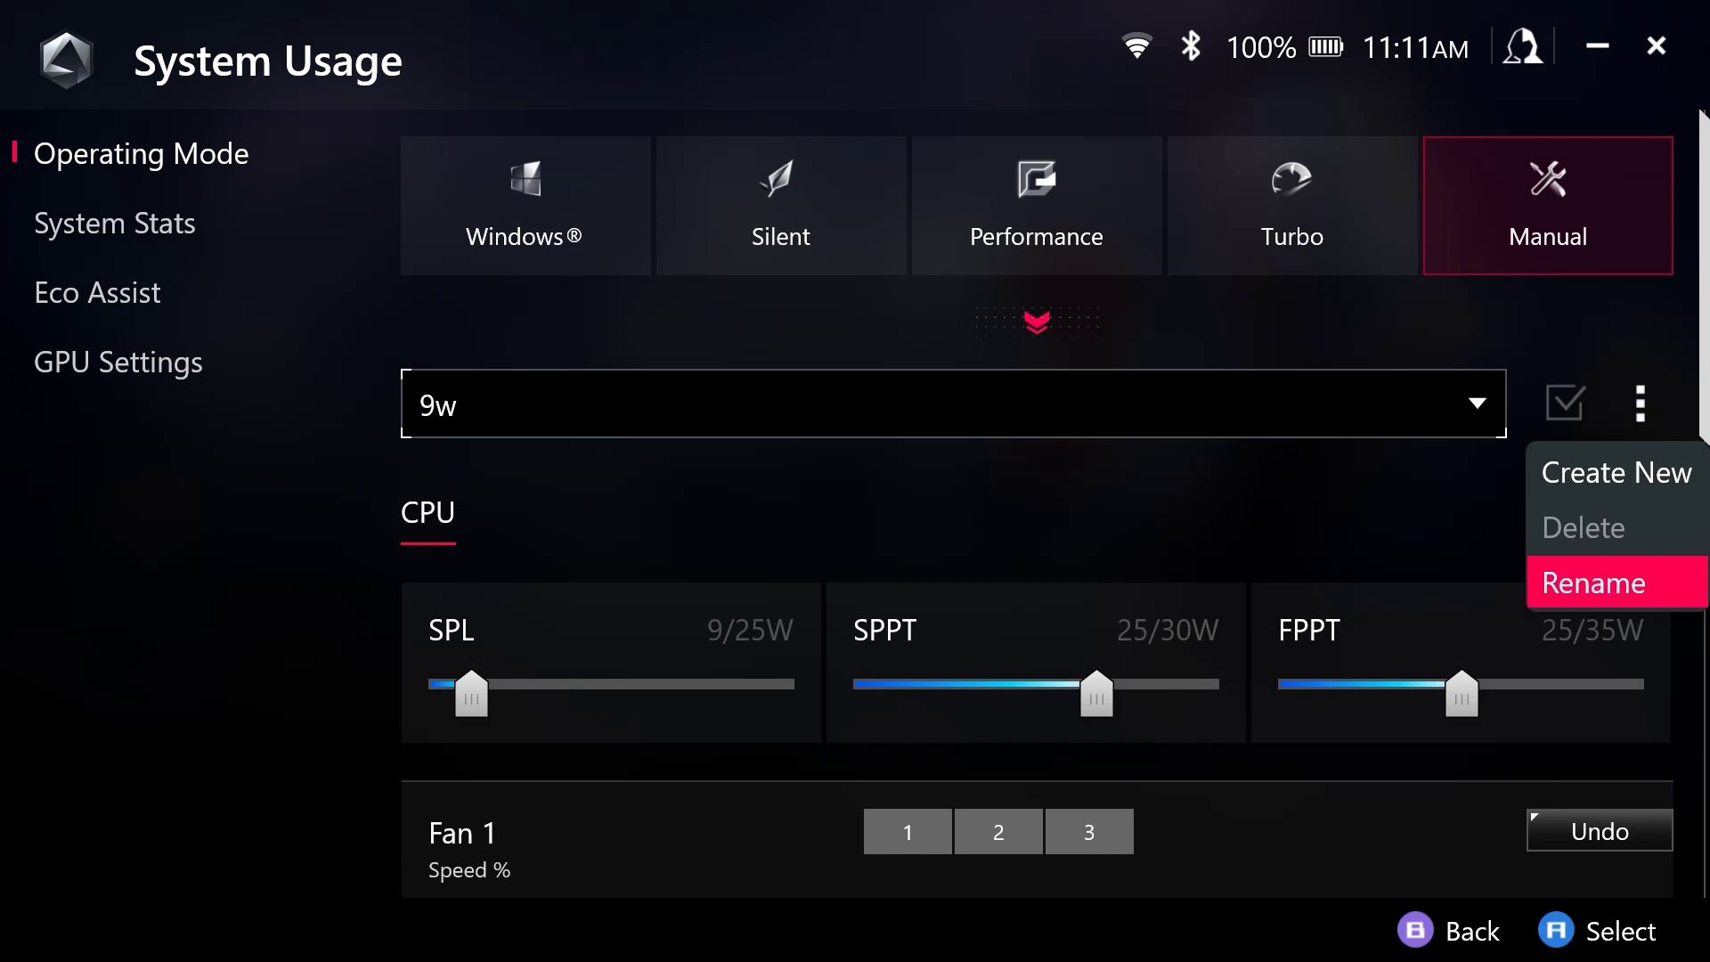
pyautogui.press('Return')
pyautogui.press('Down')
pyautogui.press('Right')
pyautogui.press('Left')
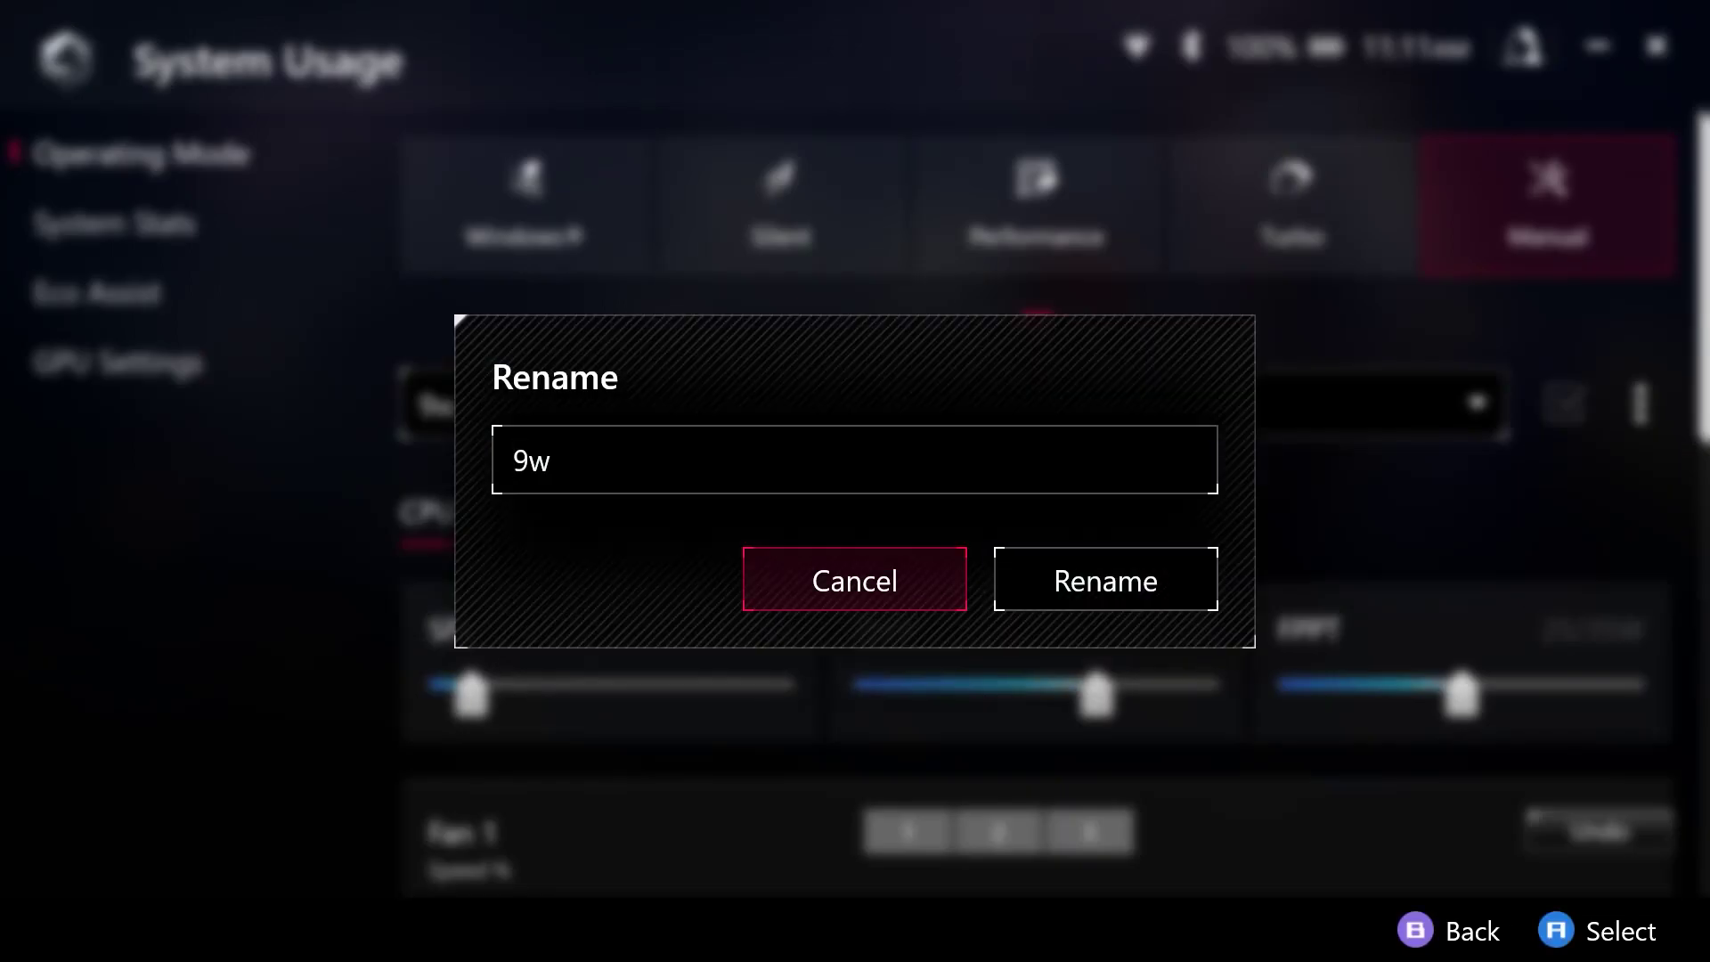
pyautogui.press('Return')
# Create a new manual mode profile.
pyautogui.press('Return')
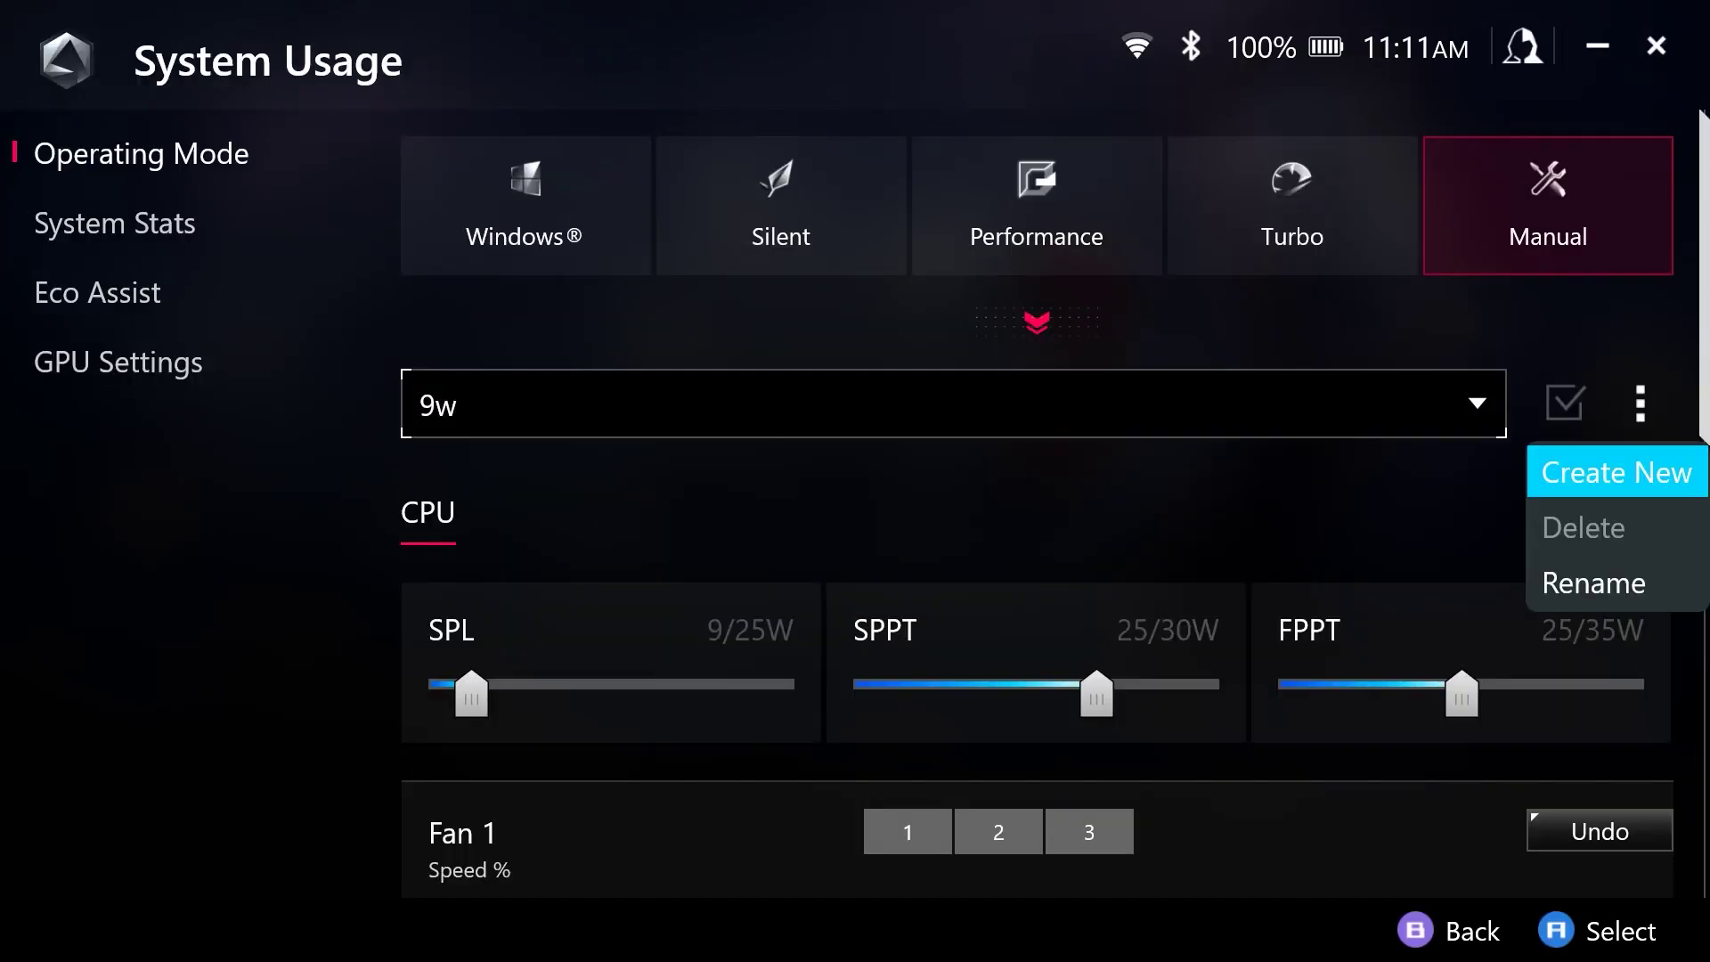
pyautogui.press('Return')
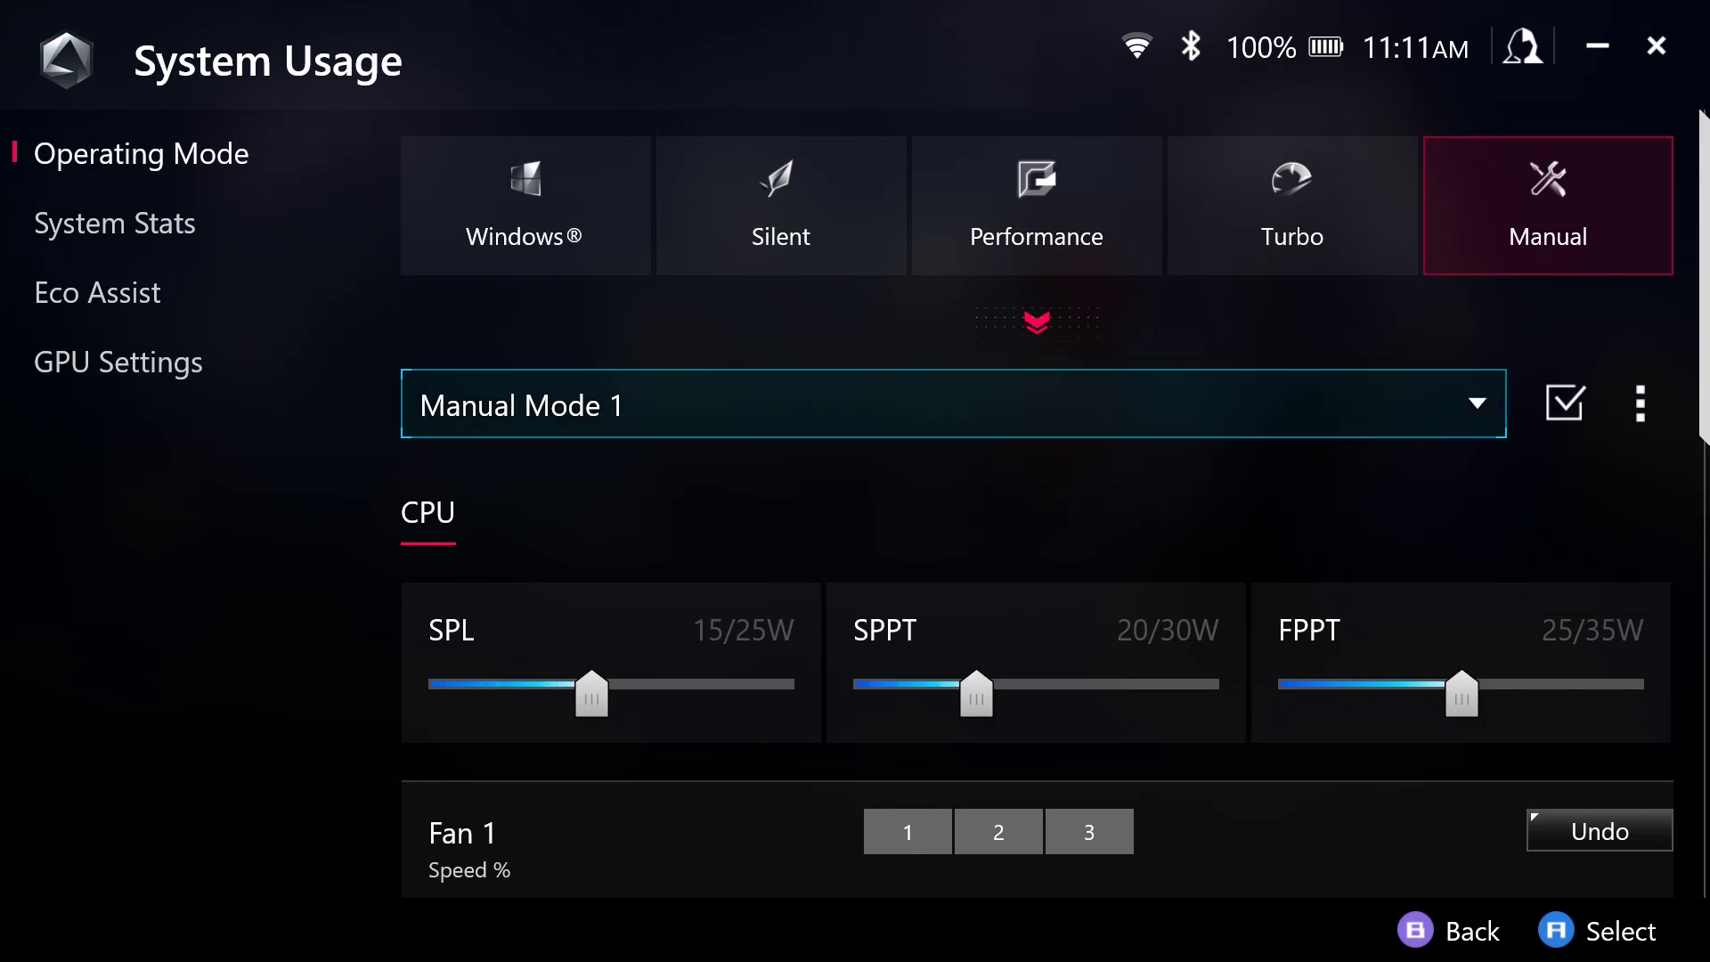
pyautogui.press('Down')
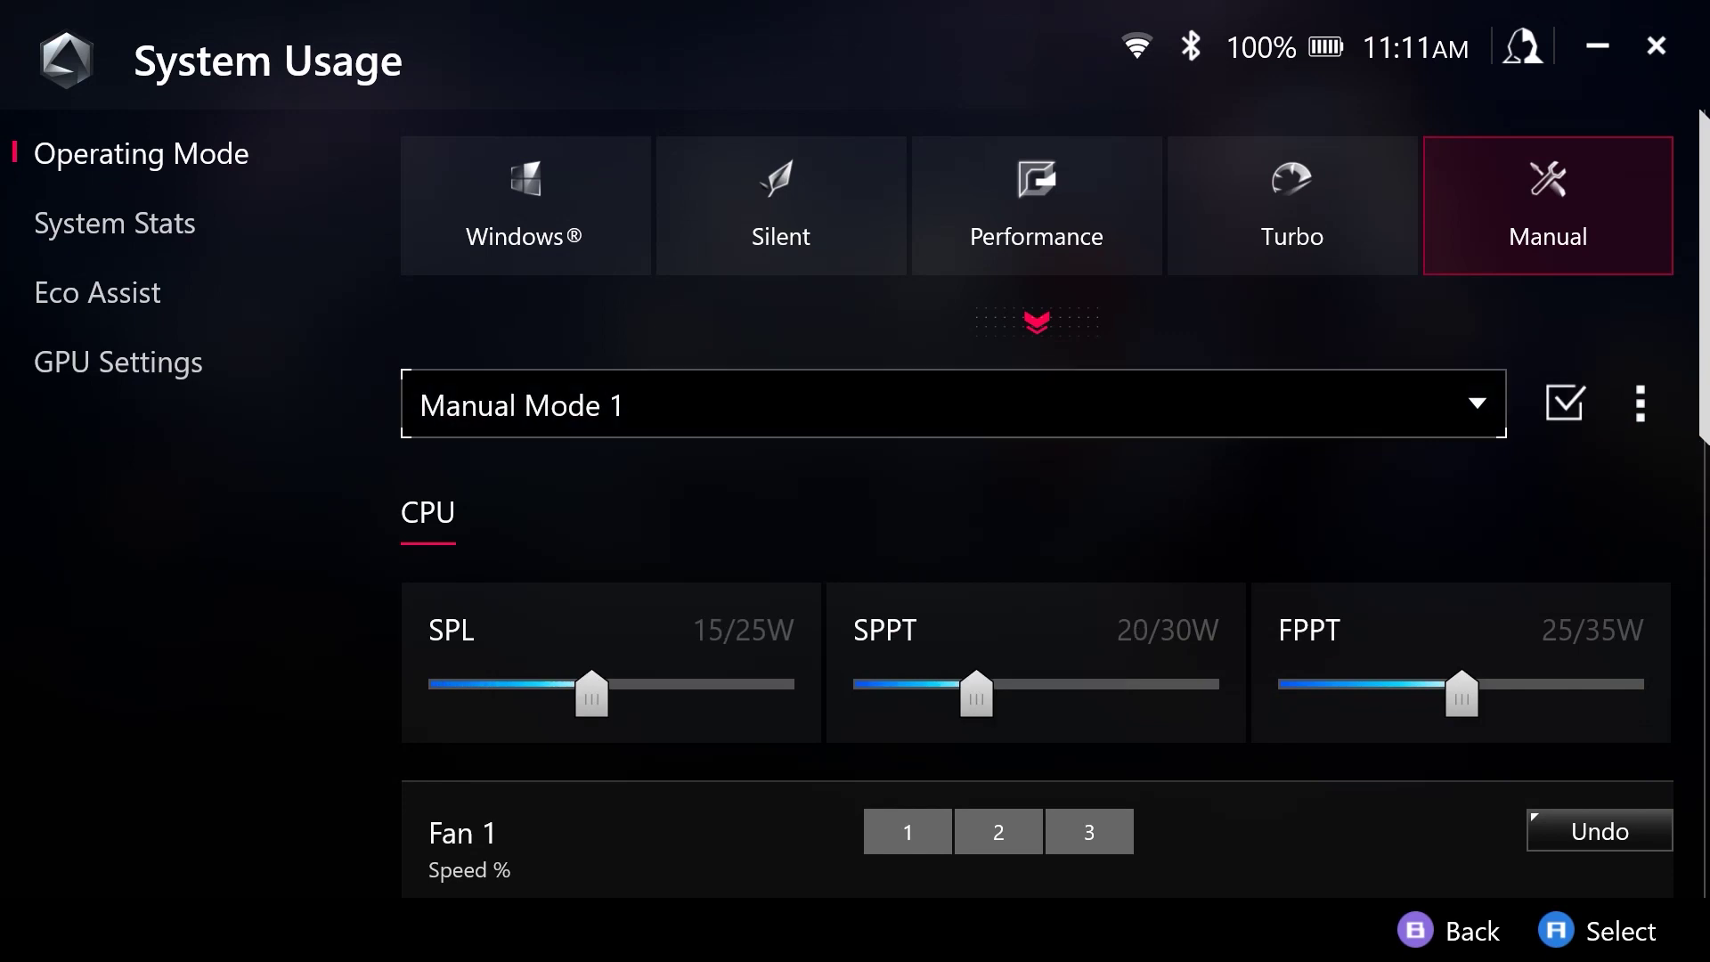
pyautogui.press('Escape')
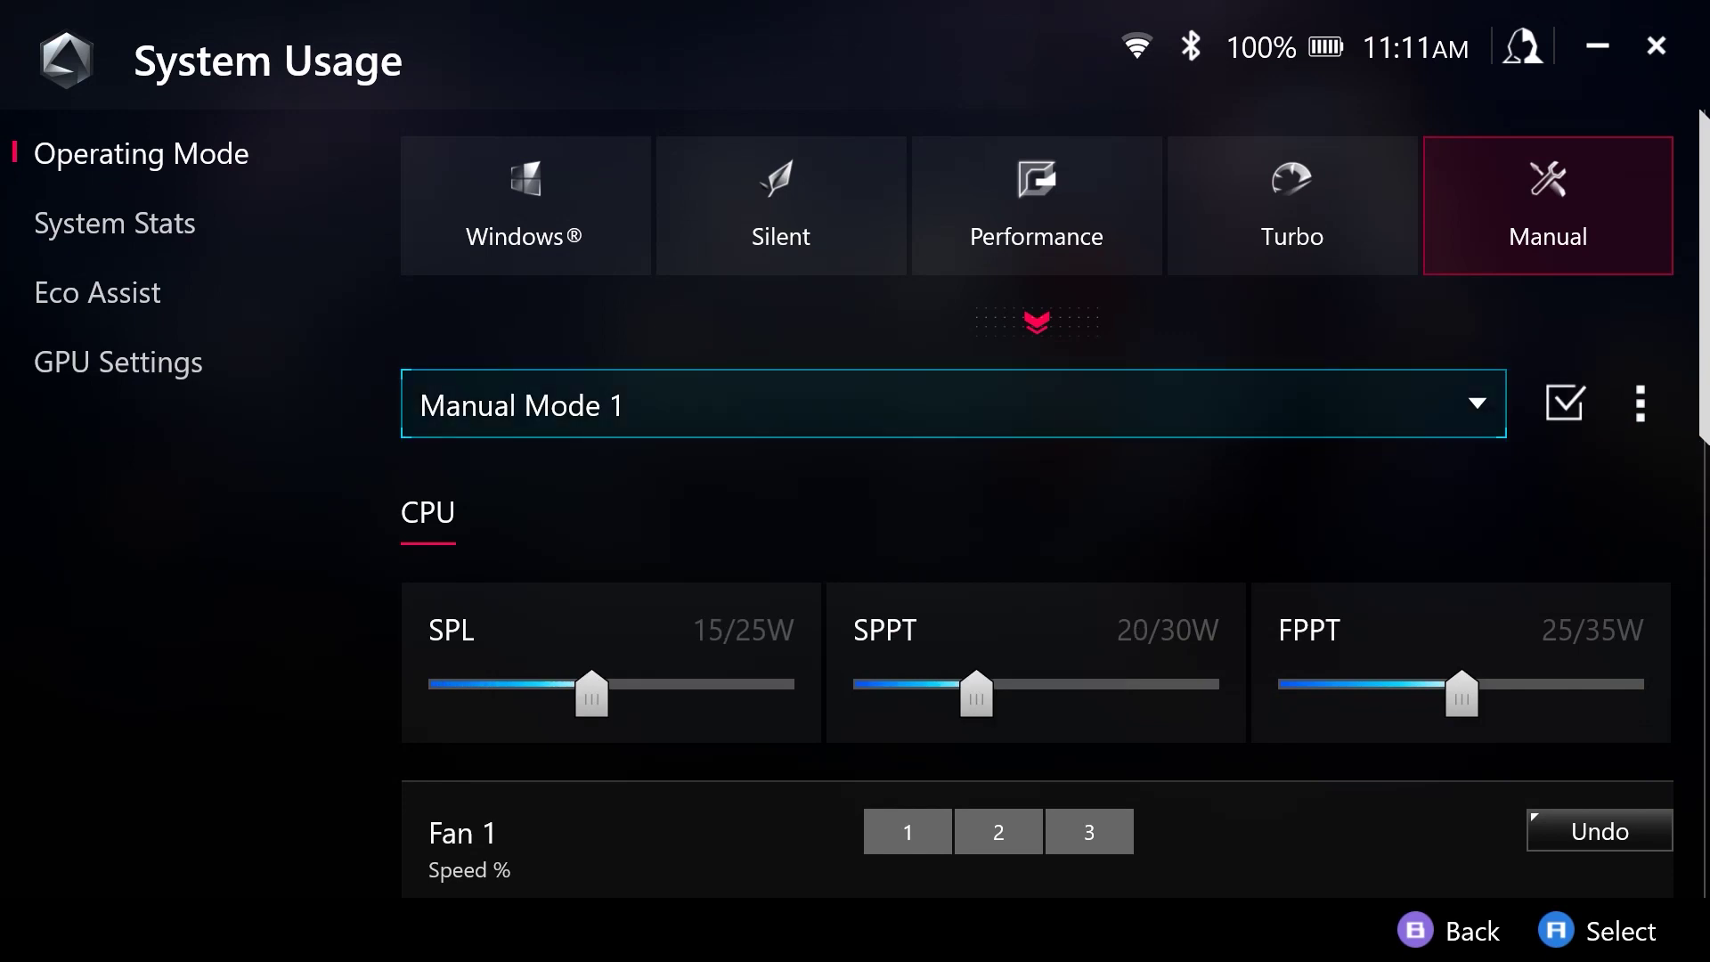
pyautogui.press('Return')
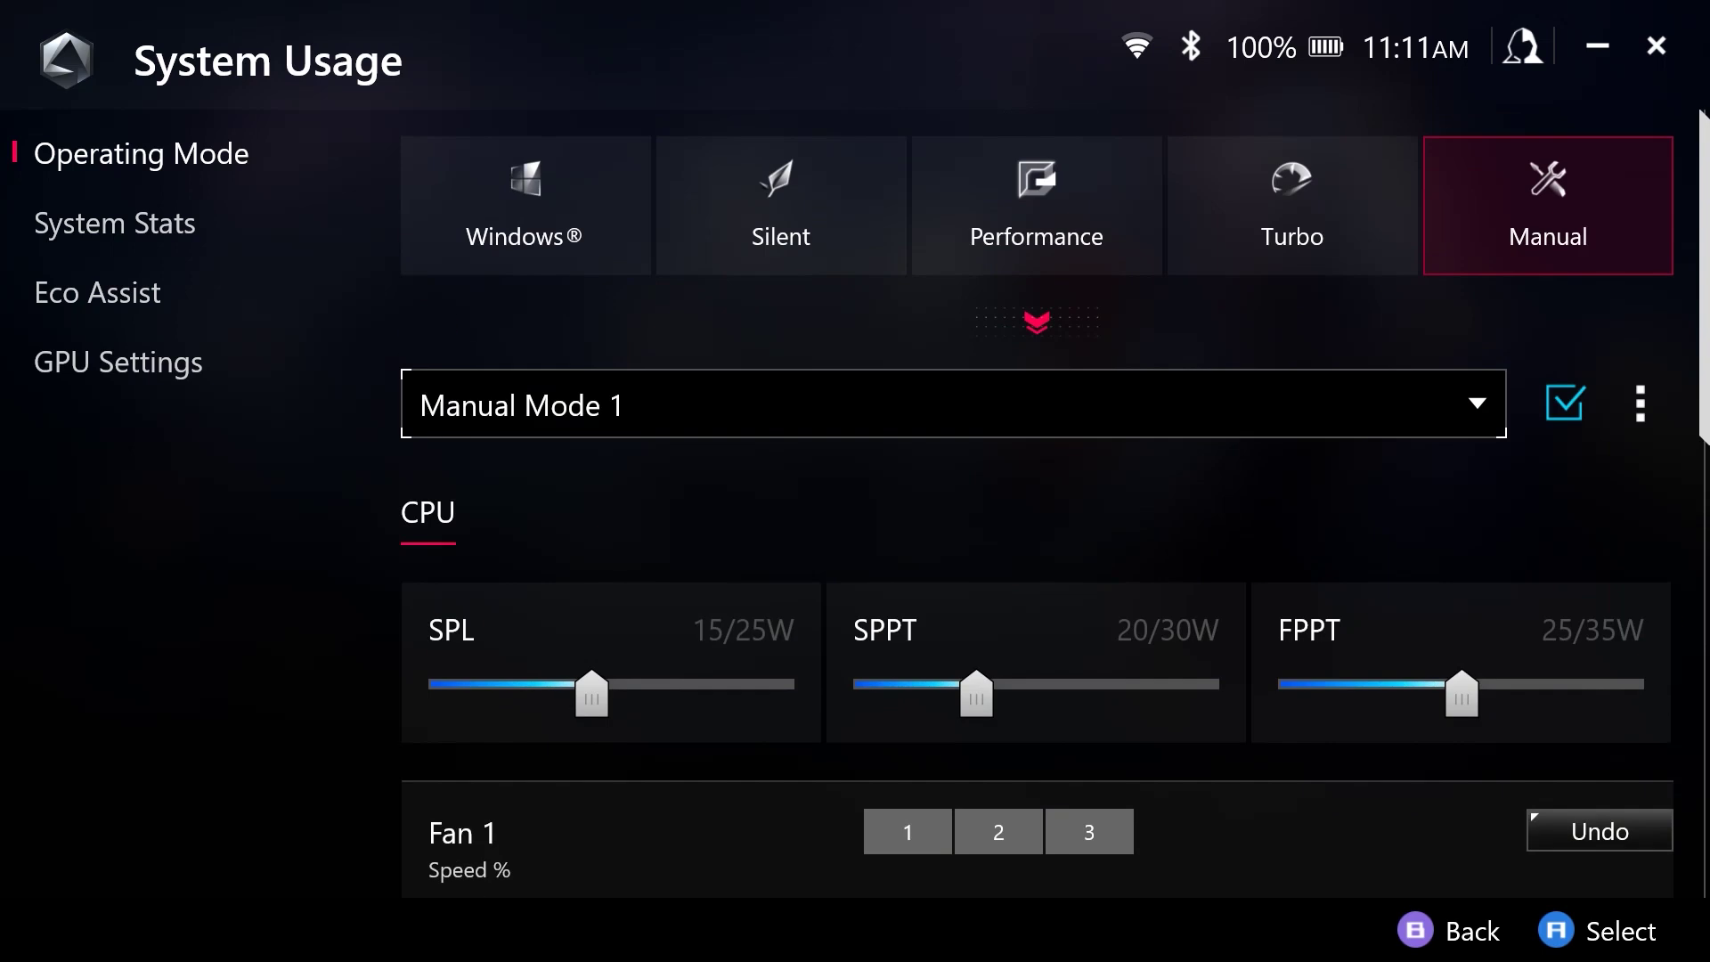
pyautogui.press('Return')
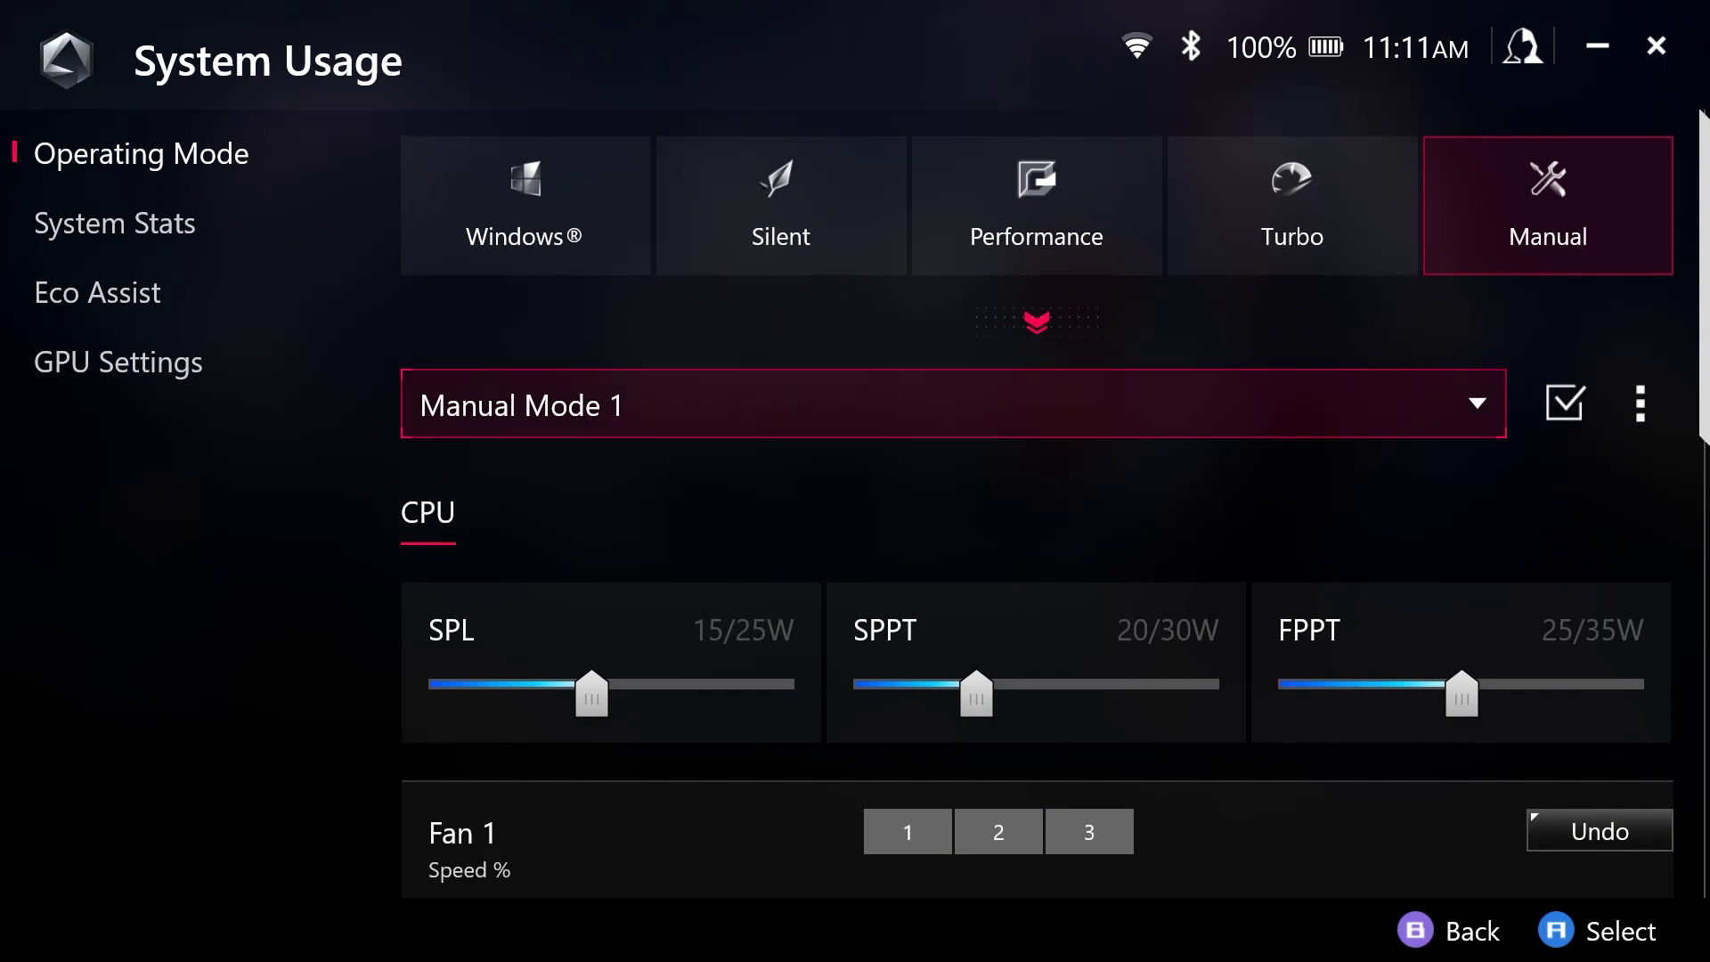
# Switch the manual profile to 9w and look through the list of saved profiles.
pyautogui.press('Return')
pyautogui.press('Up')
pyautogui.press('Return')
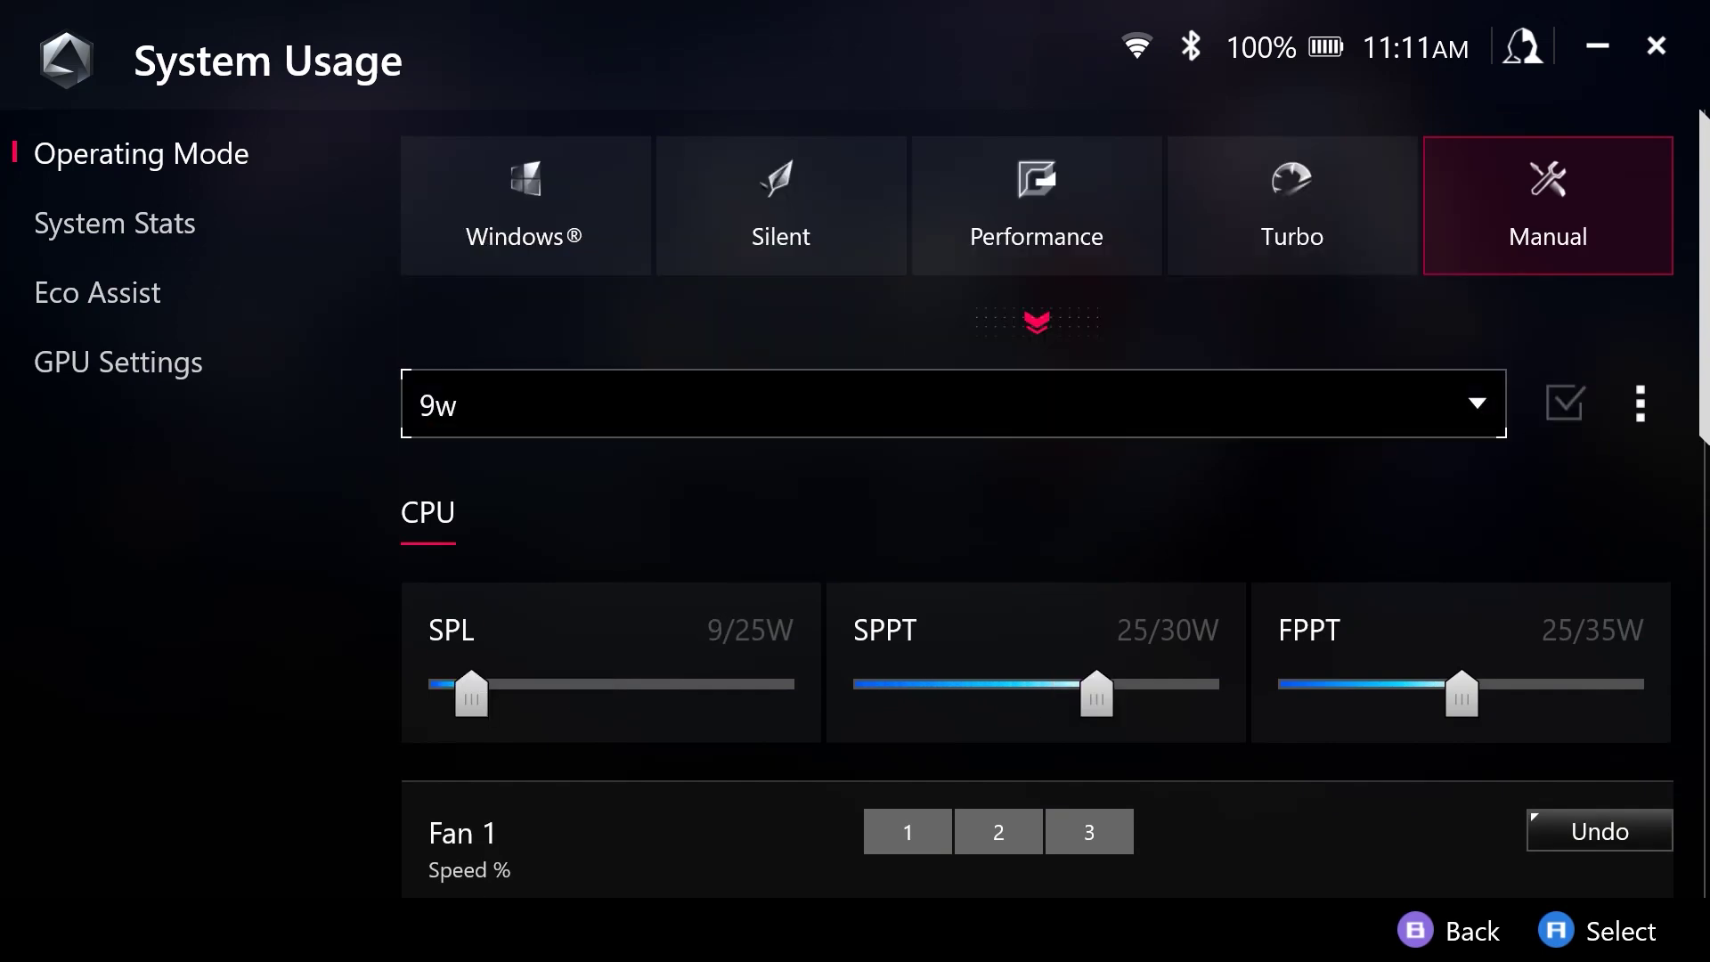
pyautogui.press('Escape')
pyautogui.press('Return')
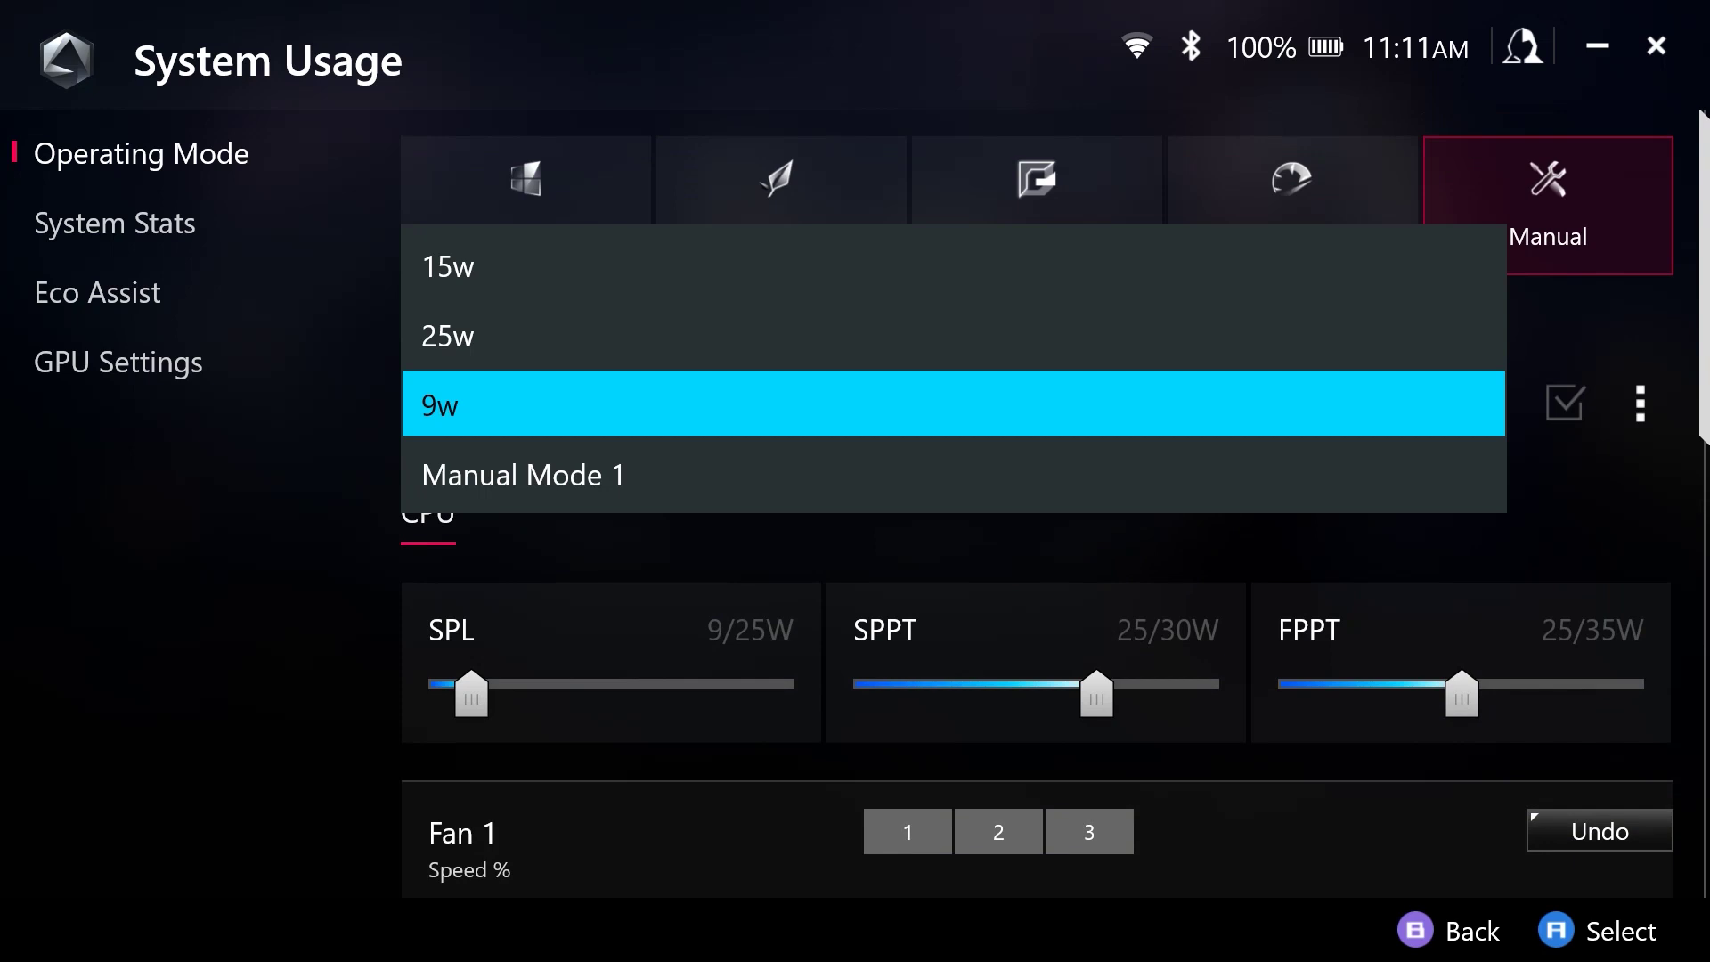
pyautogui.press('Return')
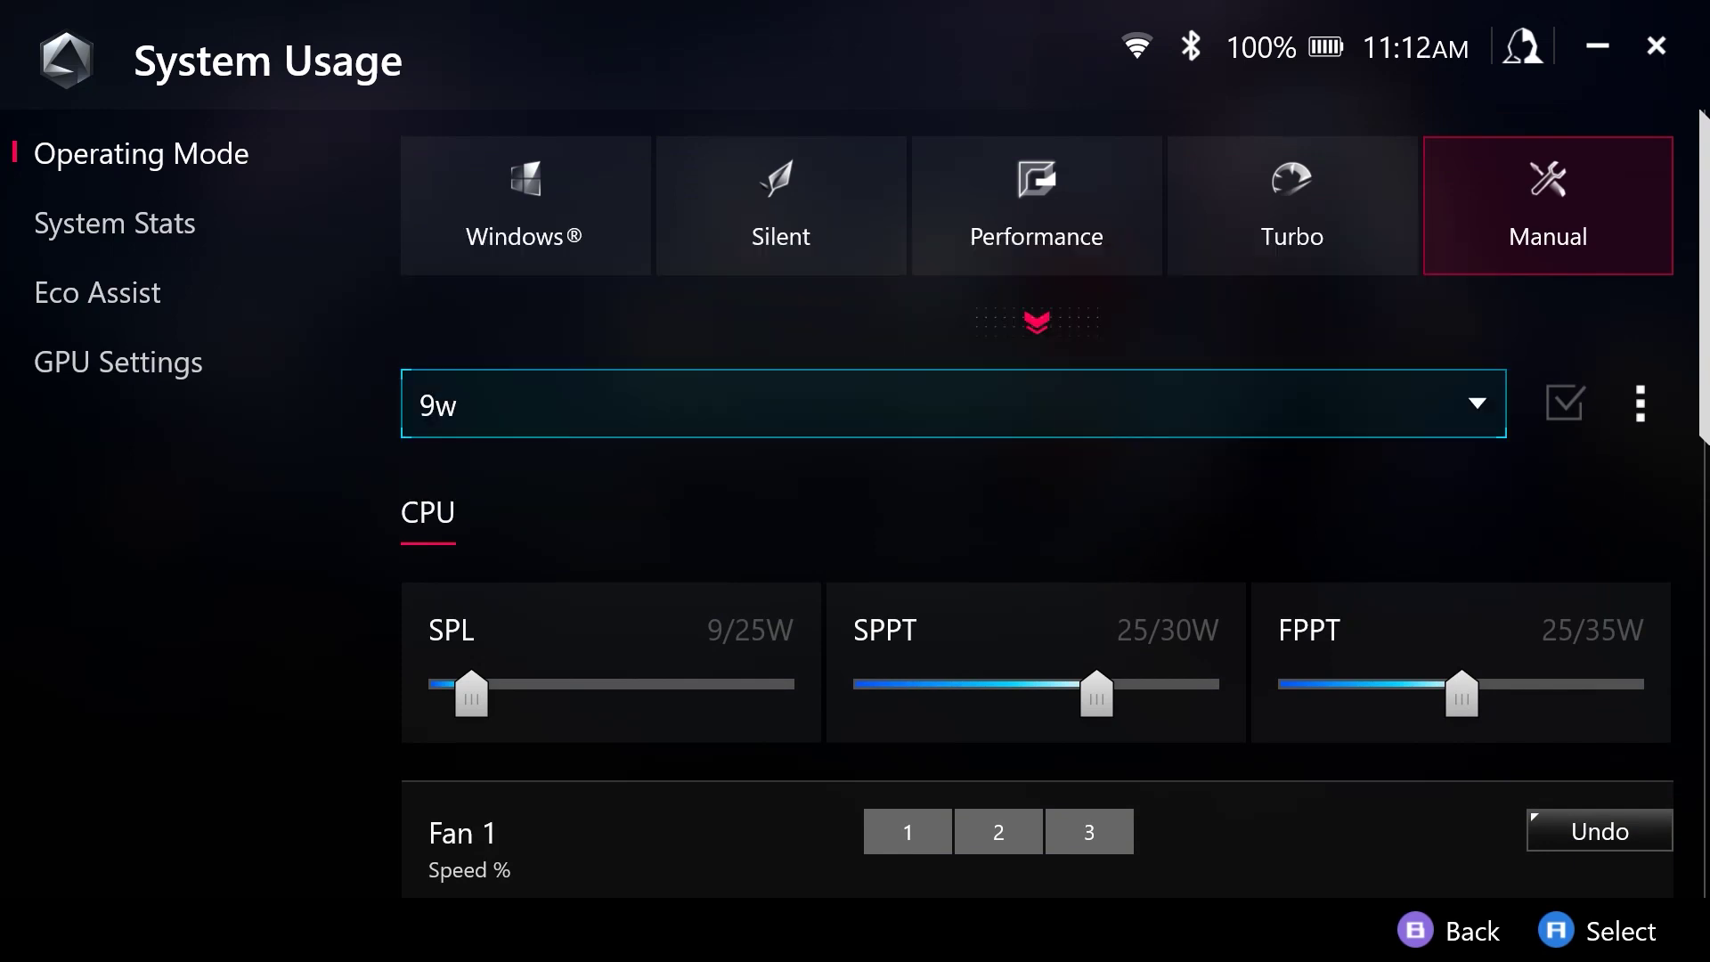
# Select Manual Mode 1, delete it, and stay on the 9w profile.
pyautogui.press('Return')
pyautogui.press('Down')
pyautogui.press('Return')
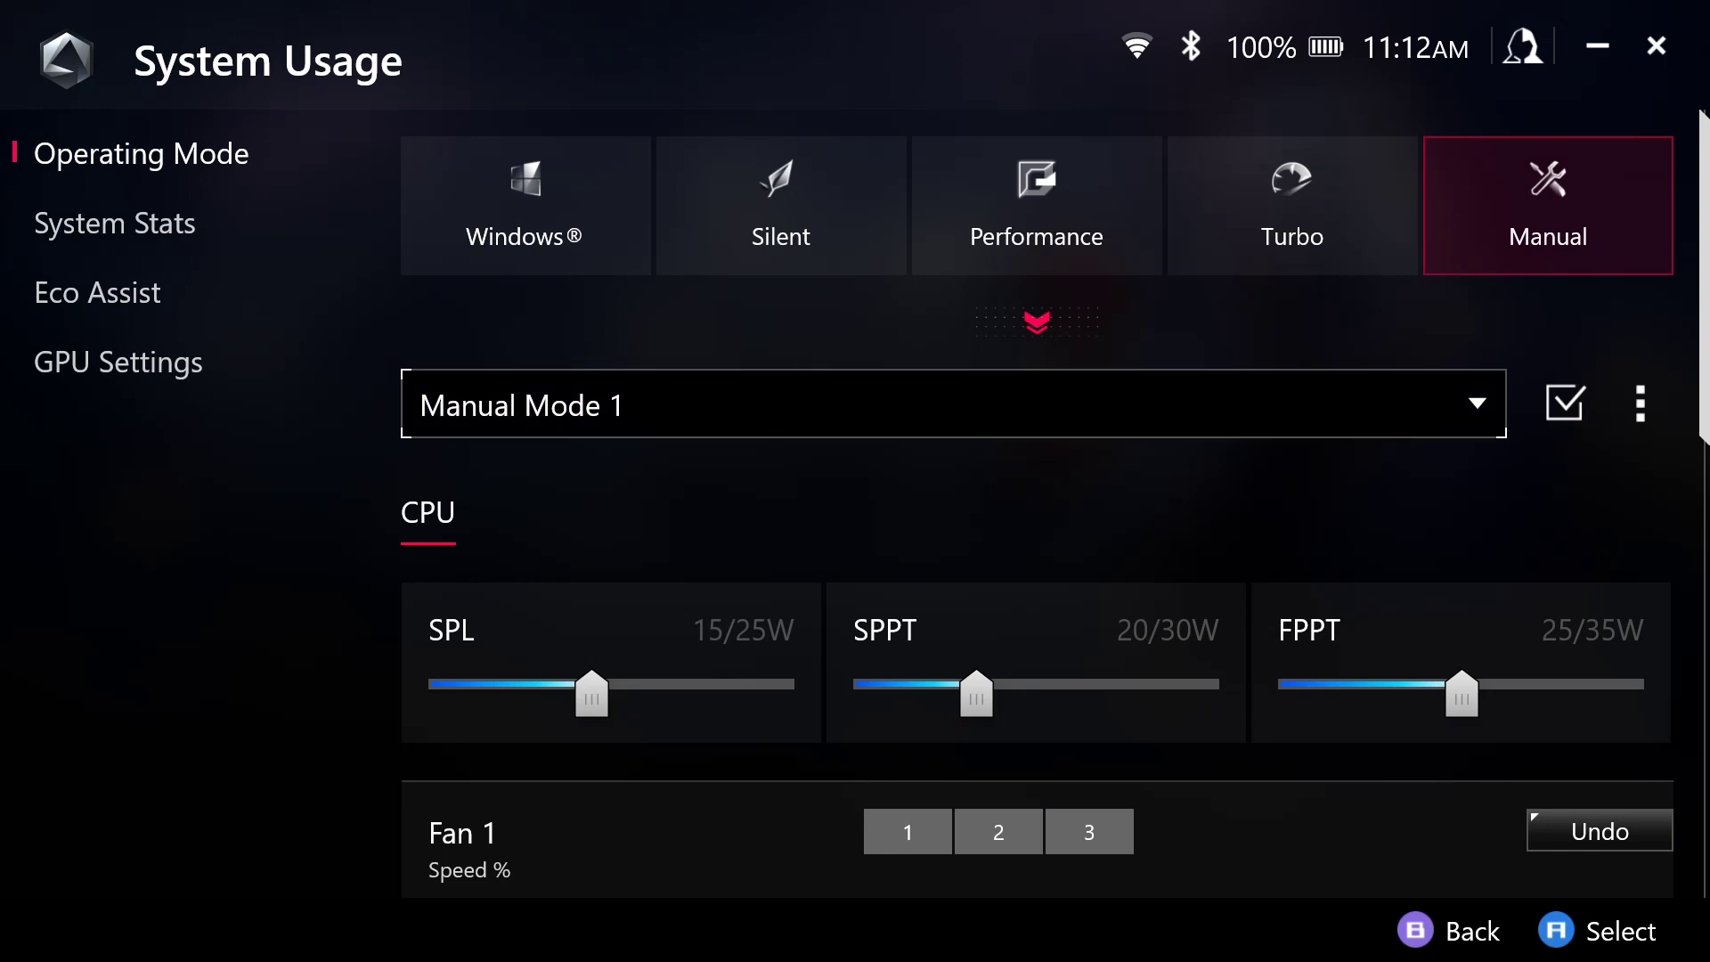
pyautogui.press('Right')
pyautogui.press('Right')
pyautogui.press('Return')
pyautogui.press('Return')
pyautogui.press('Right')
pyautogui.press('Return')
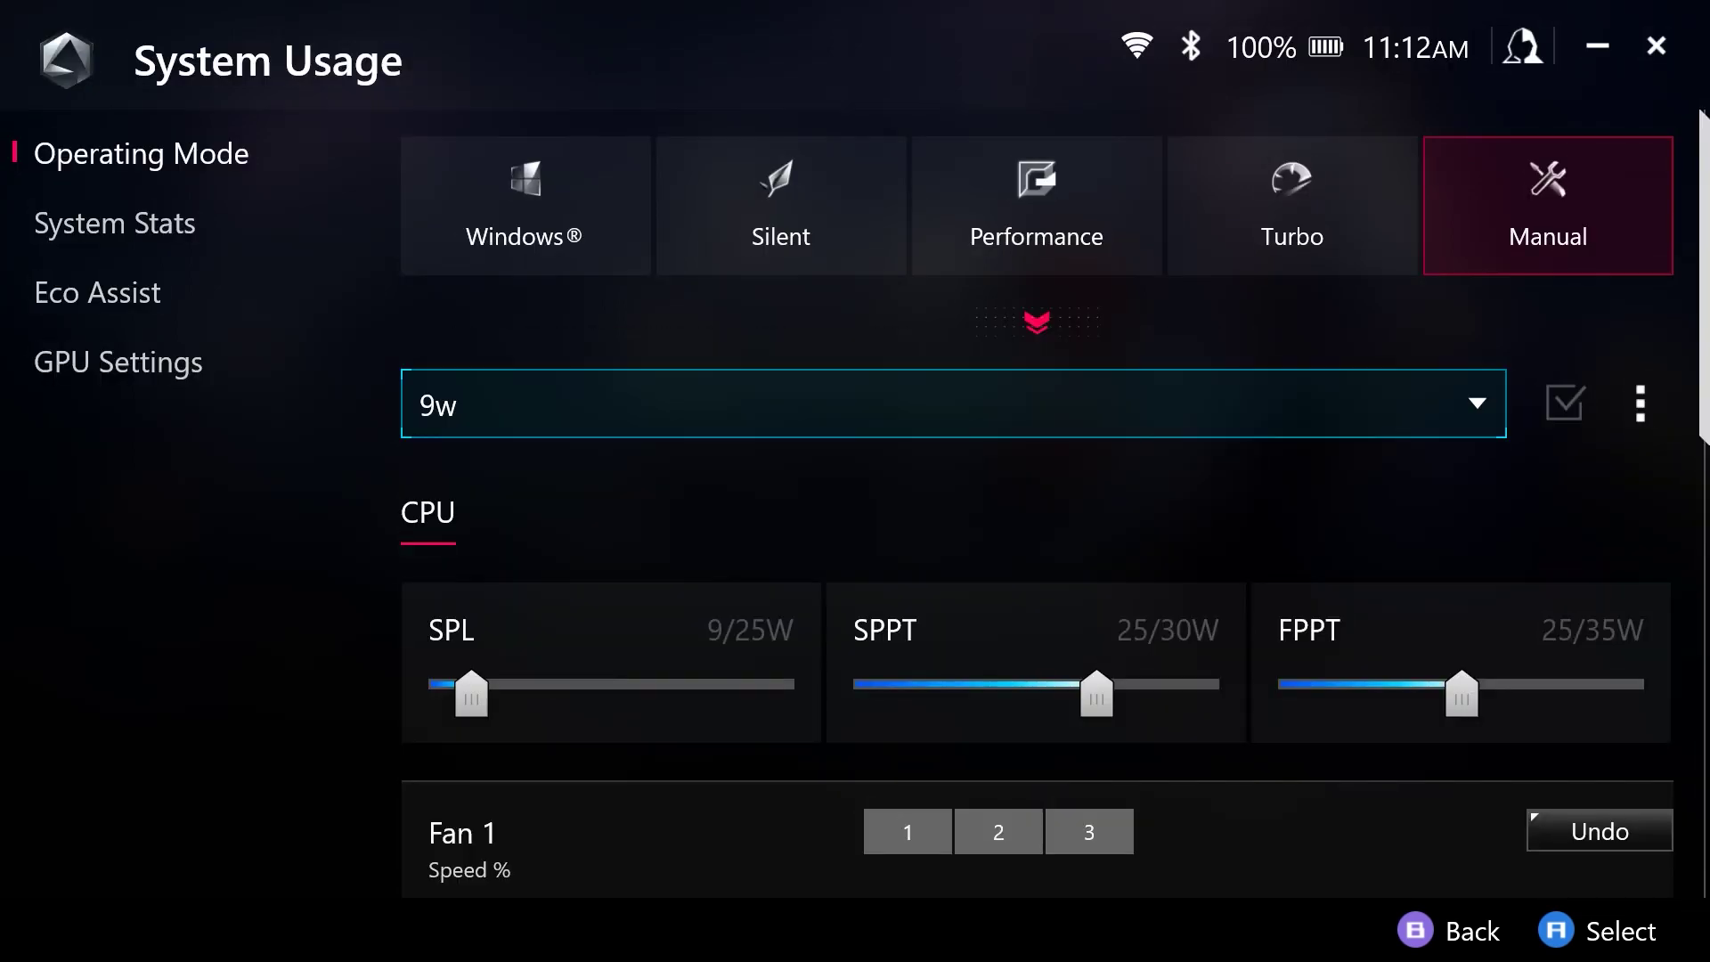
pyautogui.press('Return')
pyautogui.press('Return')
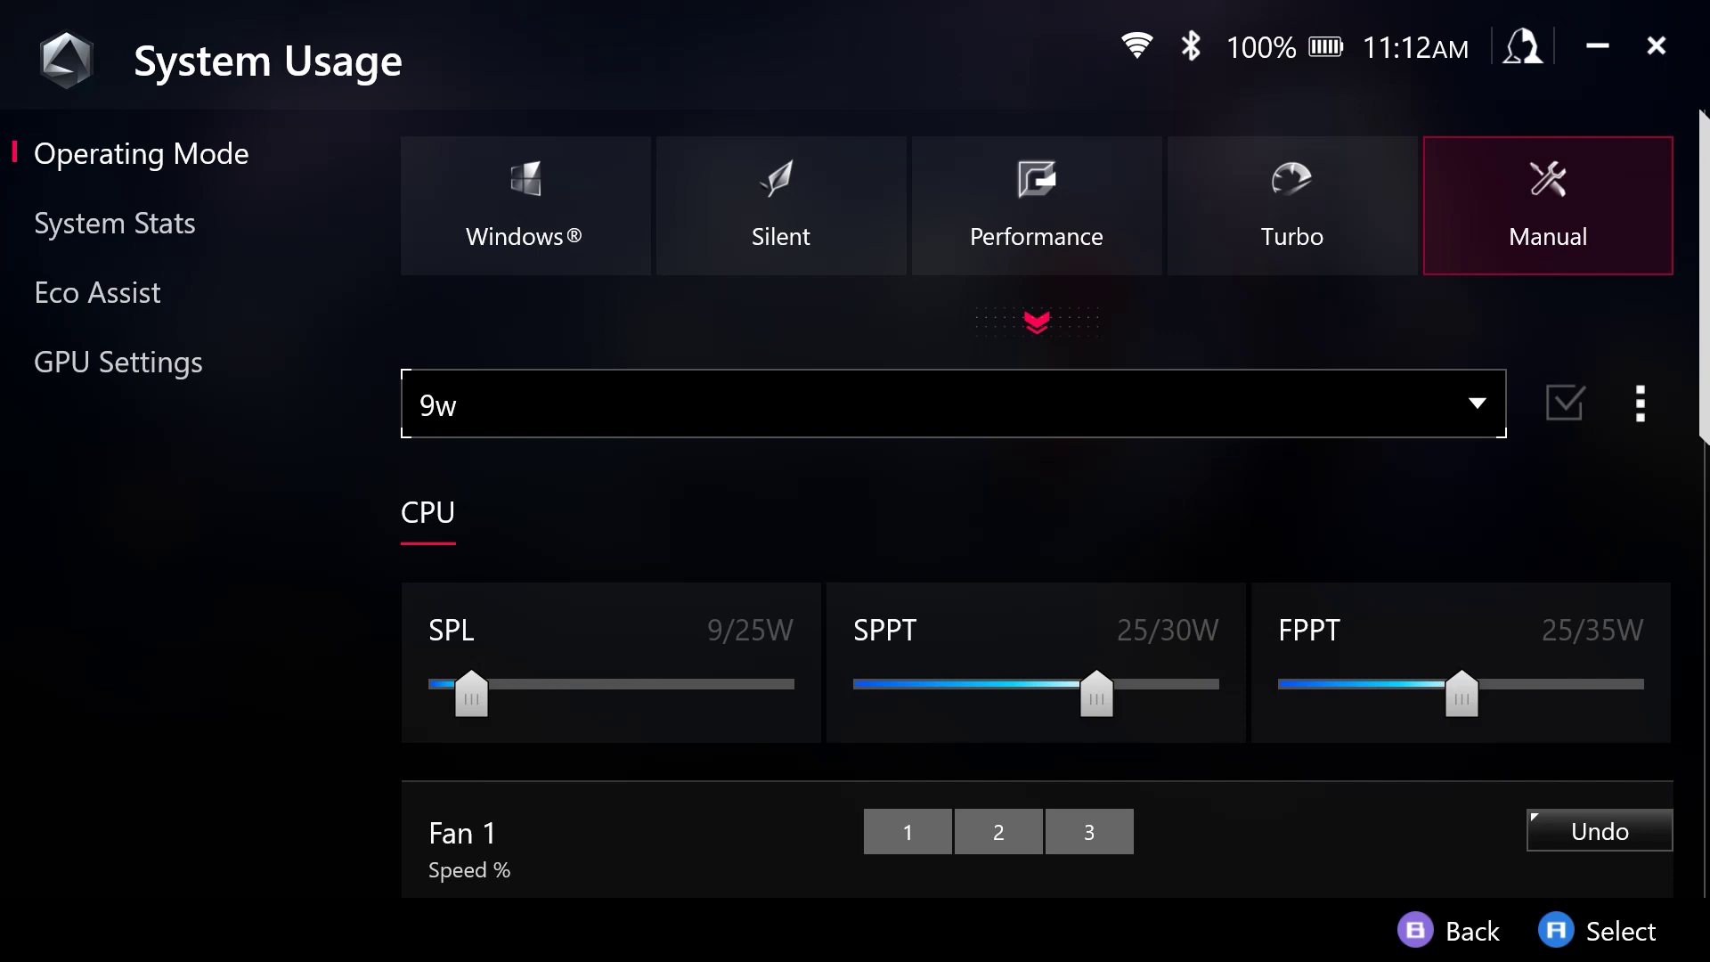
# Open the Configuration section of STAR WARS Jedi: Survivor's game profile from the Game Library.
pyautogui.press('Escape')
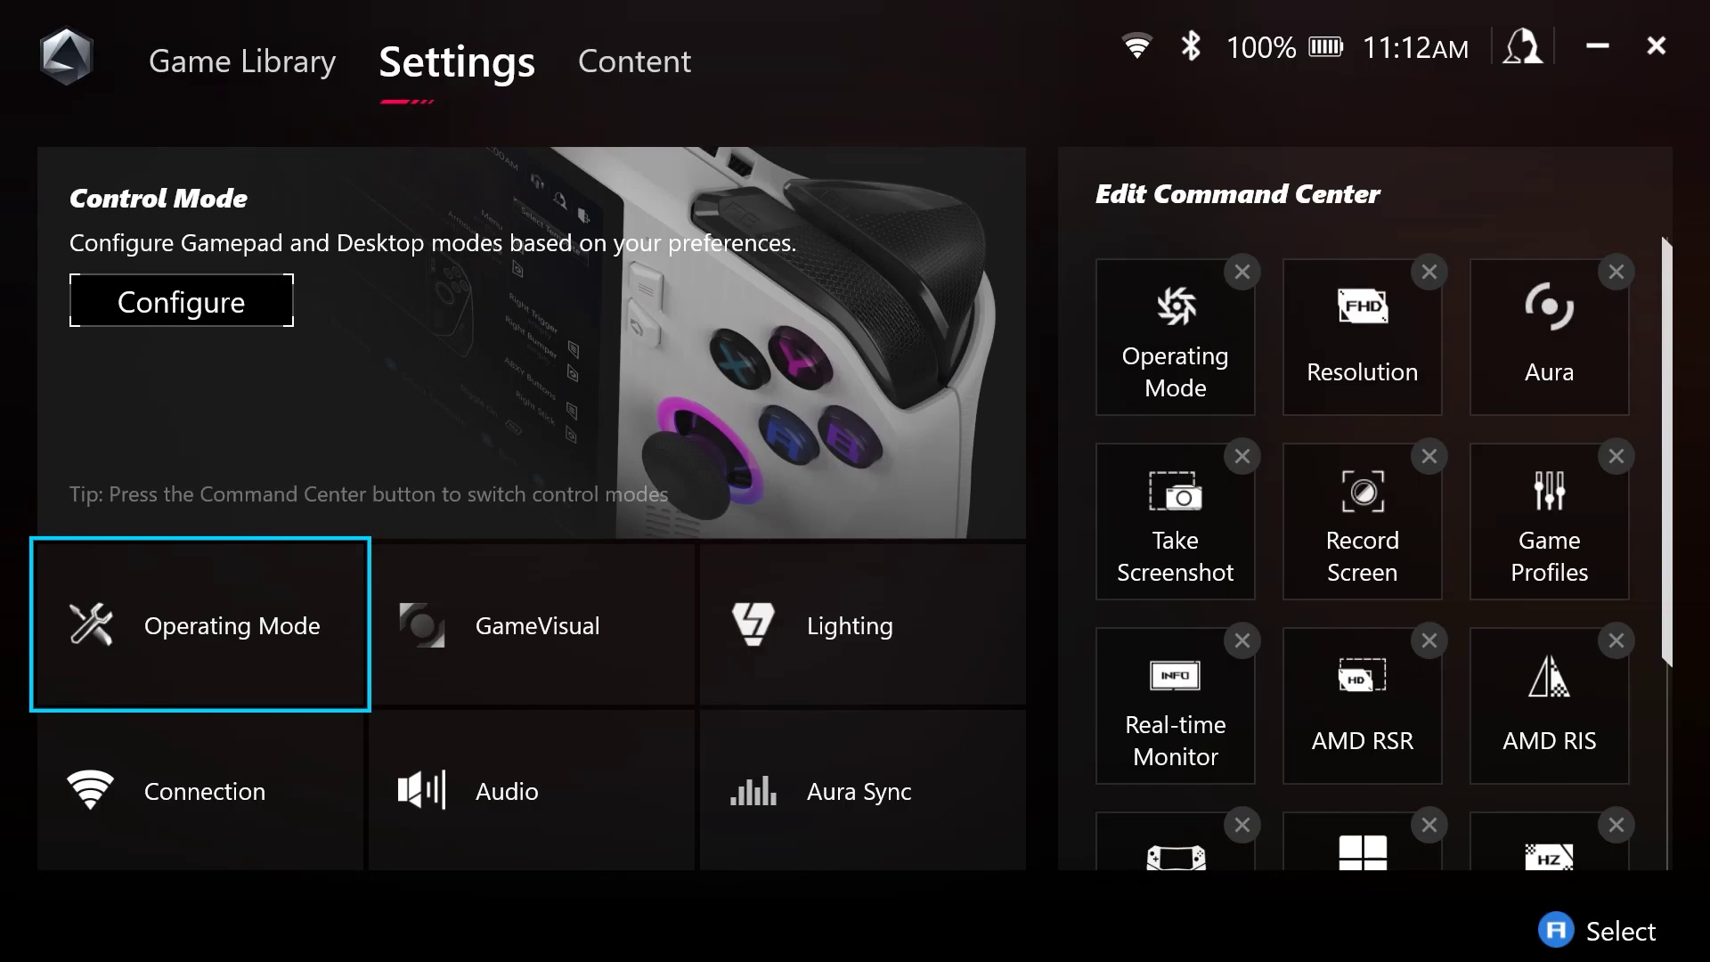
pyautogui.press('pageup')
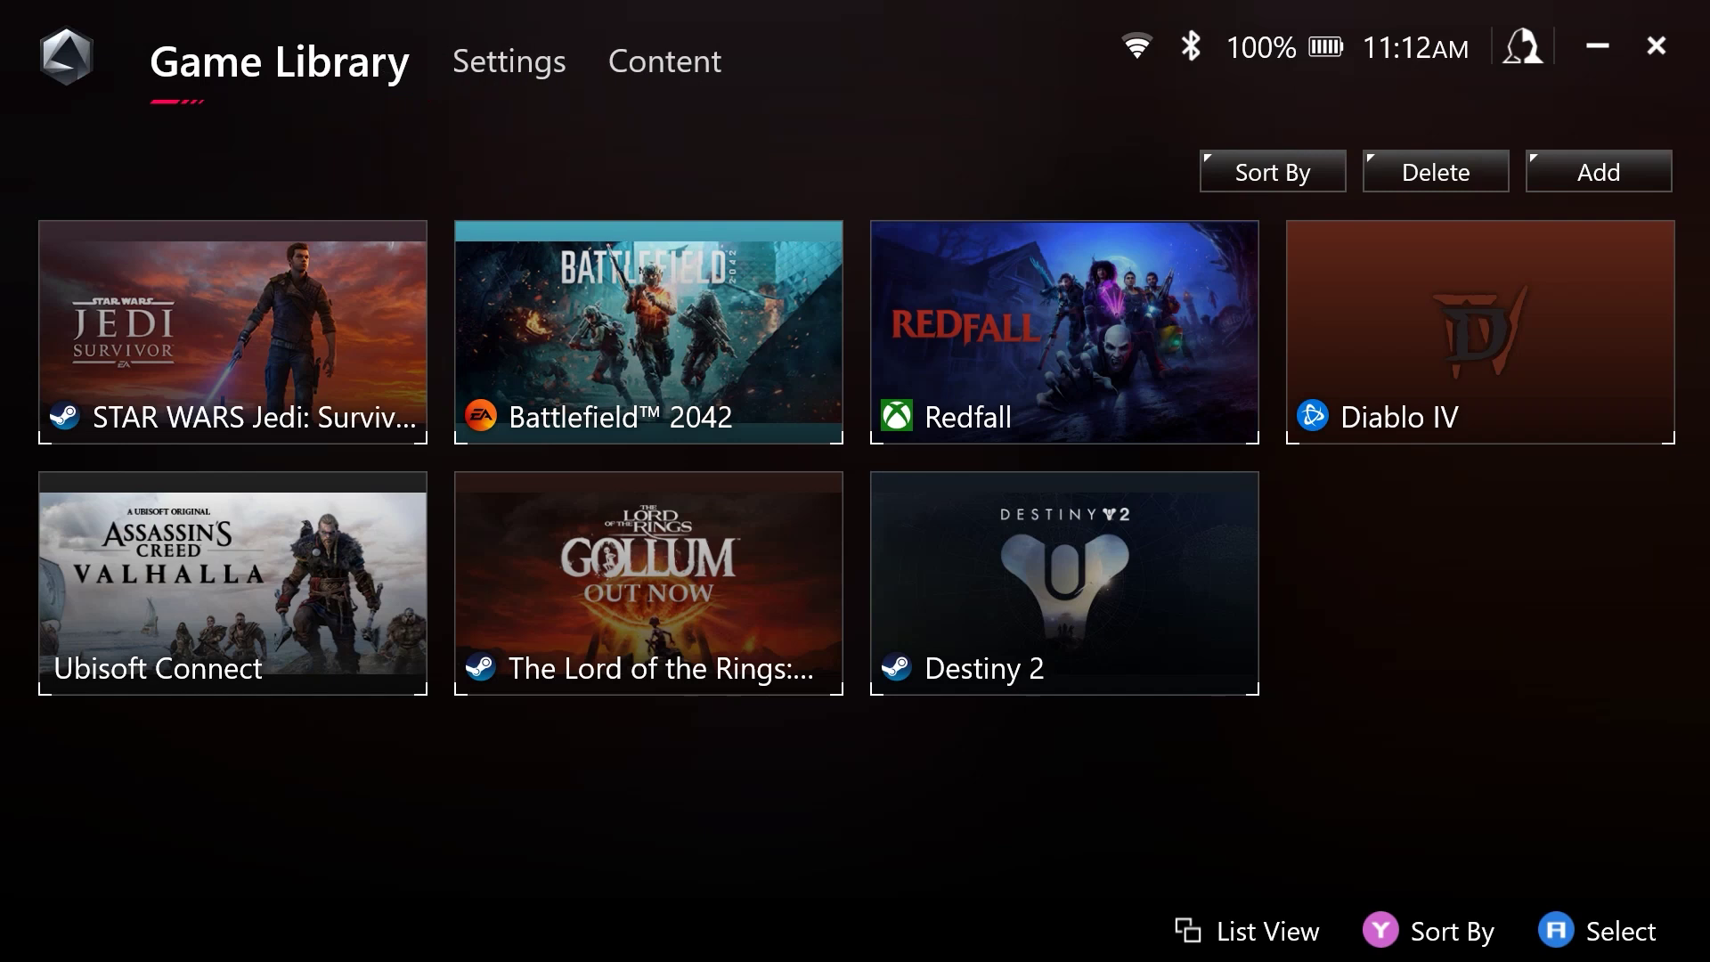
pyautogui.press('Down')
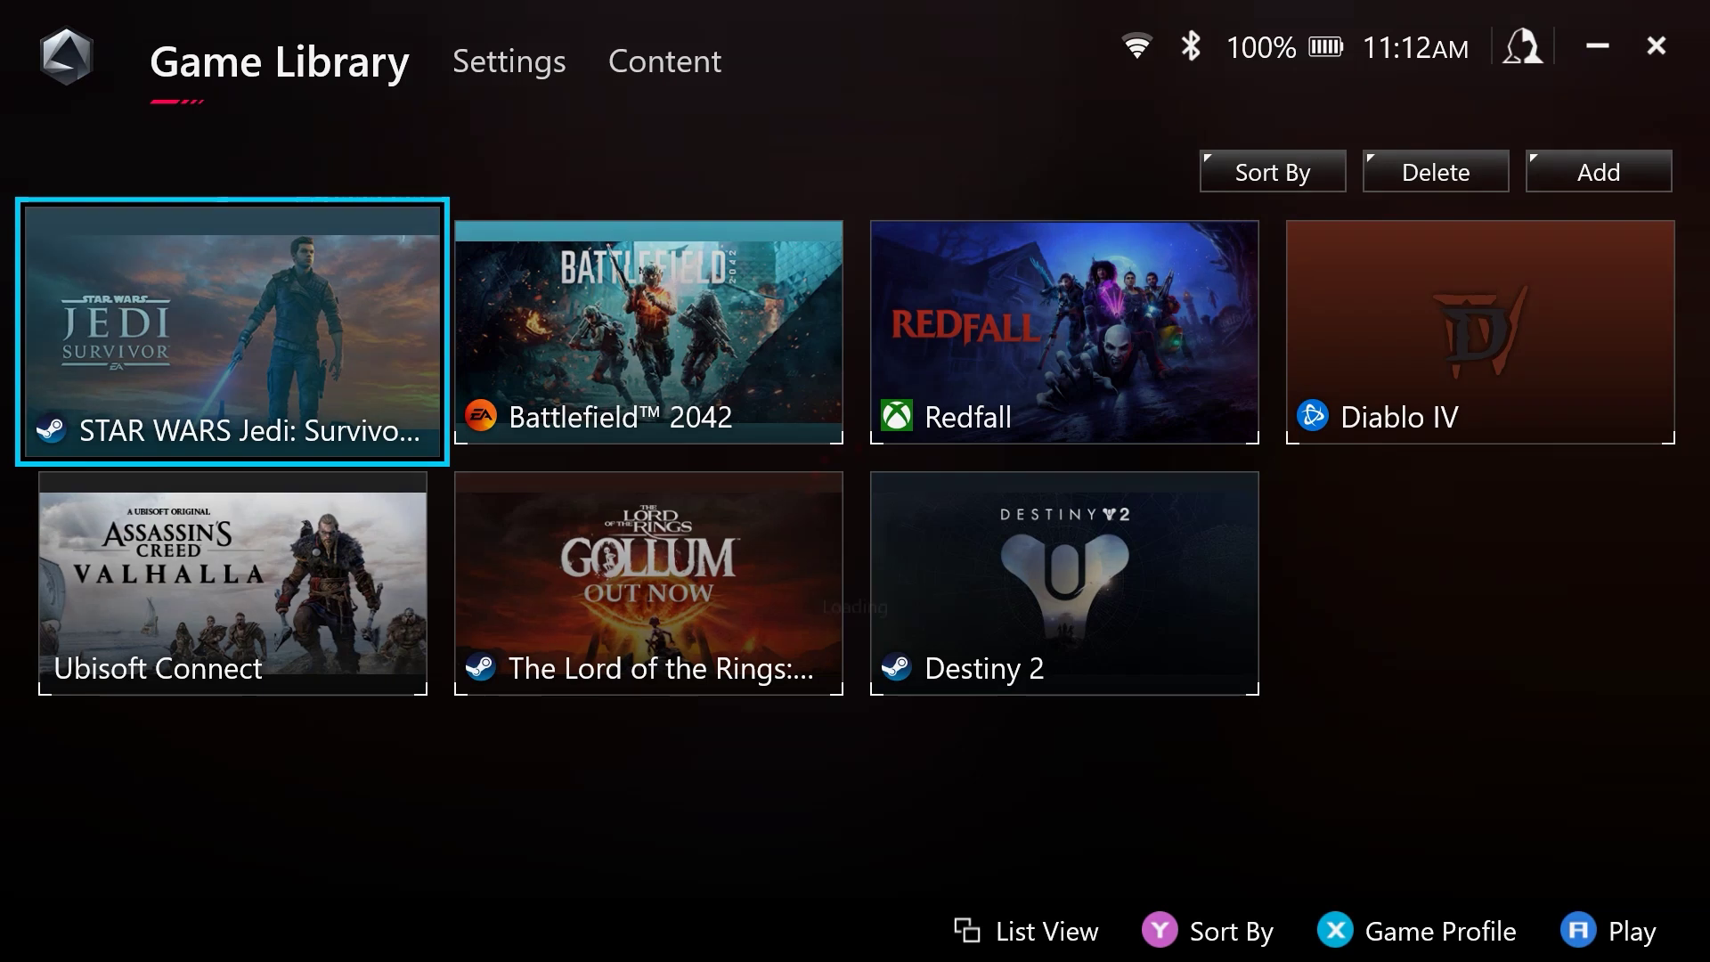
pyautogui.press('x')
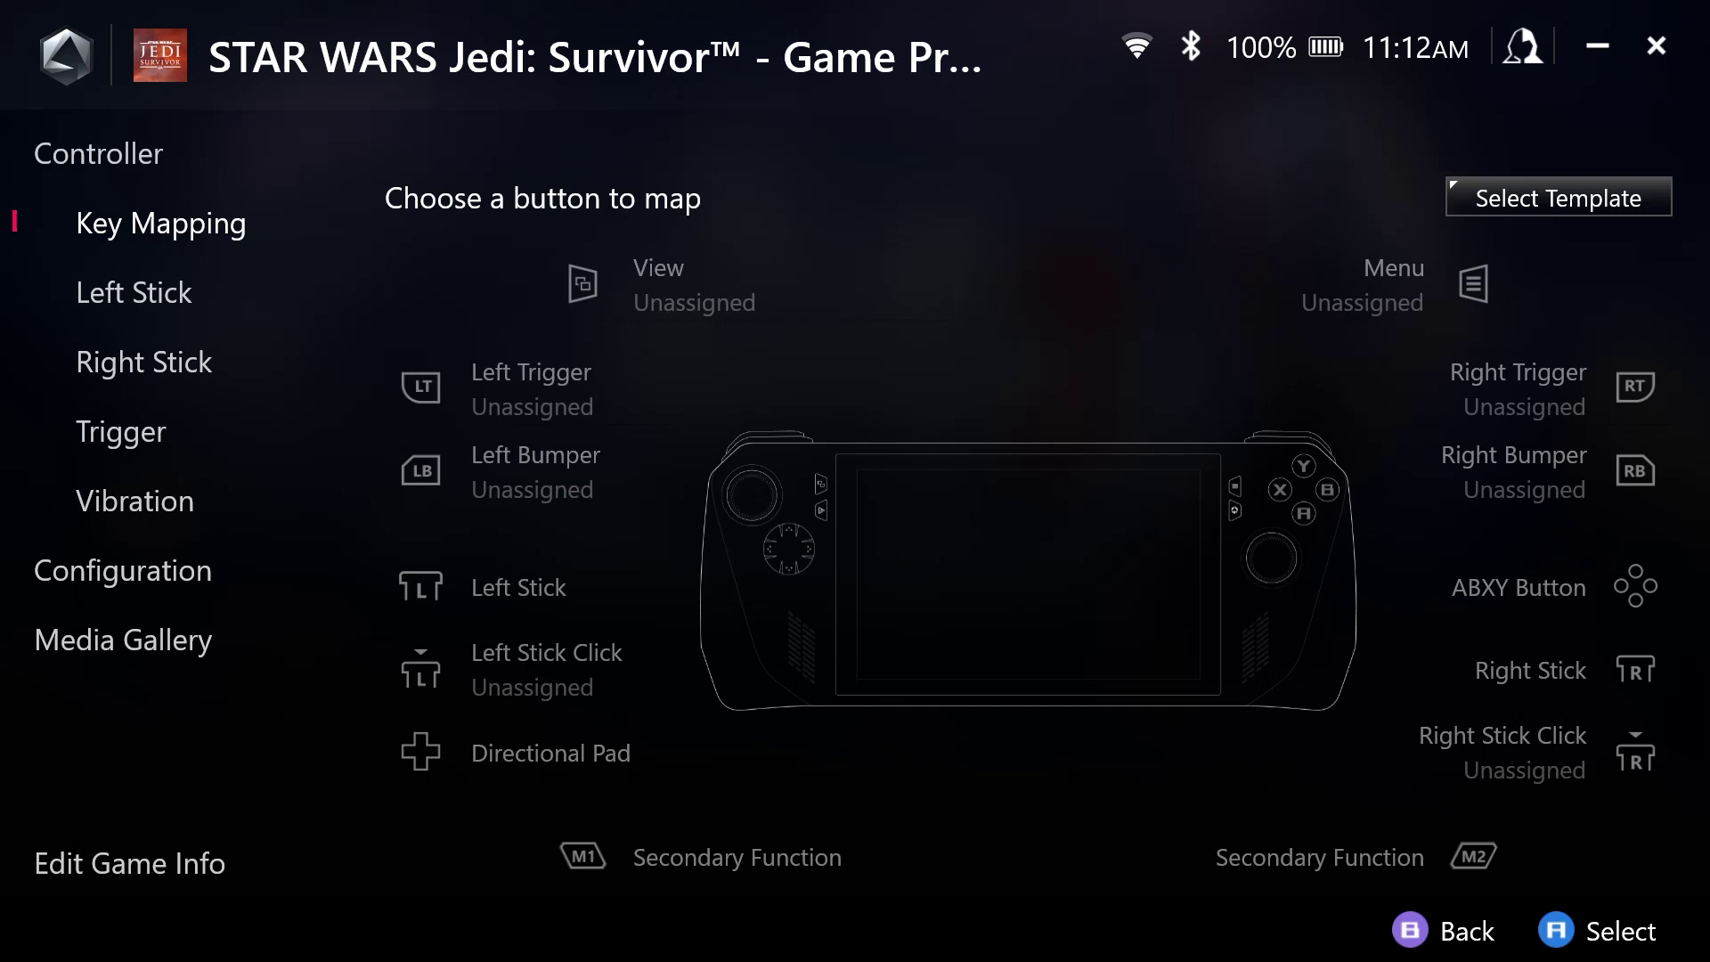
pyautogui.click(122, 570)
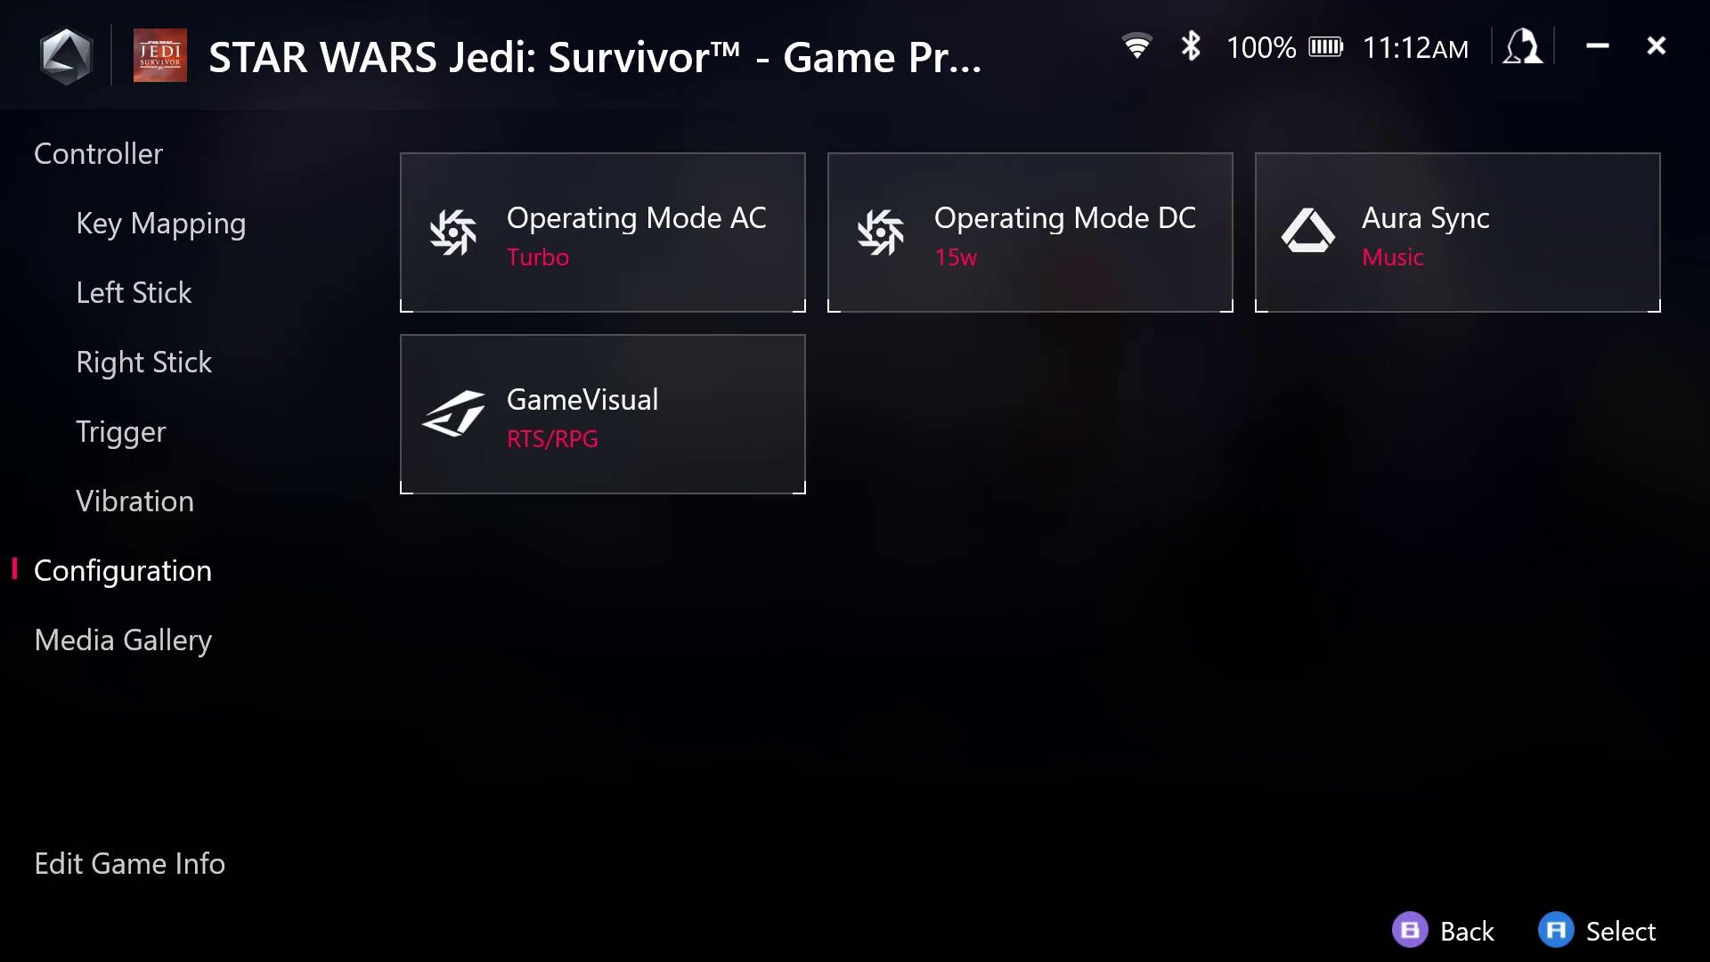
# Look over the game profile's Operating Mode AC, Operating Mode DC, Aura Sync and GameVisual options.
pyautogui.press('Right')
pyautogui.press('Left')
pyautogui.press('Right')
pyautogui.press('Right')
pyautogui.press('Left')
pyautogui.press('Down')
pyautogui.press('Up')
pyautogui.press('Down')
pyautogui.press('Up')
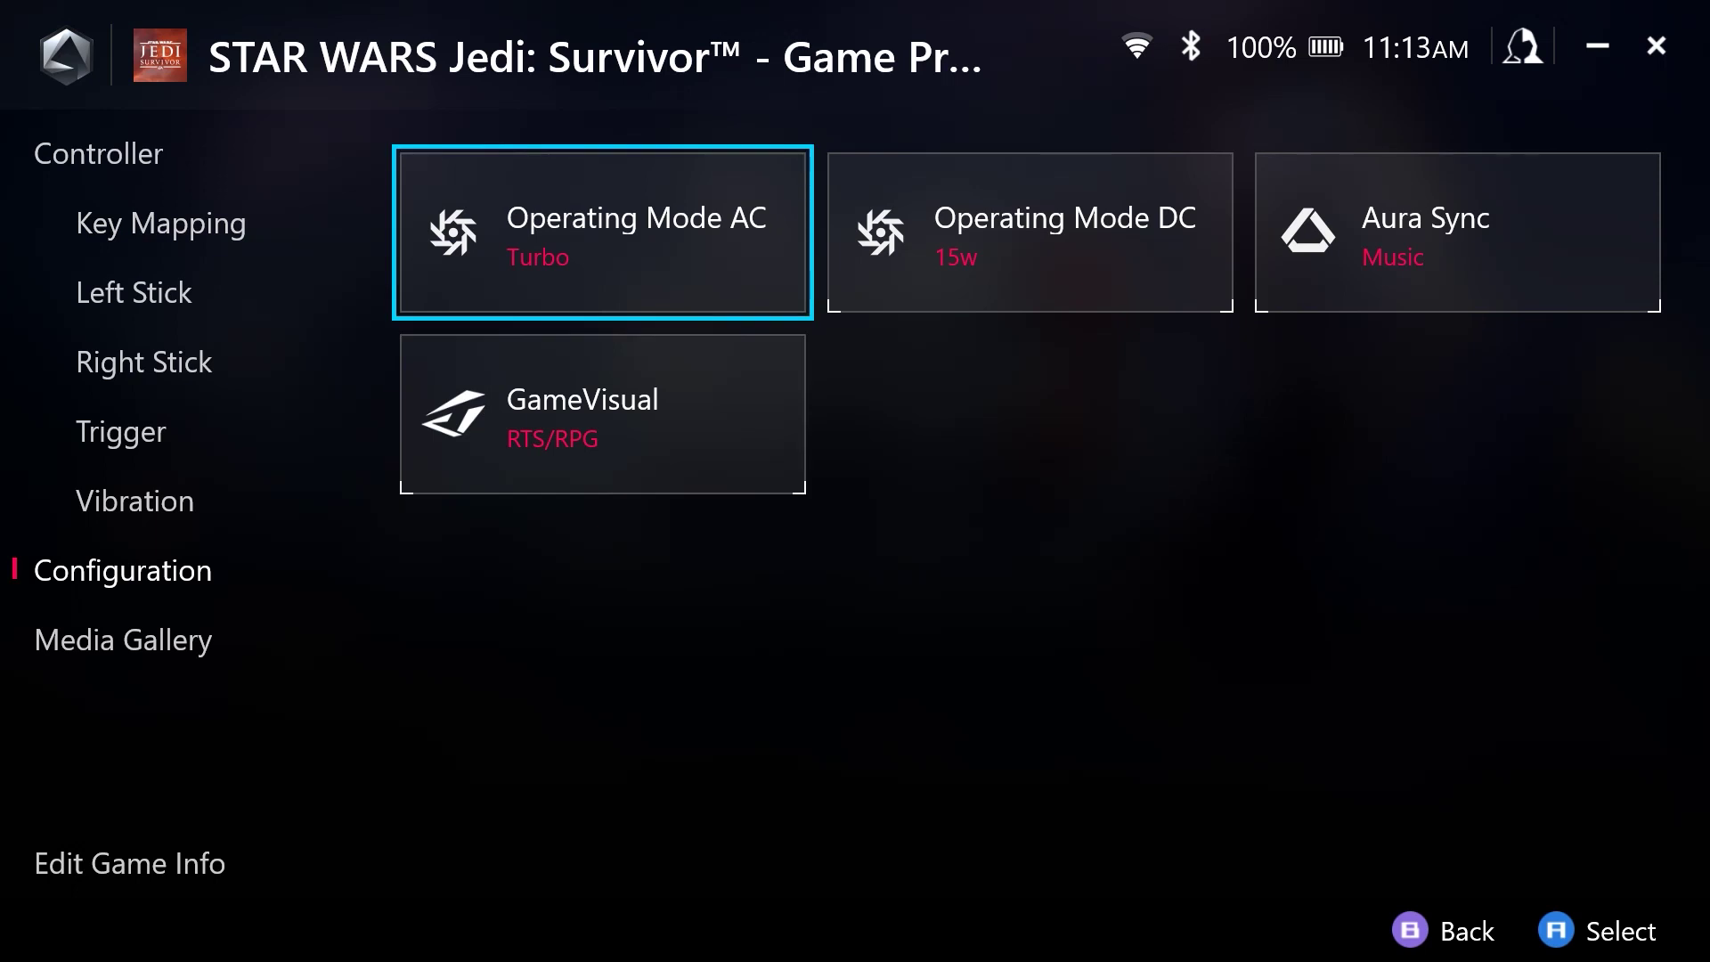
# Open the game profile's Operating Mode DC choices and look through them from Windows down to 15w.
pyautogui.press('Down')
pyautogui.press('Up')
pyautogui.press('Right')
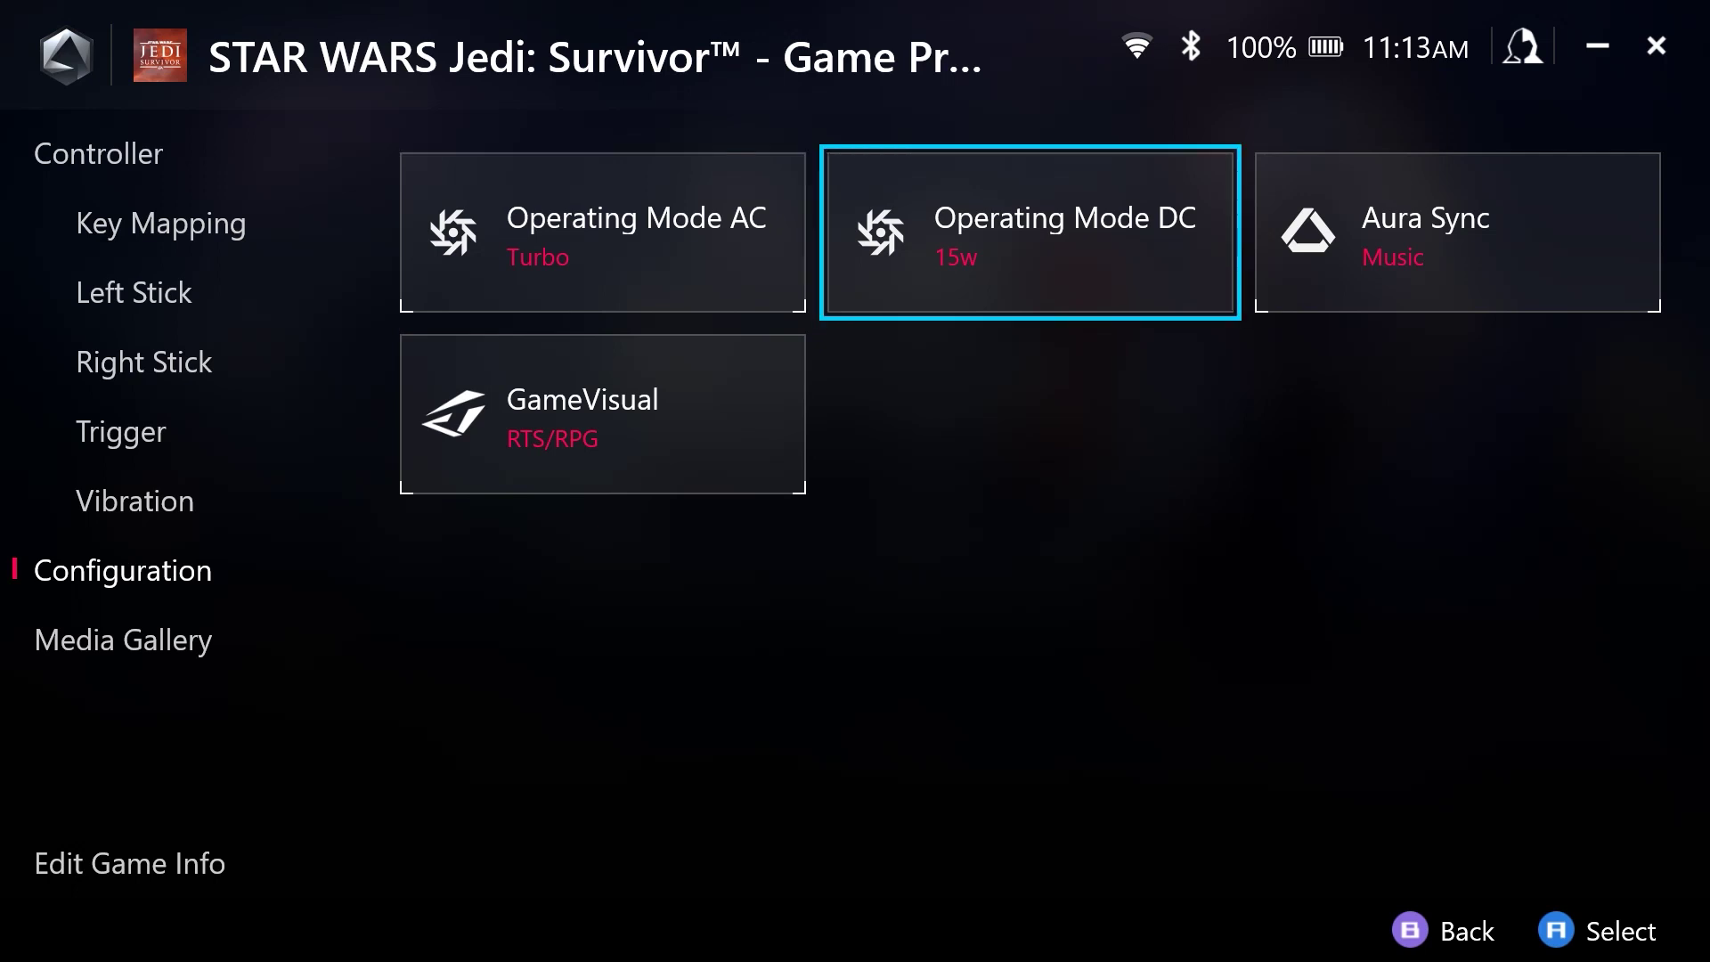
pyautogui.press('Return')
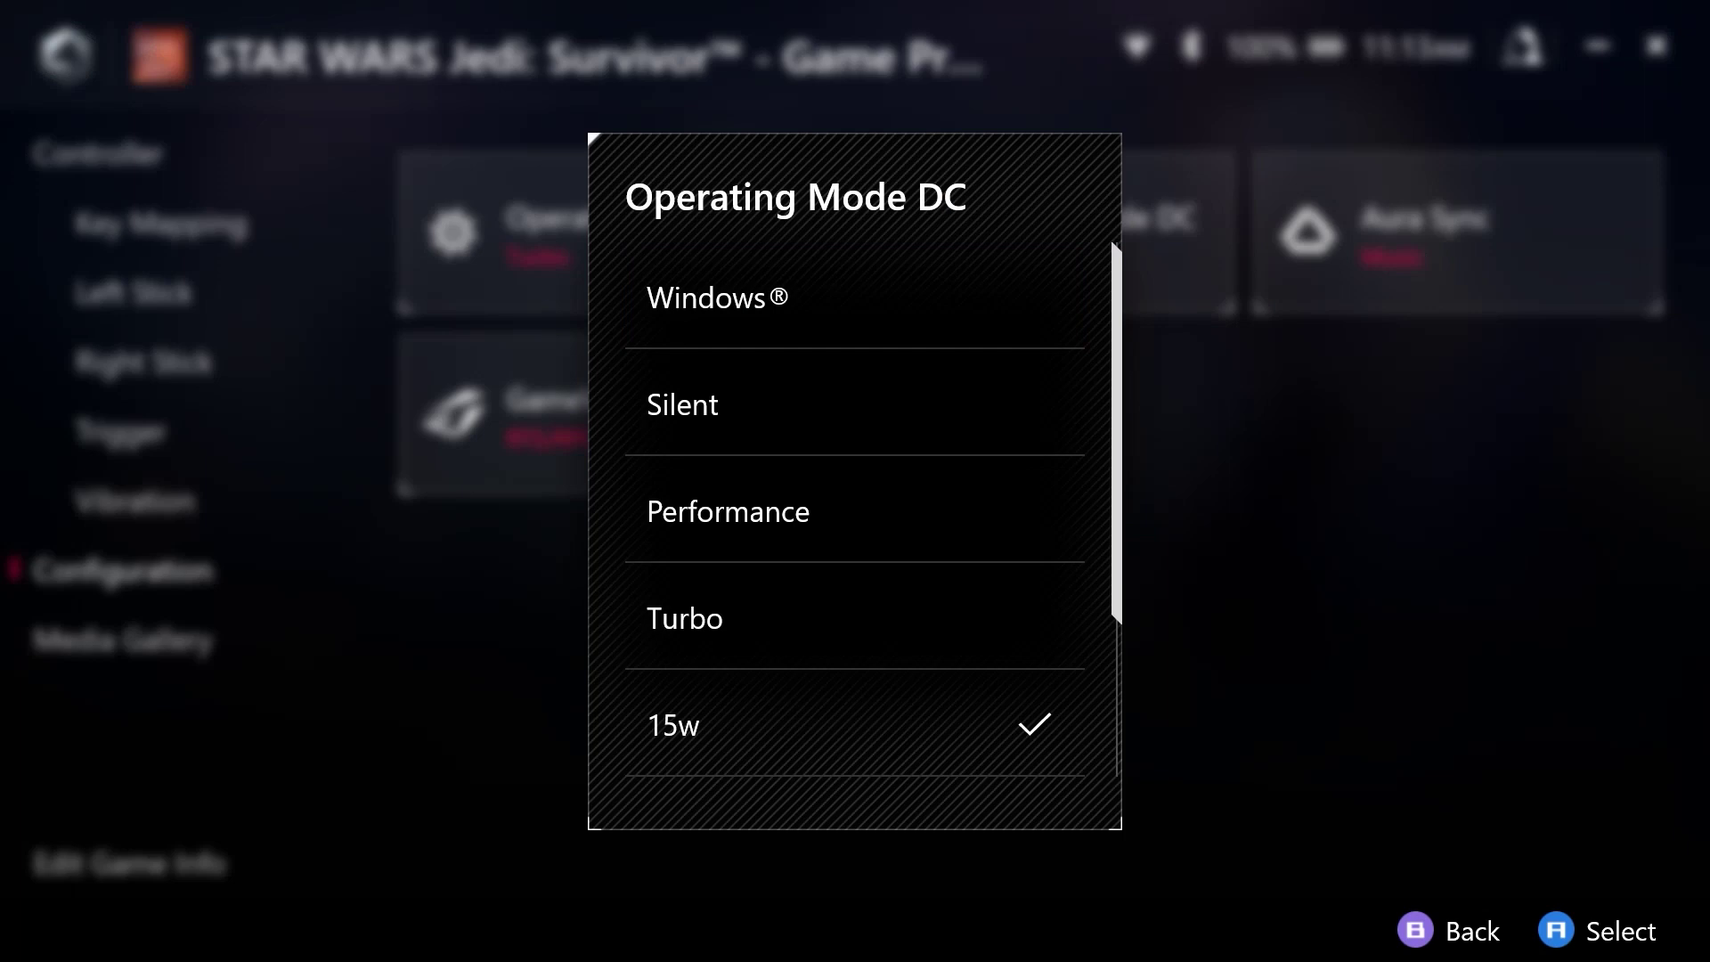
pyautogui.press('Down')
pyautogui.press('Up')
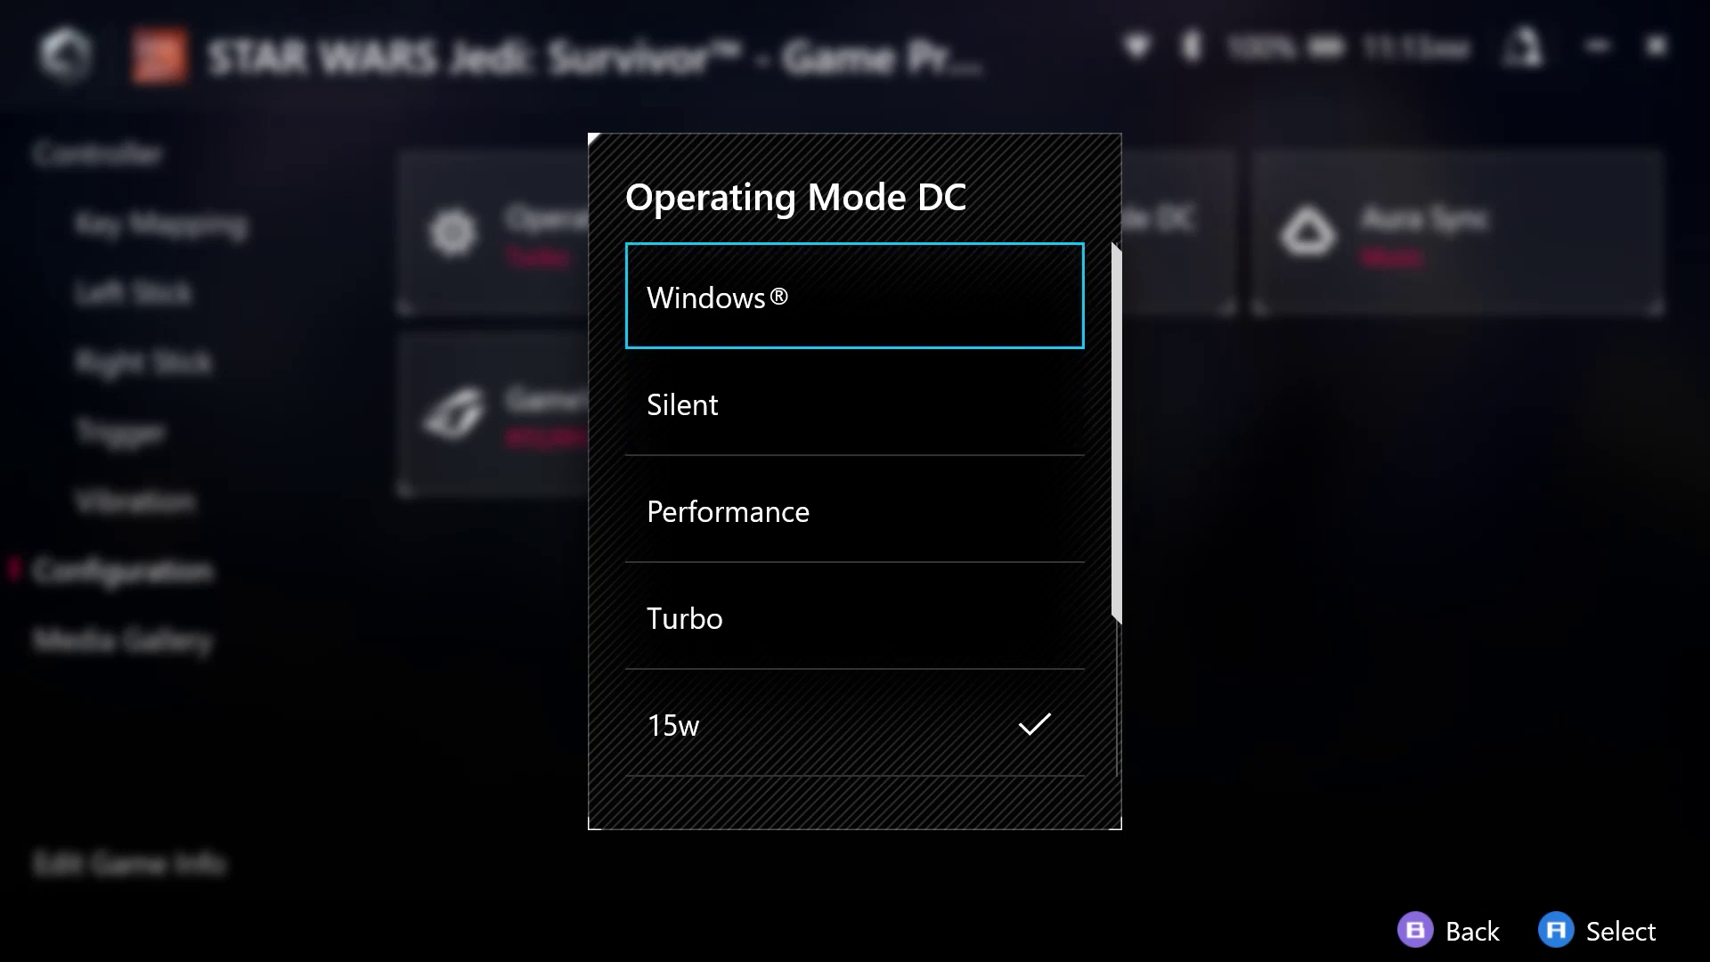
pyautogui.press('Down')
pyautogui.press('Down')
pyautogui.press('Down')
pyautogui.press('Down')
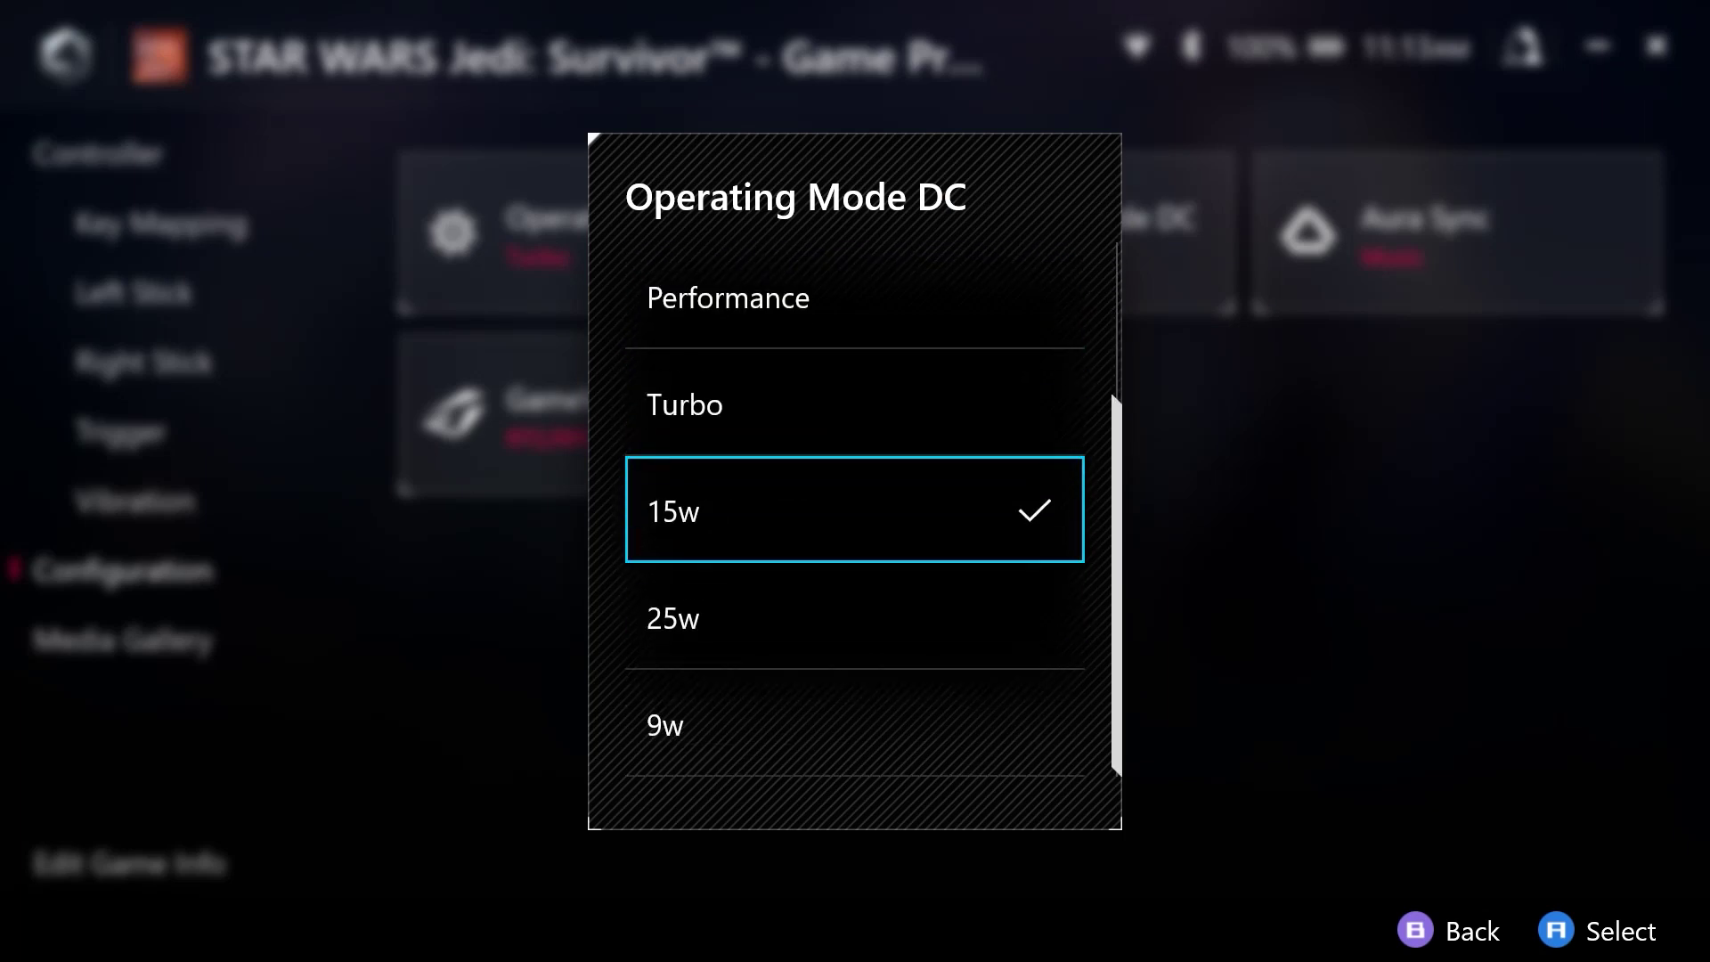
# Look over the custom 15w, 25w and 9w modes offered for Operating Mode DC.
pyautogui.press('Down')
pyautogui.press('Down')
pyautogui.press('Up')
pyautogui.press('Up')
pyautogui.press('Down')
pyautogui.press('Down')
pyautogui.press('Up')
pyautogui.press('Up')
pyautogui.press('Return')
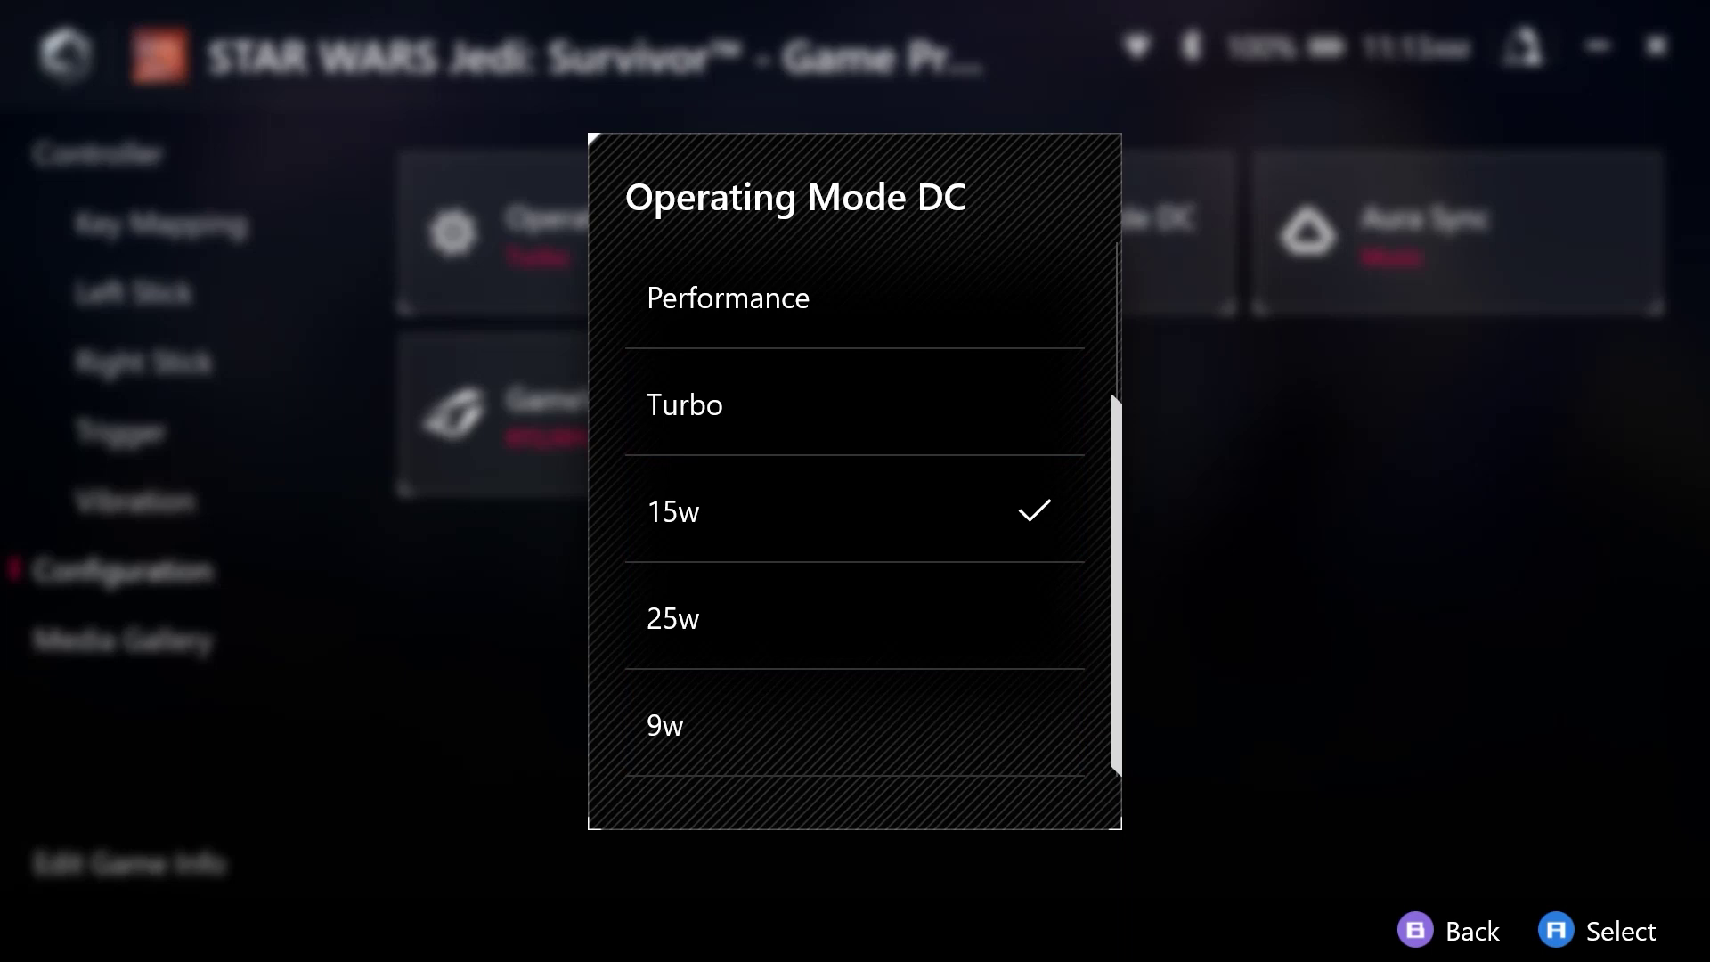
# Keep 15w as the game's Operating Mode DC and return to Operating Mode AC on the Configuration page.
pyautogui.press('Down')
pyautogui.press('Down')
pyautogui.press('Up')
pyautogui.press('Down')
pyautogui.press('Down')
pyautogui.press('Right')
pyautogui.press('Left')
pyautogui.press('Down')
pyautogui.press('Up')
pyautogui.press('Down')
pyautogui.press('Return')
pyautogui.press('Left')
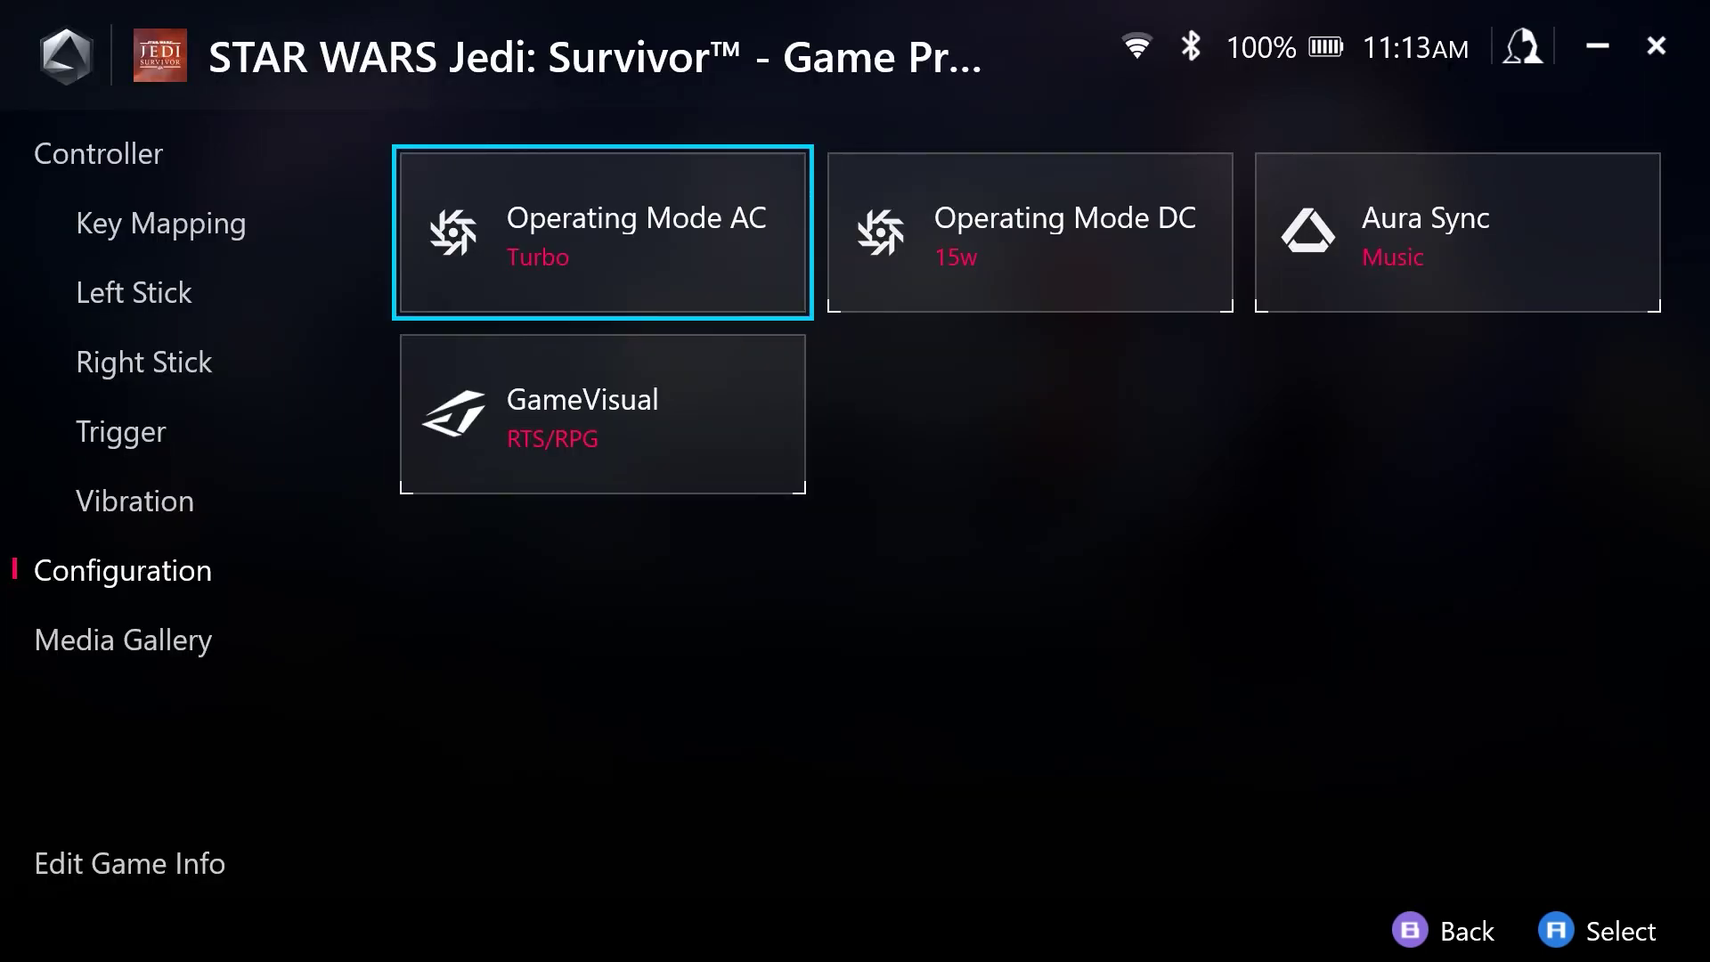
# Launch STAR WARS Jedi: Survivor from the Game Library, switching to Auto Mode so its custom profile is enabled.
pyautogui.press('Escape')
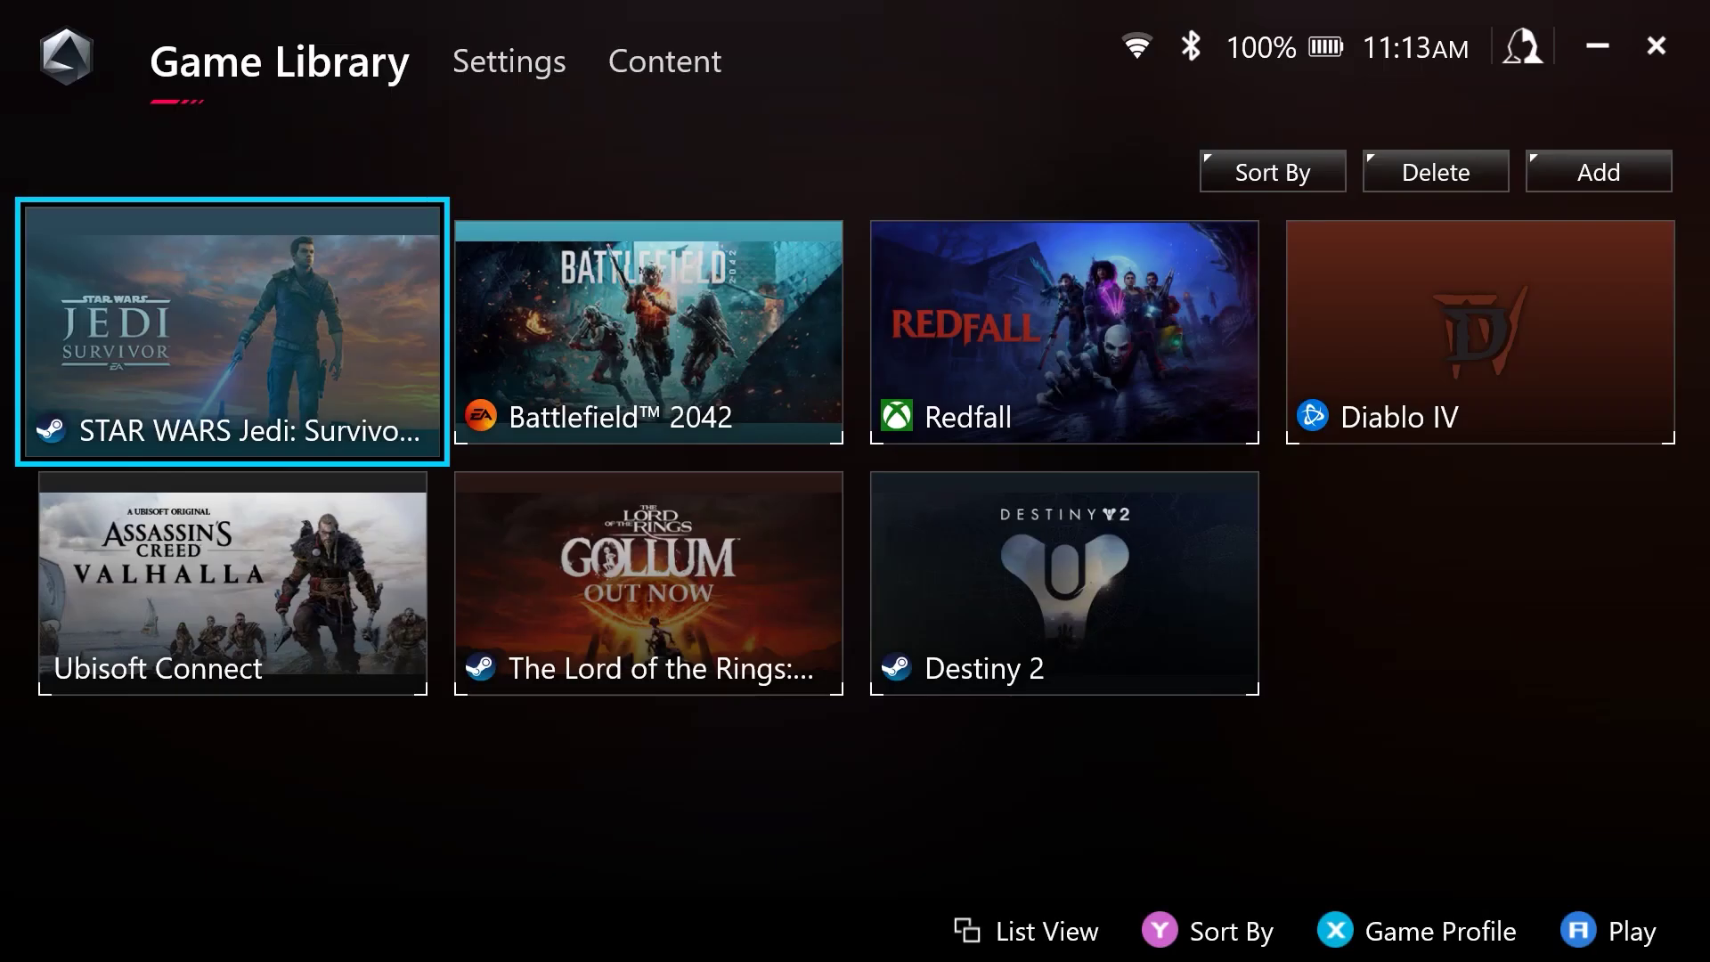
pyautogui.press('Return')
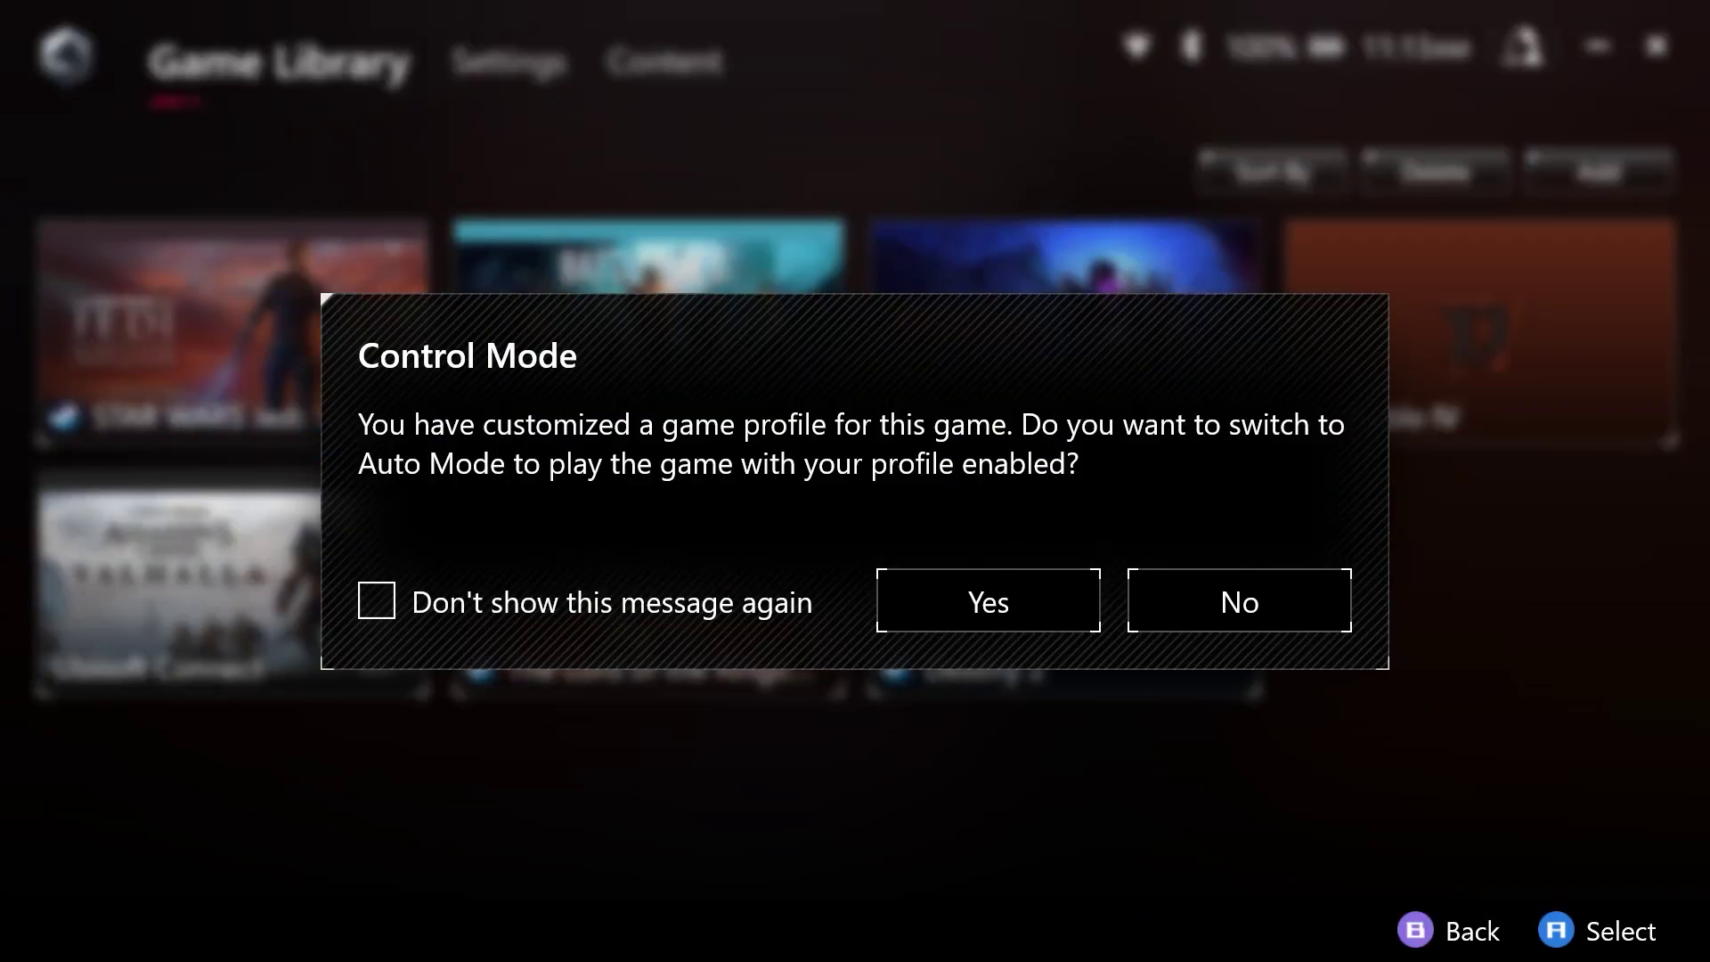
pyautogui.press('Left')
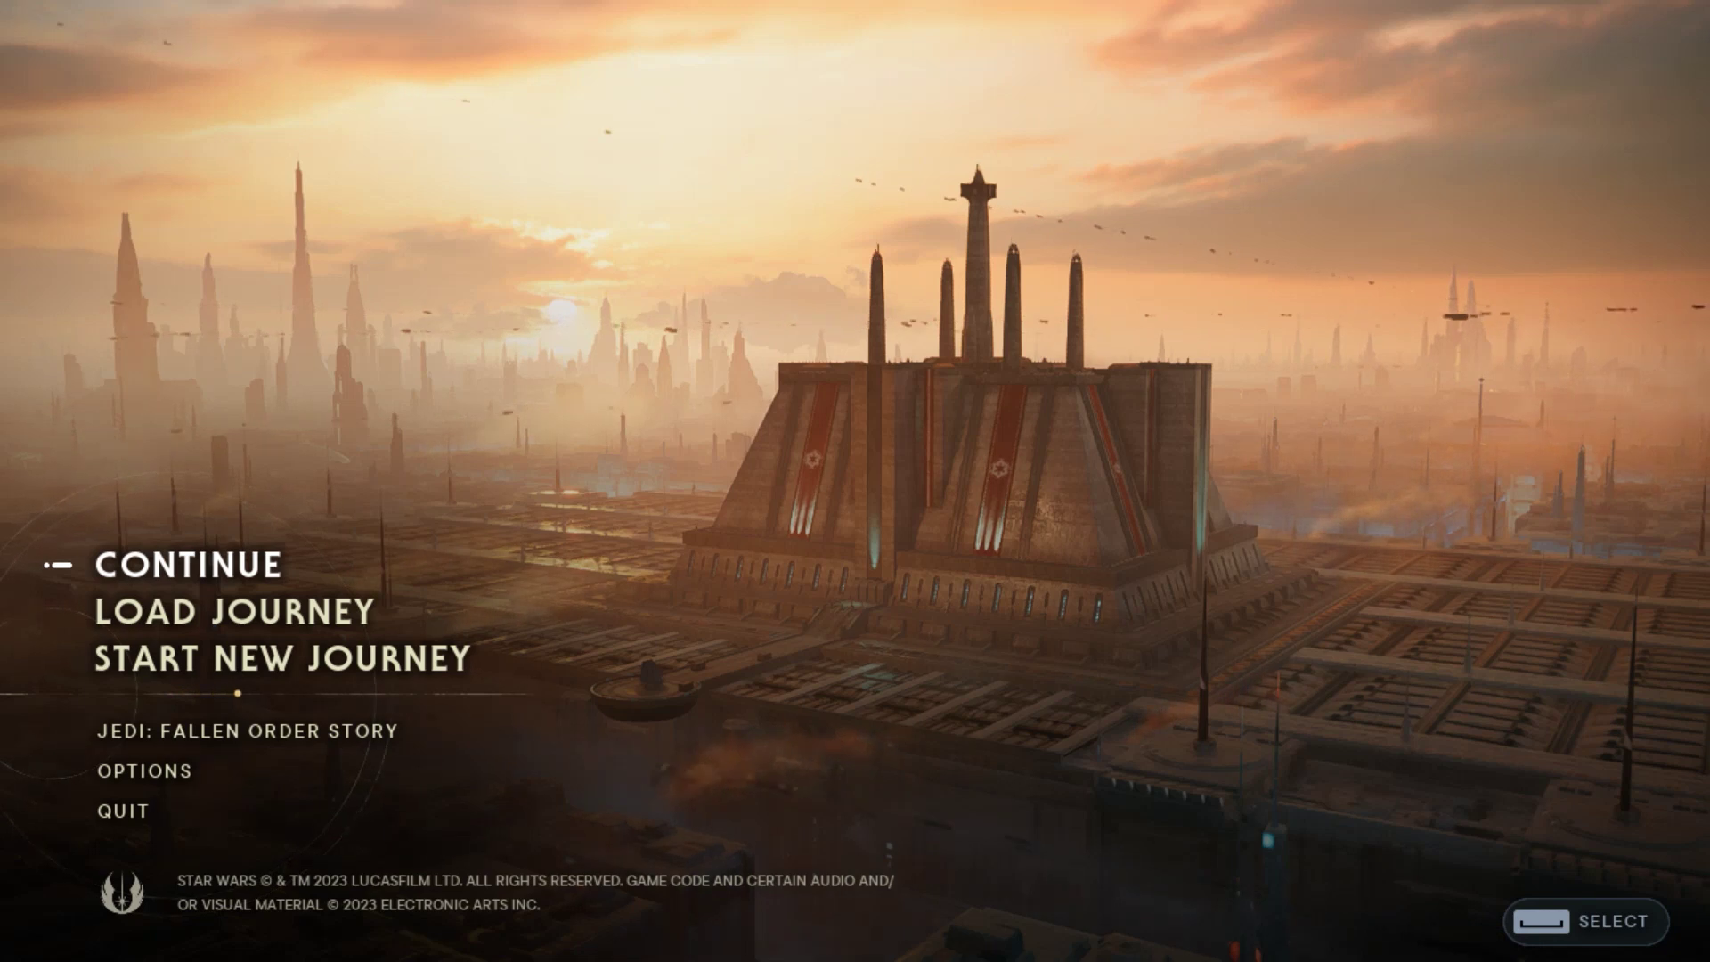
# Check the active Operating Mode in Command Center over the running game, and close the overlay.
pyautogui.press('XF86Launch1')
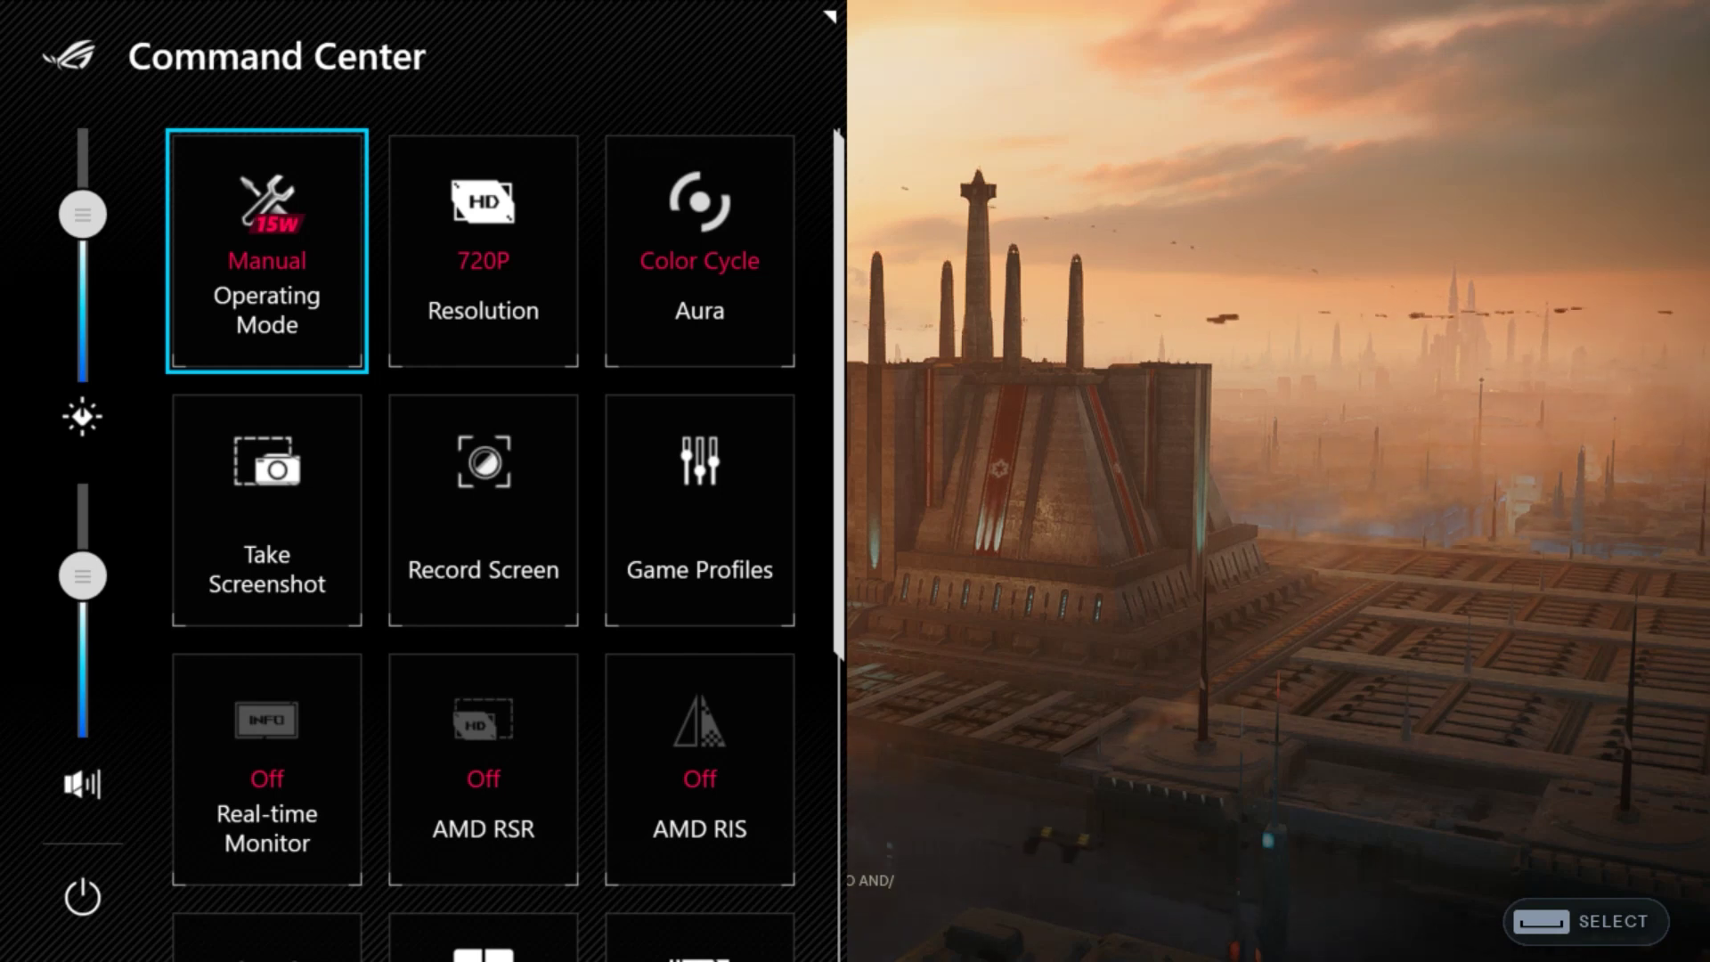
pyautogui.press('Escape')
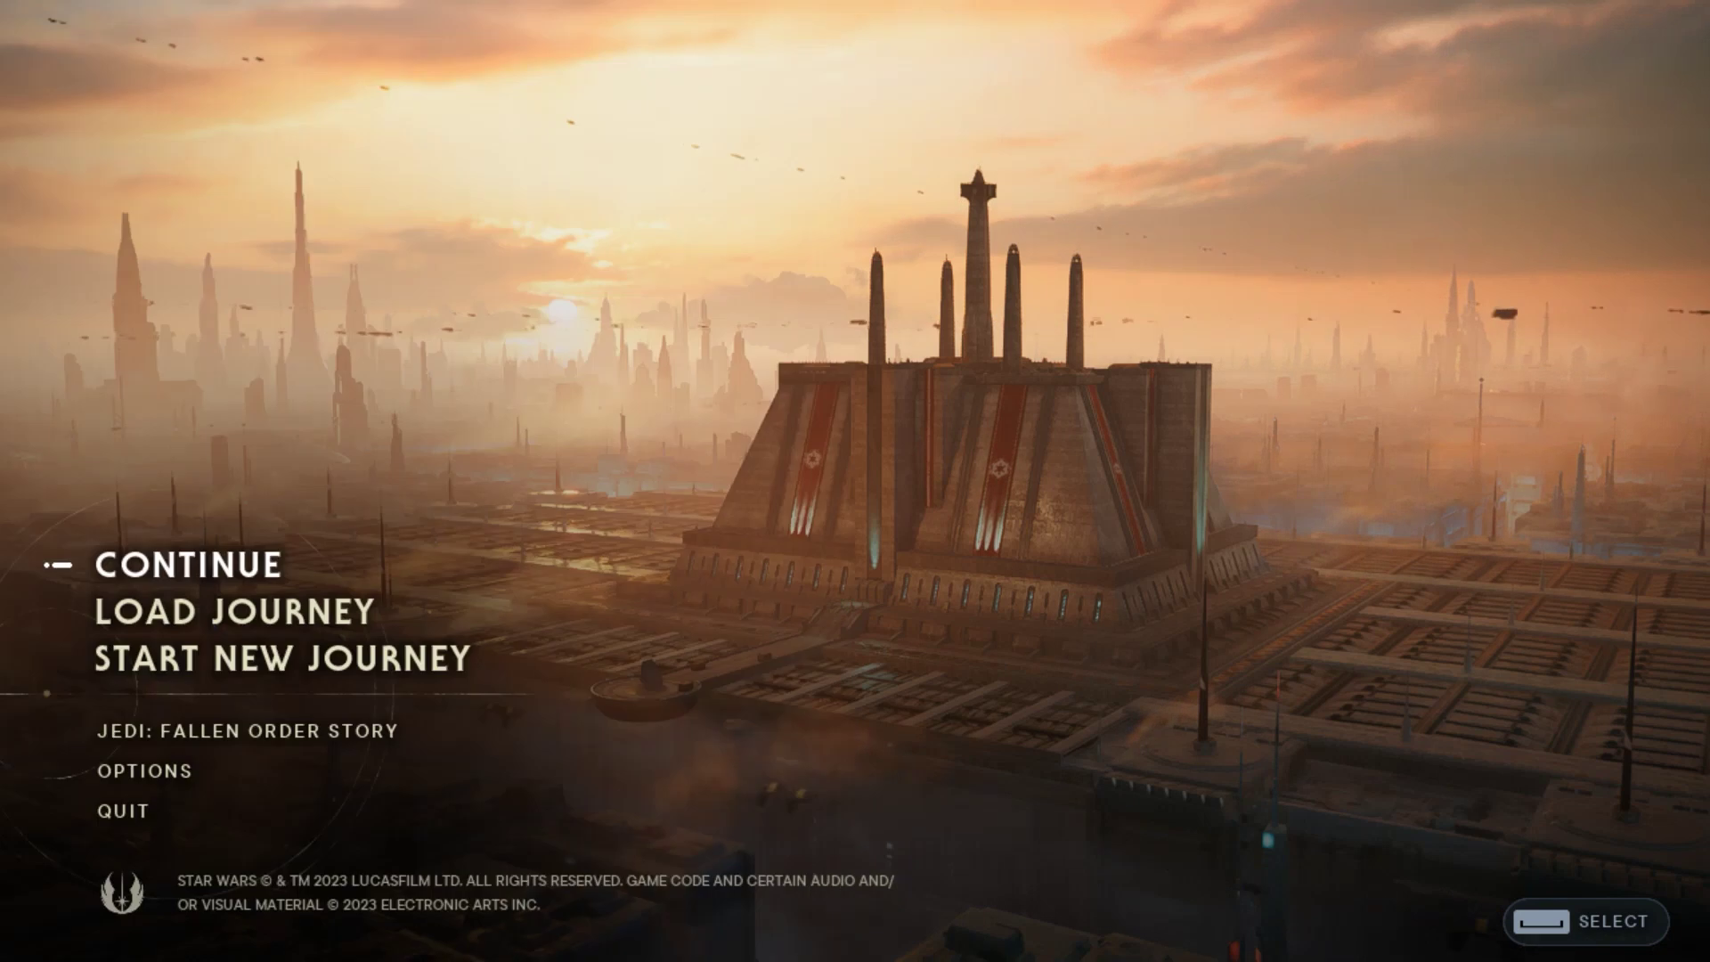